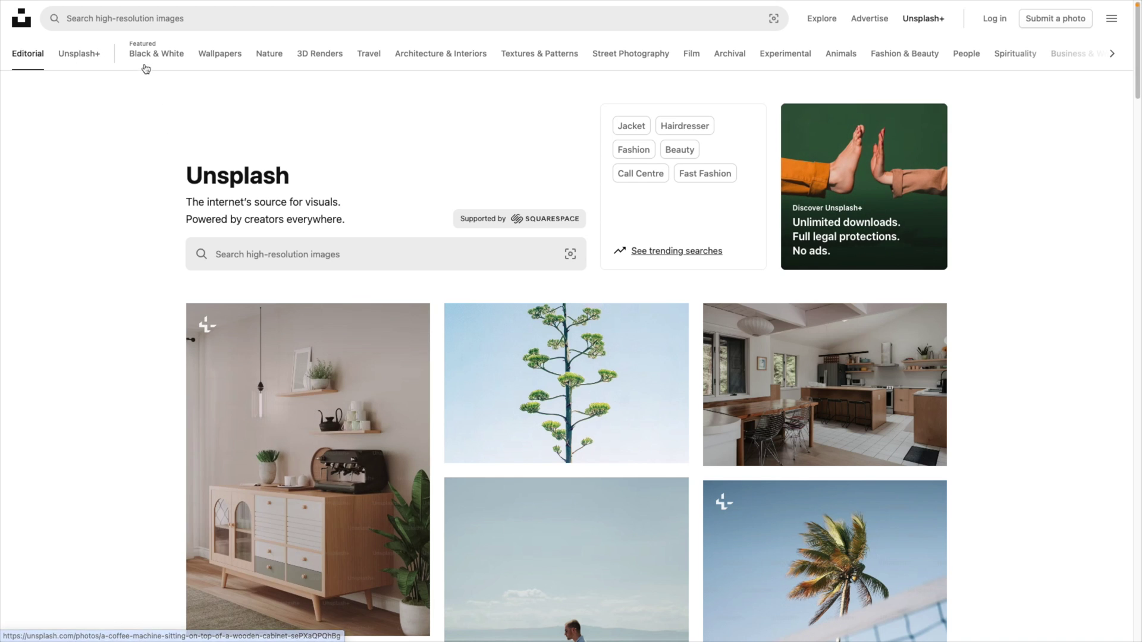
Step: Search Unsplash for 'yostemite' and filter to landscape-oriented, free photos
left_click(138, 27)
type("yos")
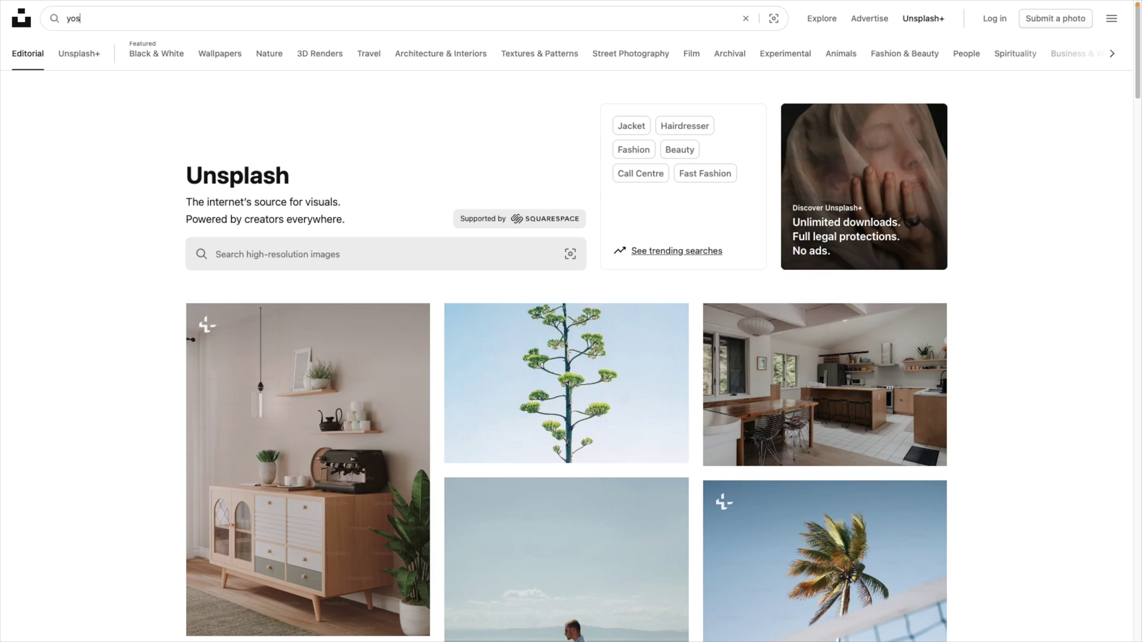
type("temite")
key("Return")
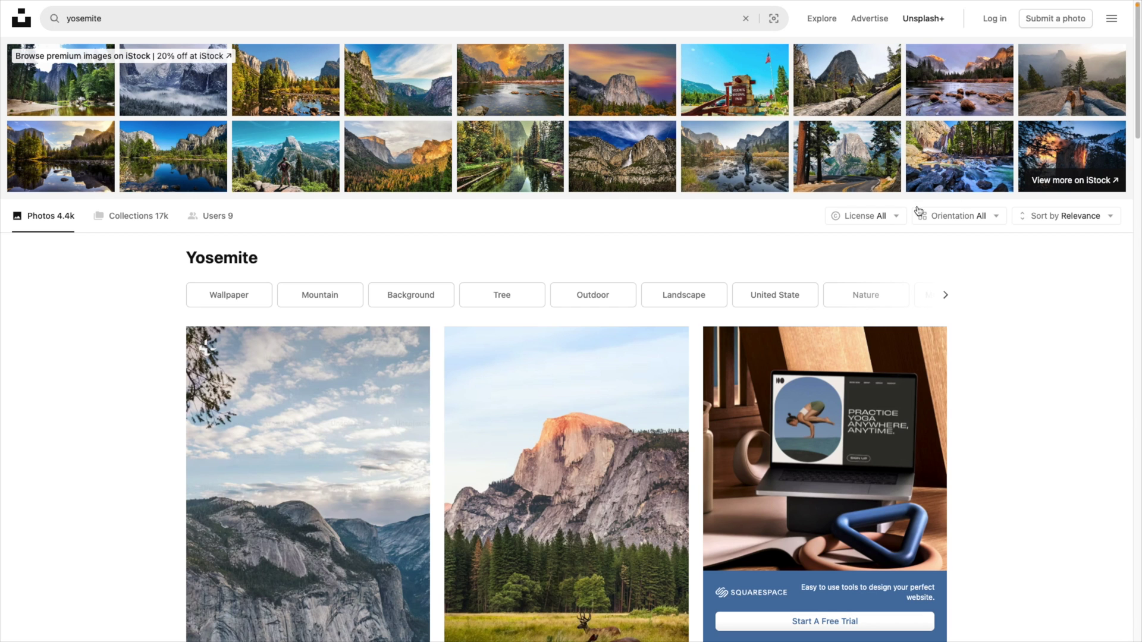
left_click(972, 217)
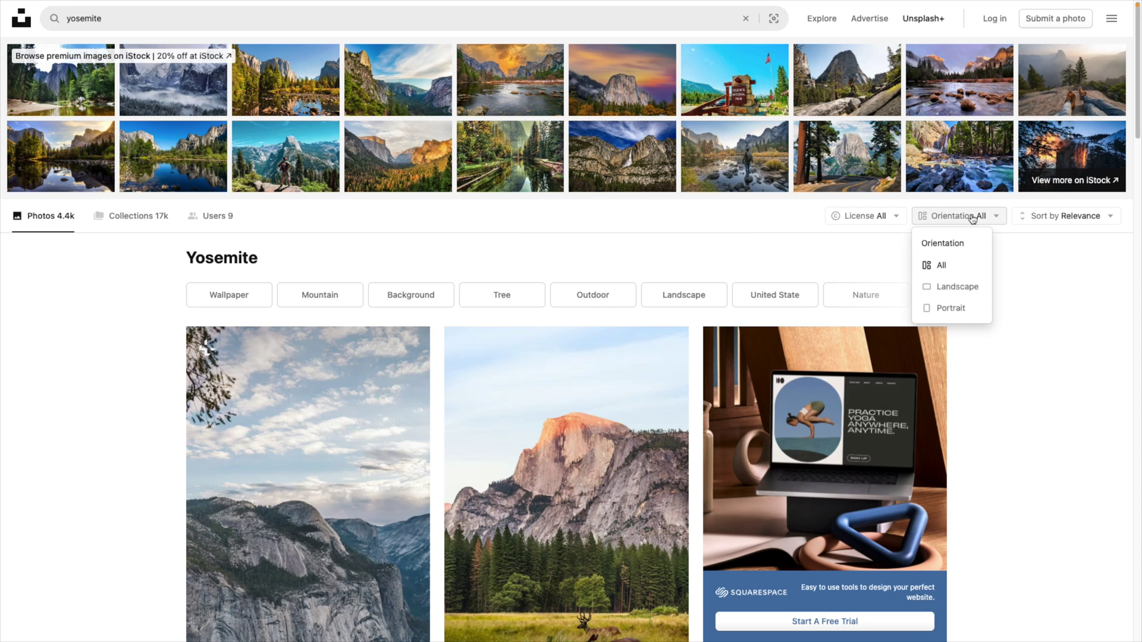
left_click(958, 286)
left_click(892, 224)
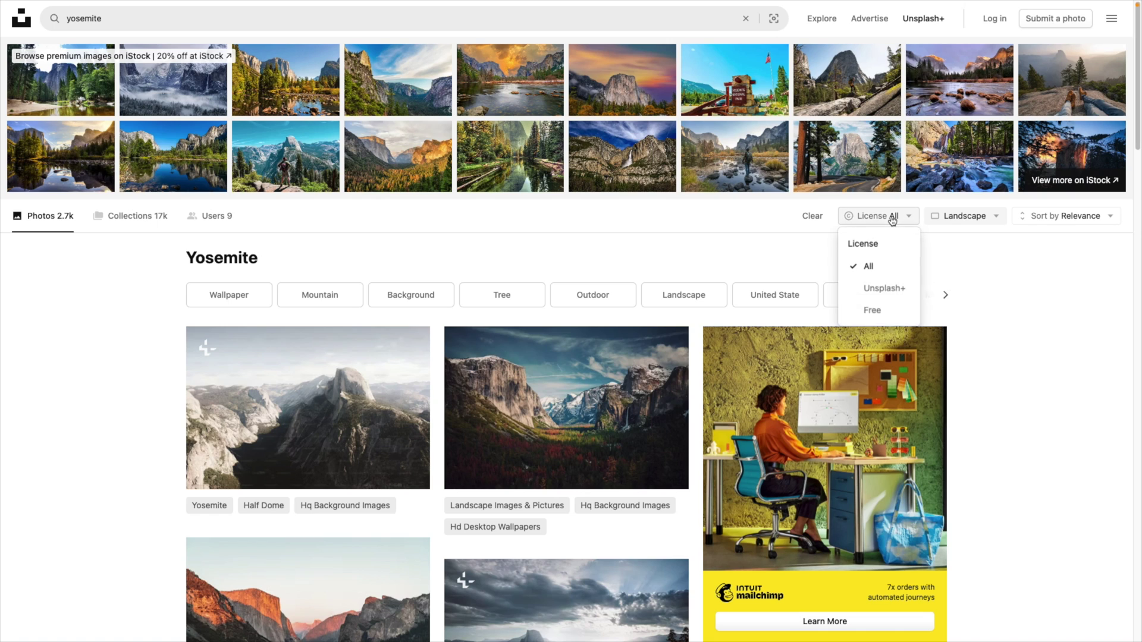
left_click(876, 309)
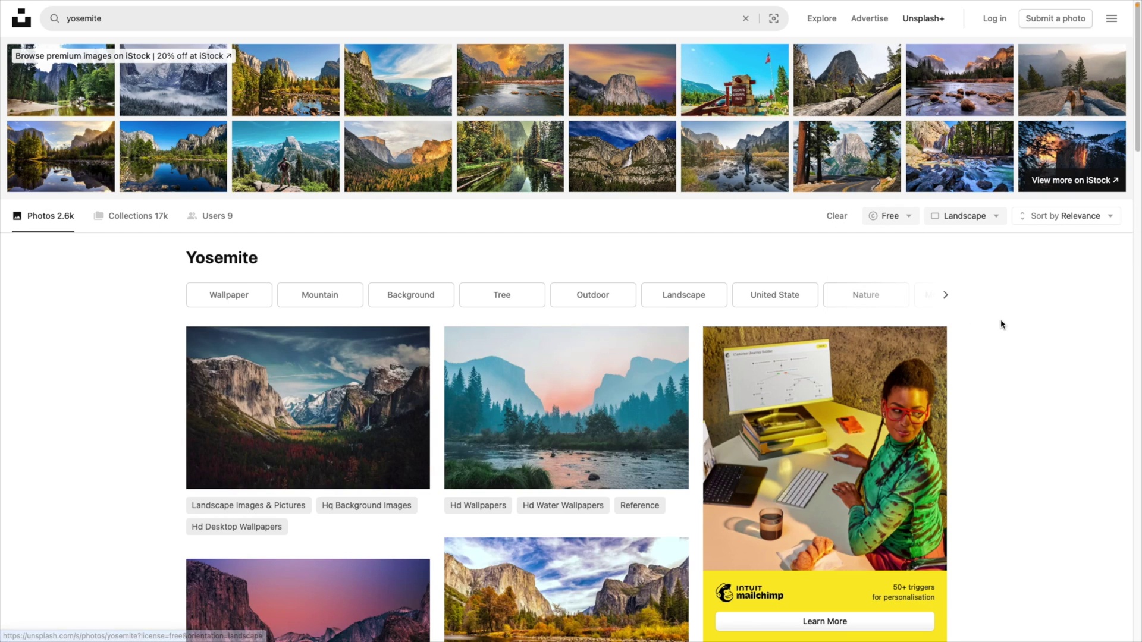
Step: Download the pink-sky Yosemite valley photo at medium size
scroll(1005, 327, "down", 2)
scroll(1005, 327, "down", 2)
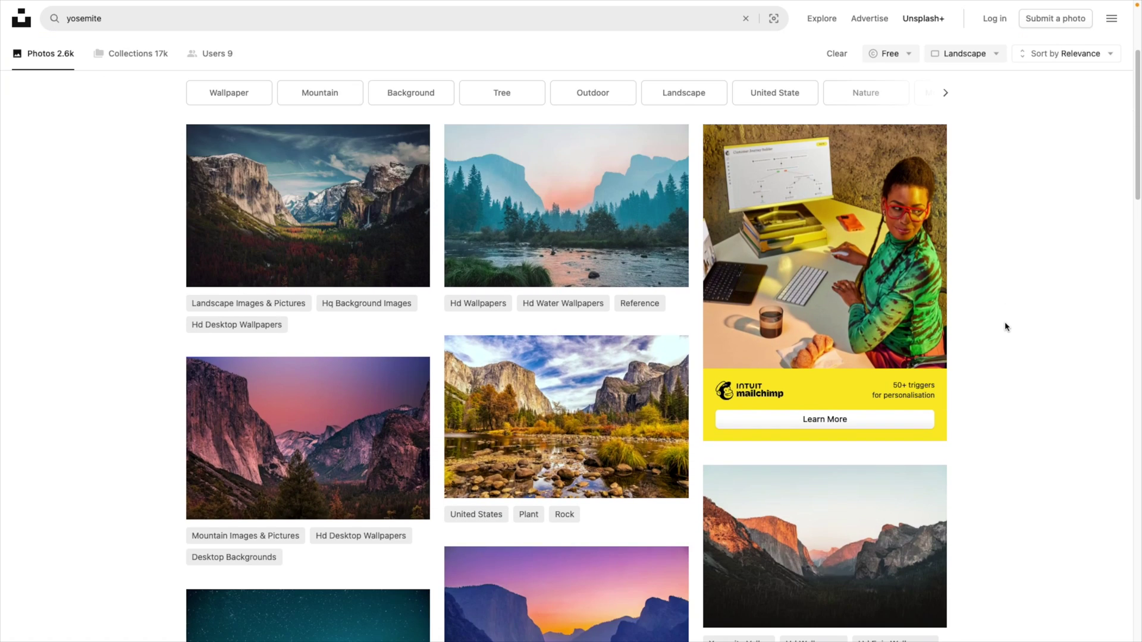
scroll(1005, 326, "down", 1)
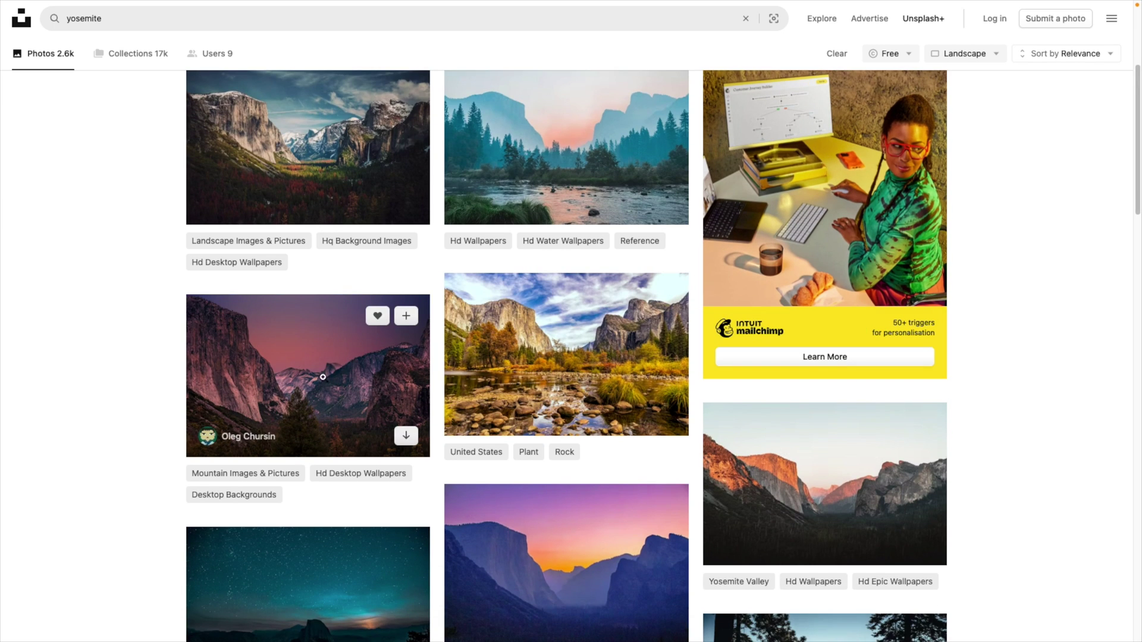
scroll(650, 451, "down", 3)
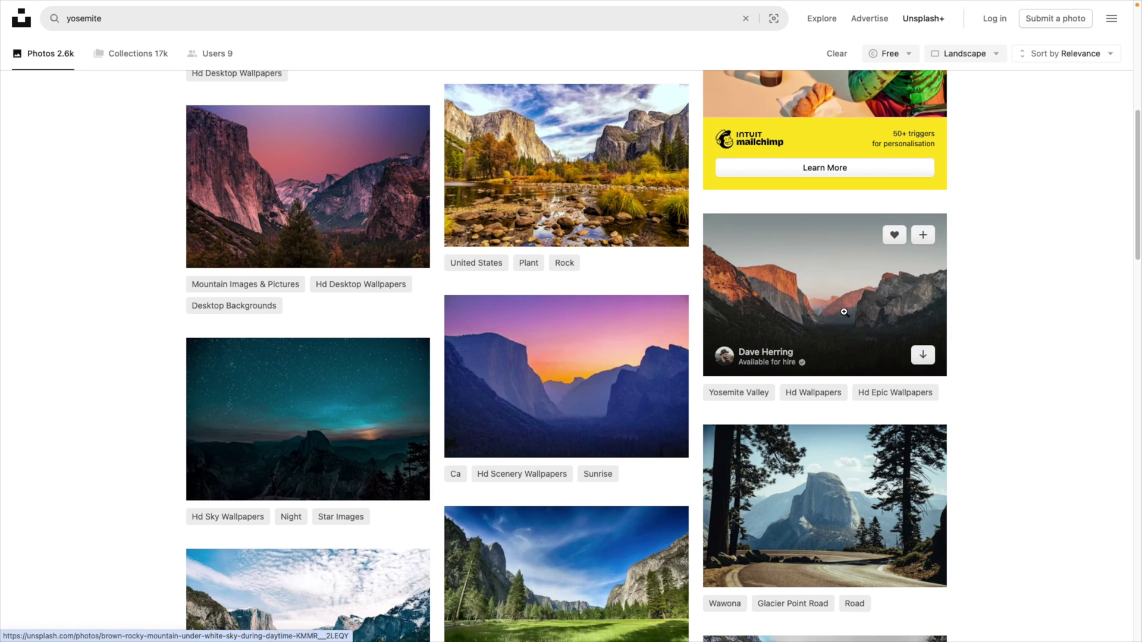
left_click(303, 189)
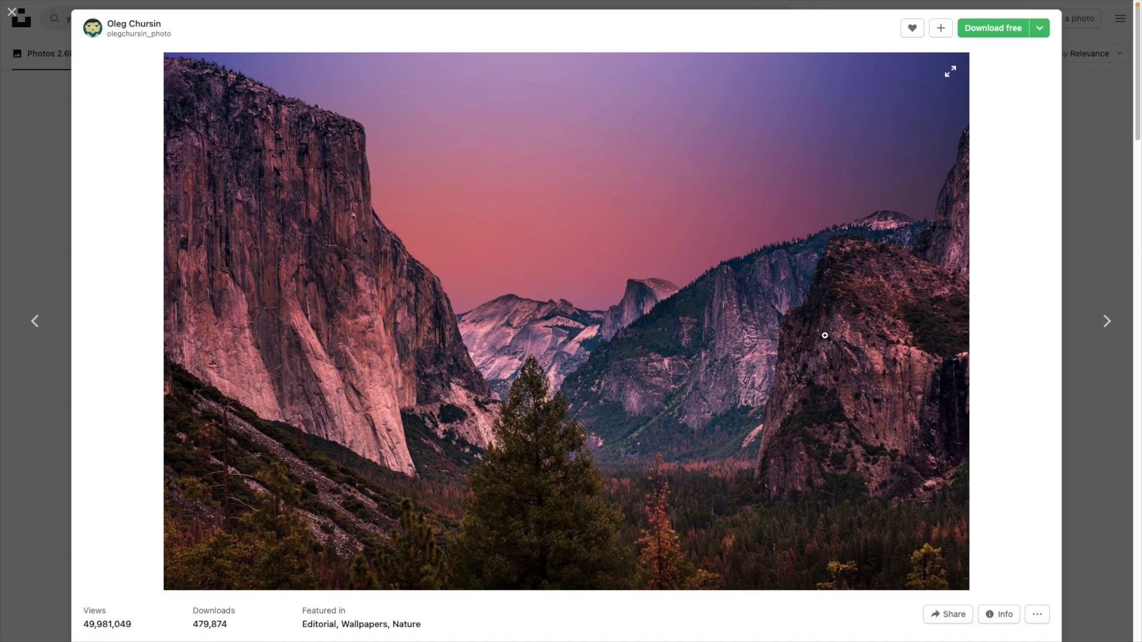
left_click(1039, 29)
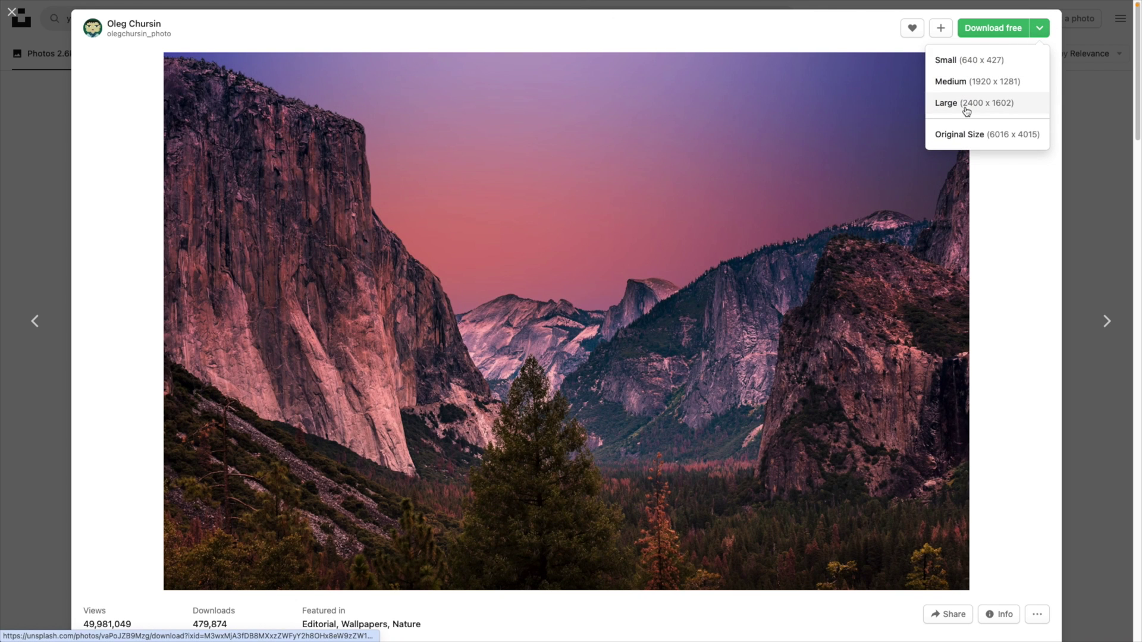
left_click(968, 82)
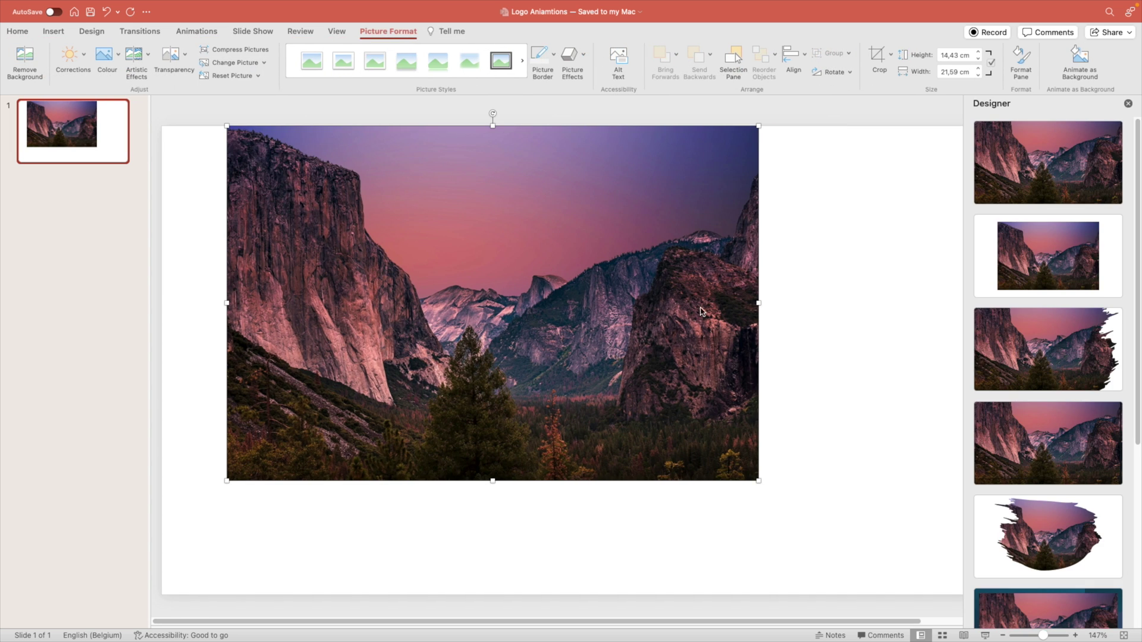
Step: Apply the first Designer layout so the Yosemite photo fills the slide, then deselect it
left_click(1057, 163)
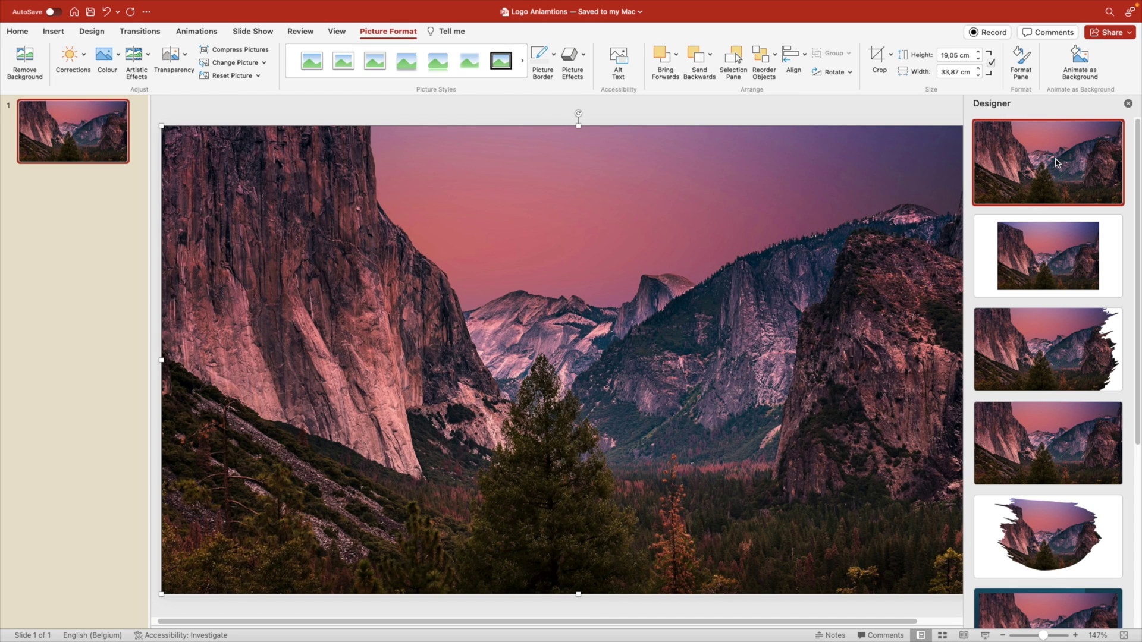
left_click(1129, 104)
left_click(1074, 320)
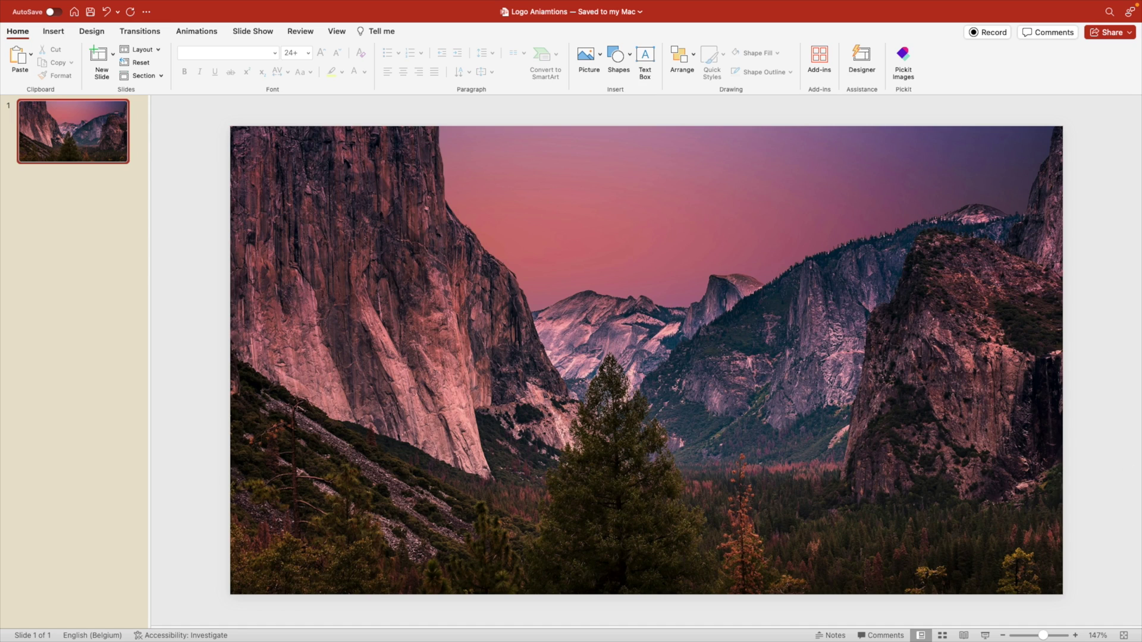
Step: Add the Apple logo graphic, shrink it to about 3.88 cm and centre it on the slide
left_click_drag(1139, 309, 703, 301)
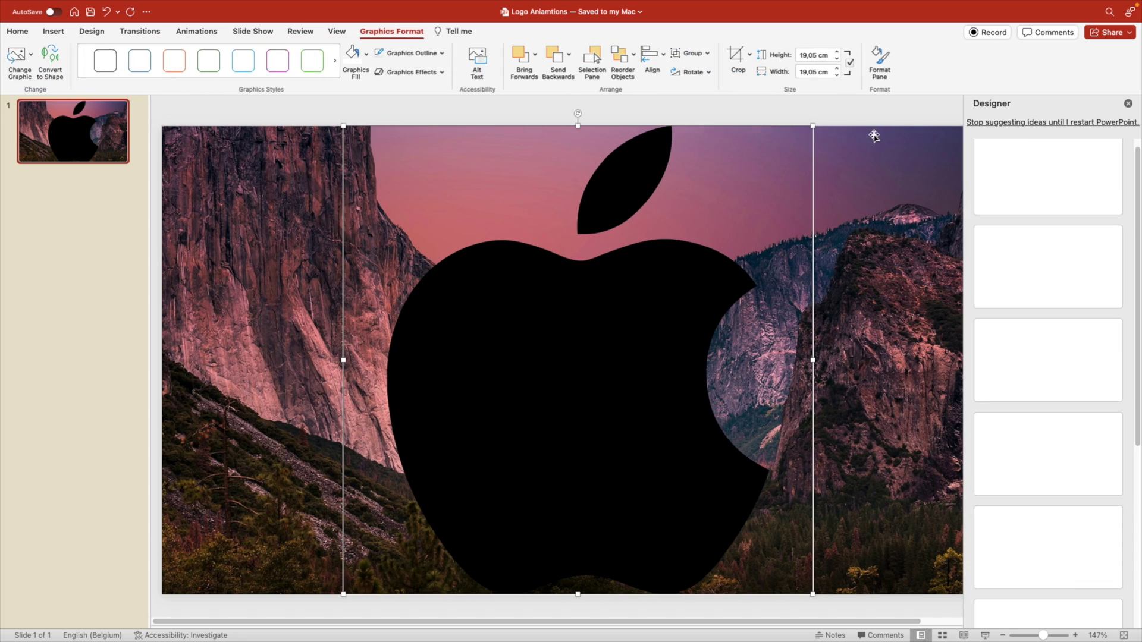
left_click_drag(812, 126, 675, 264)
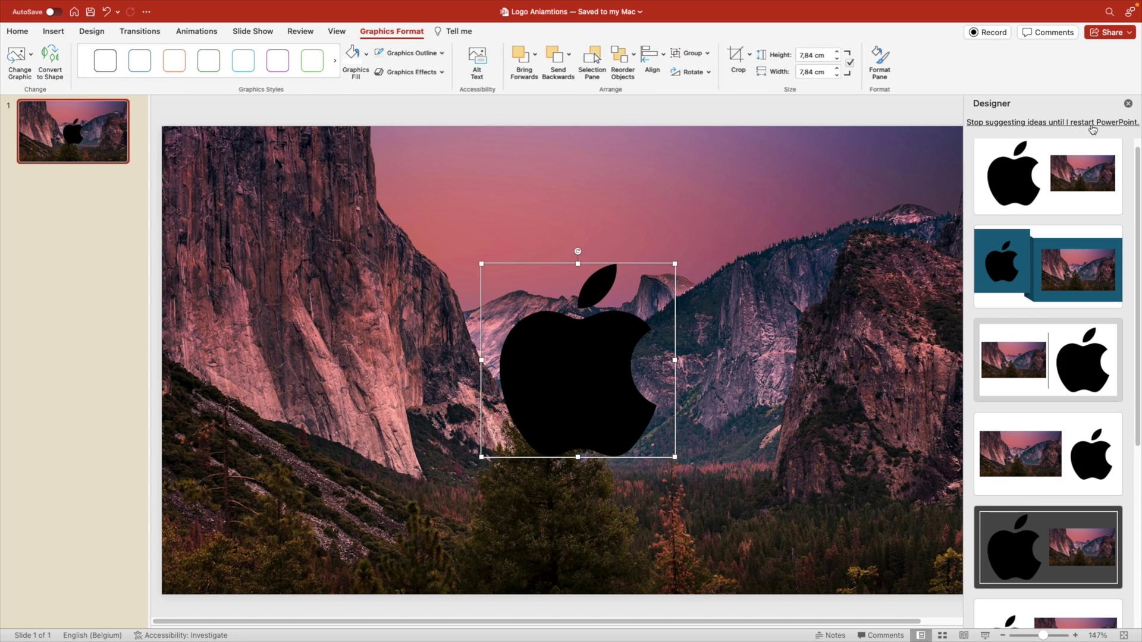
left_click(1128, 104)
left_click_drag(727, 279, 974, 170)
scroll(648, 222, "up", 3)
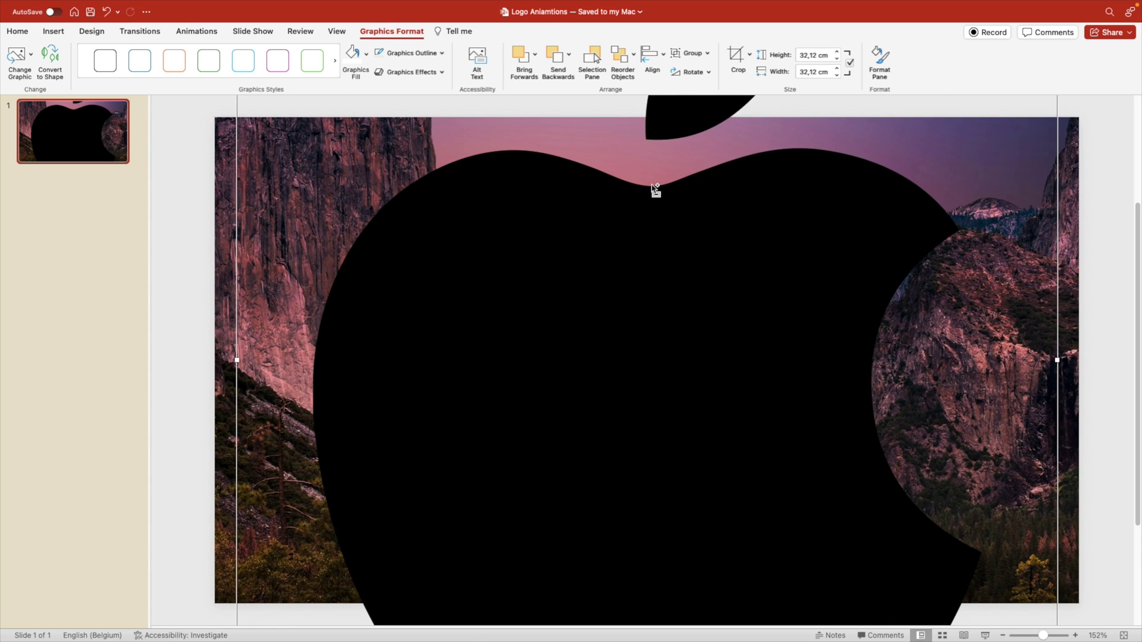
key("super+z")
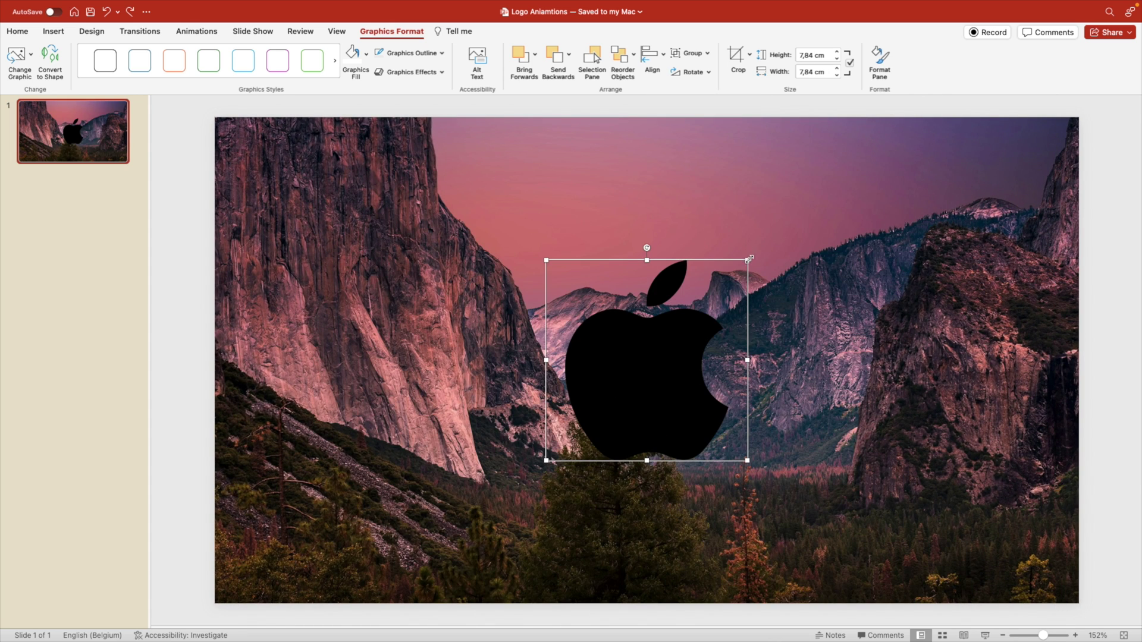
left_click_drag(750, 259, 698, 310)
mouse_move(656, 369)
left_mouse_down()
mouse_move(661, 353)
mouse_move(660, 381)
left_mouse_up()
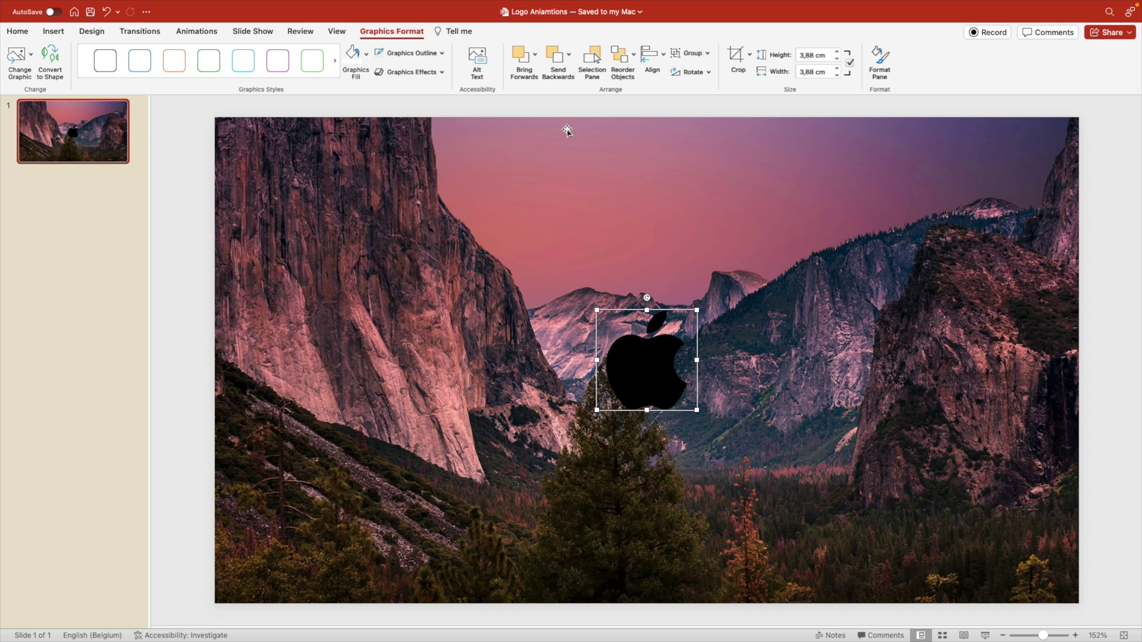
Step: Fill the Apple logo white and recentre it, enlarging it very slightly
left_click(367, 59)
left_click(352, 110)
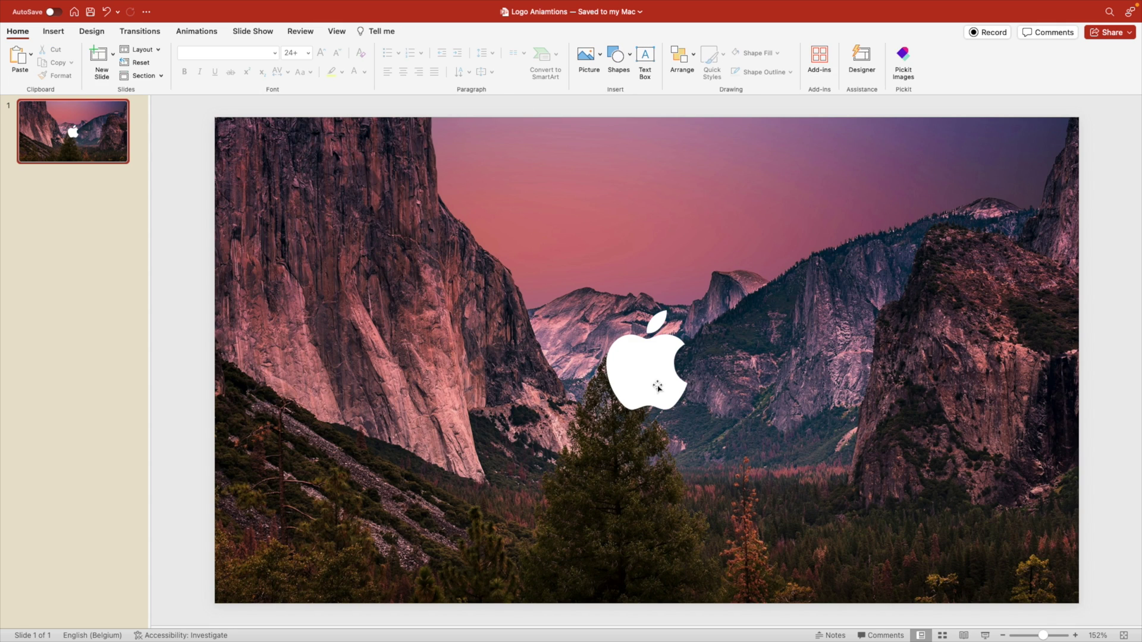
left_click_drag(655, 376, 656, 377)
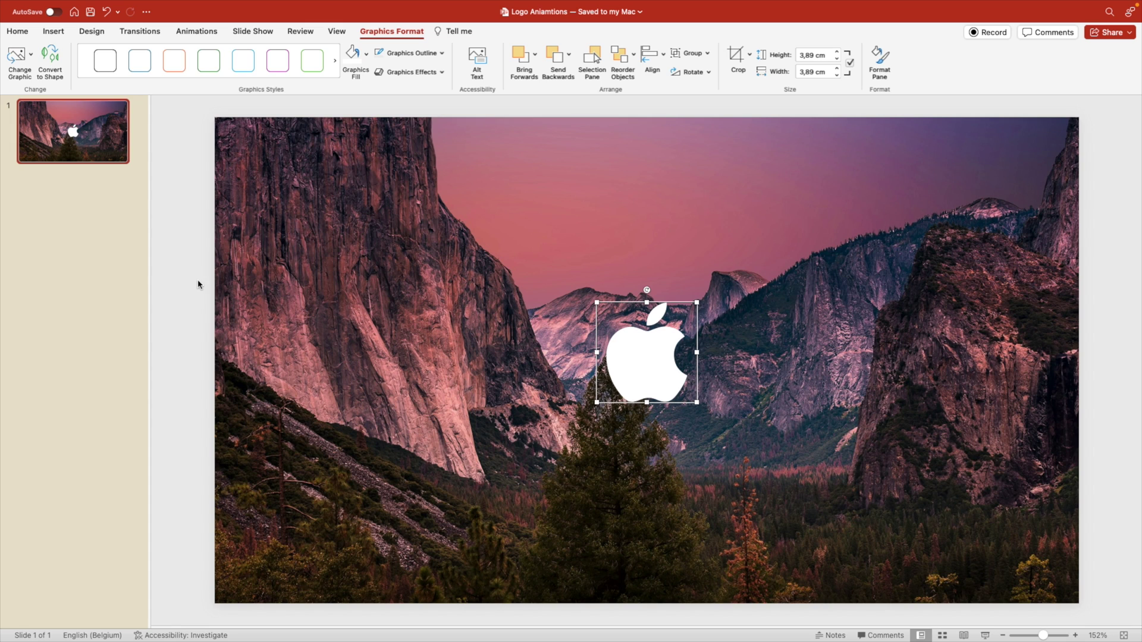
left_click_drag(697, 302, 709, 295)
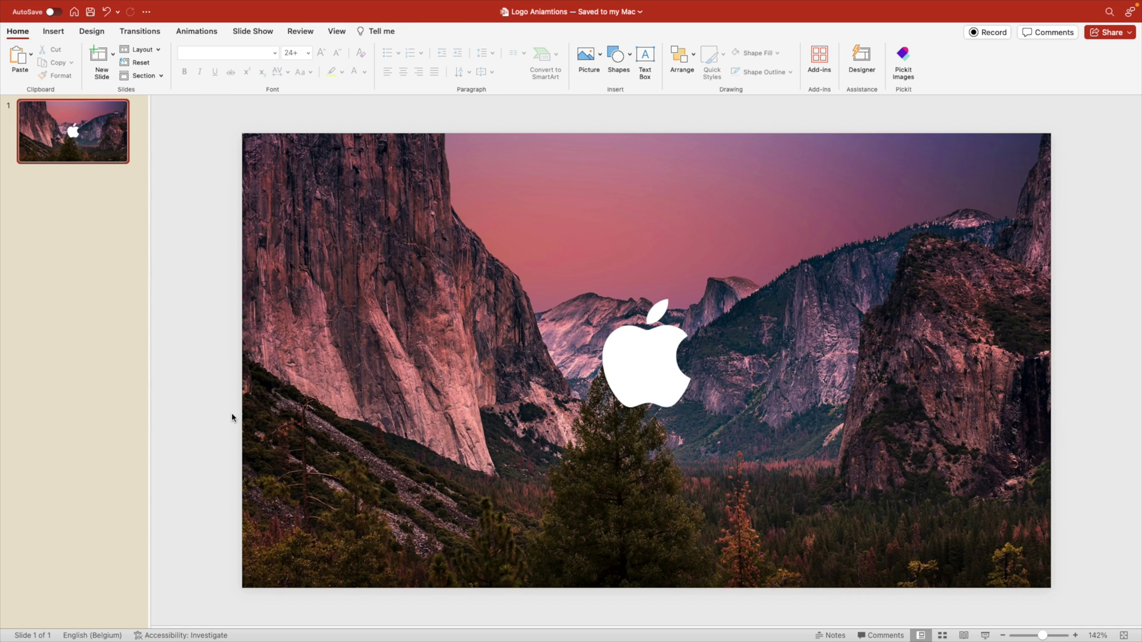
Step: Duplicate the first slide to create slide 2
right_click(90, 143)
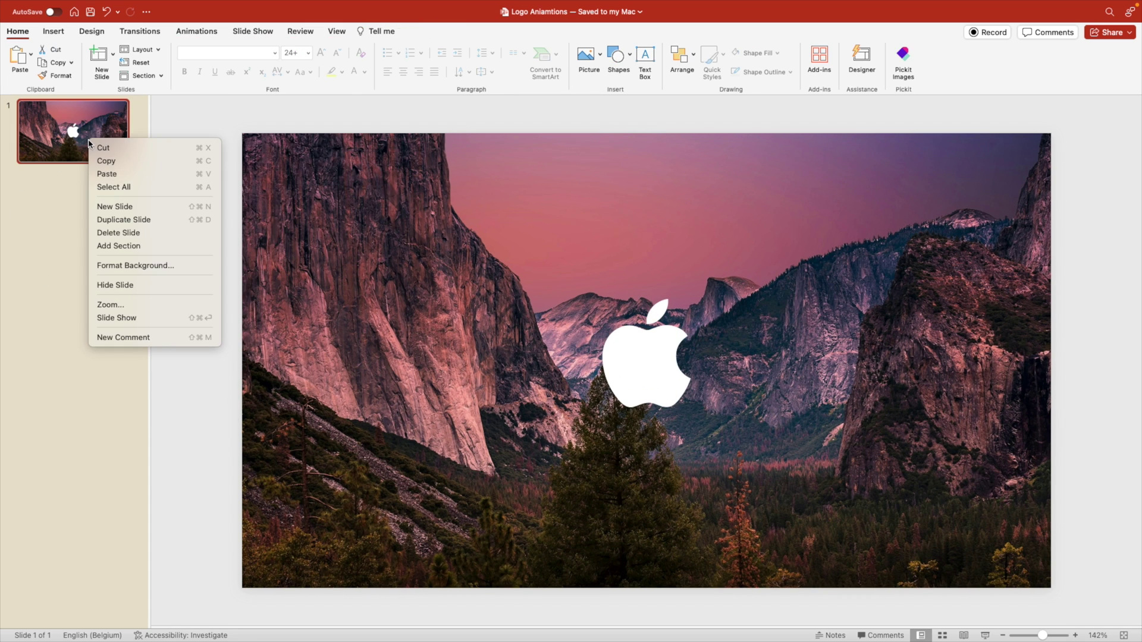
left_click(119, 209)
left_click(702, 375)
Step: Enlarge the Apple logo on slide 2 to about 73.5 cm so it covers the slide
scroll(704, 374, "down", 10)
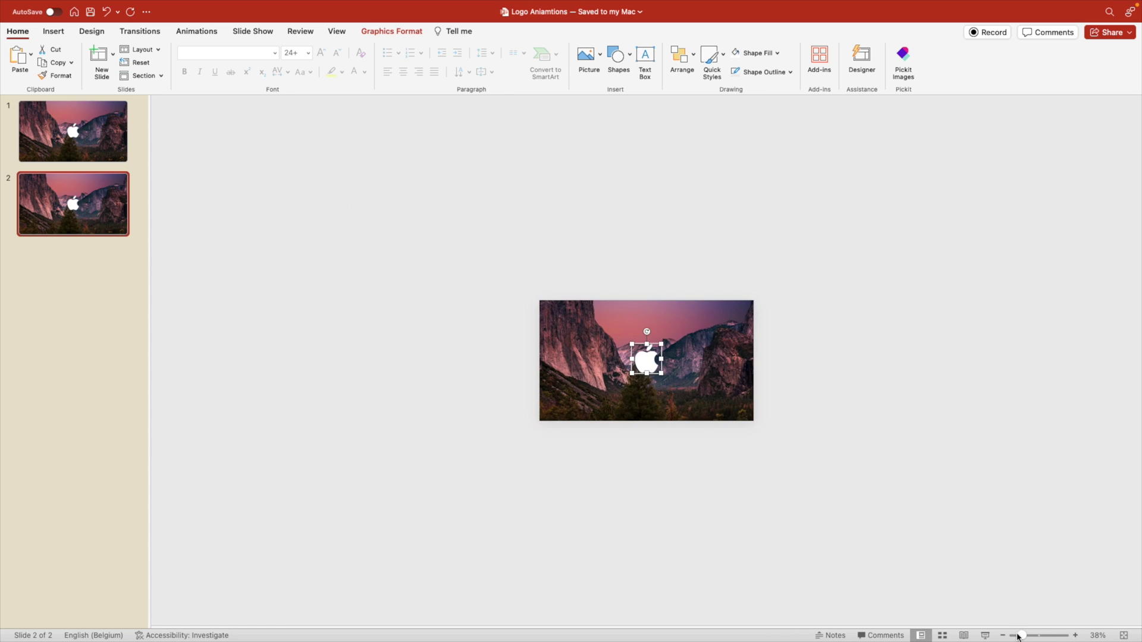
left_click_drag(1019, 636, 1003, 637)
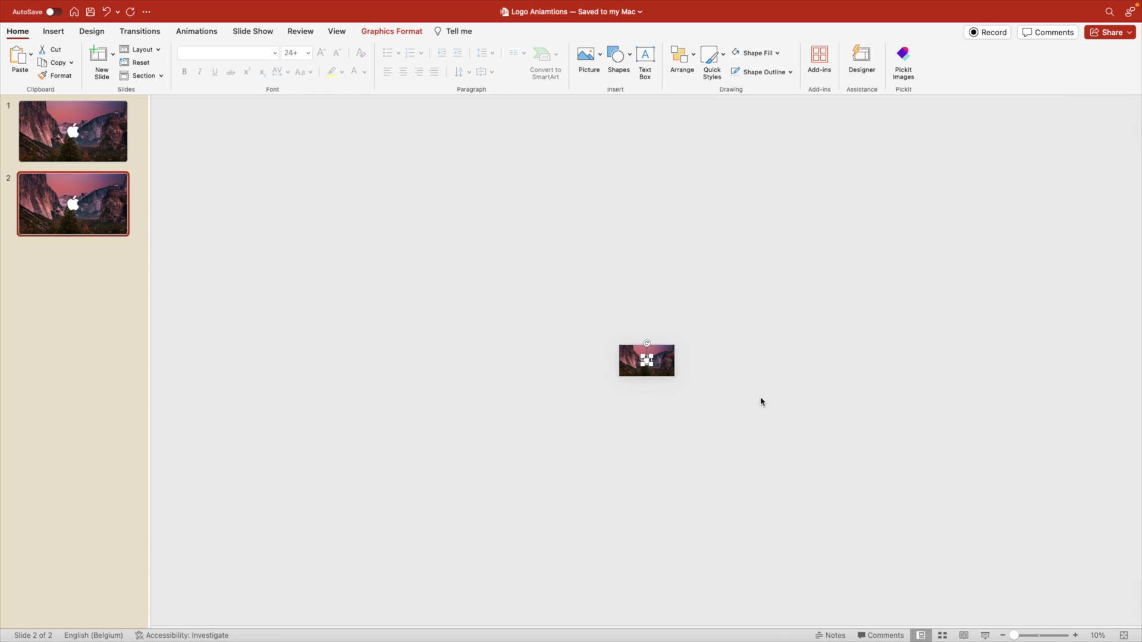
left_click_drag(648, 359, 705, 329)
scroll(621, 384, "up", 10)
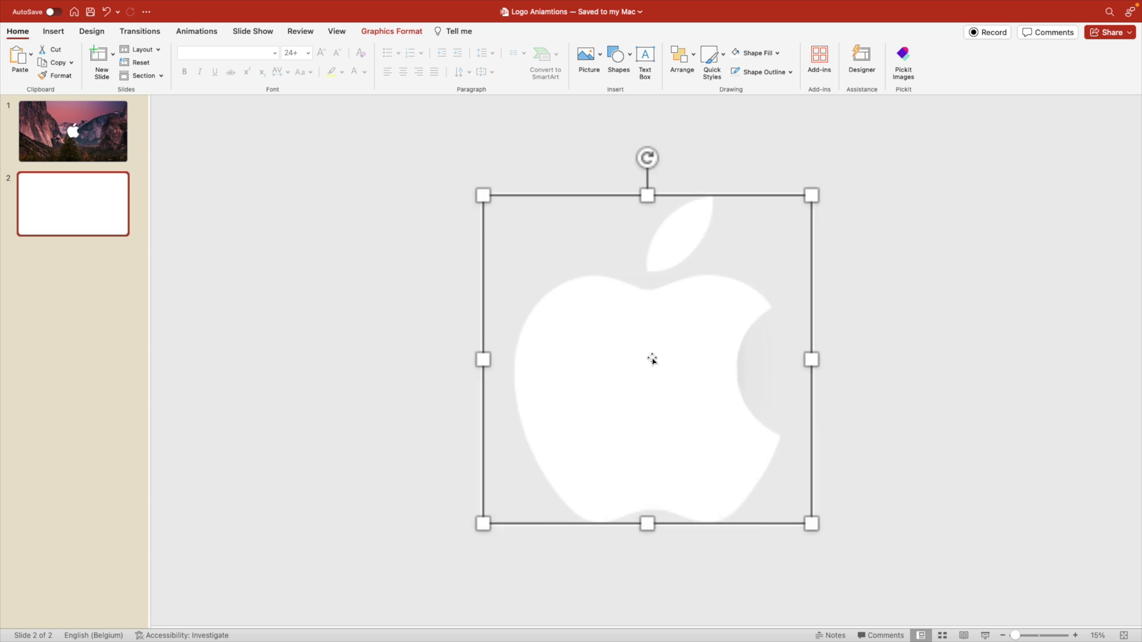
key("Escape")
scroll(619, 319, "up", 3)
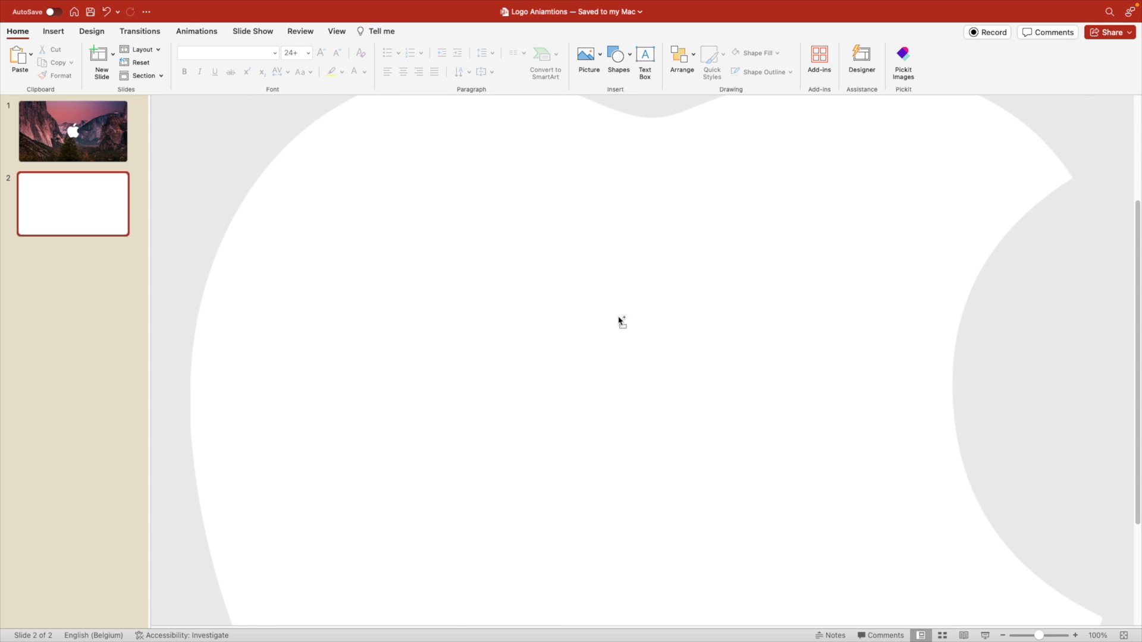
Step: Add a centre-aligned text box reading 'Think Different.' in the middle of the slide
left_click(645, 57)
left_click_drag(514, 332, 812, 411)
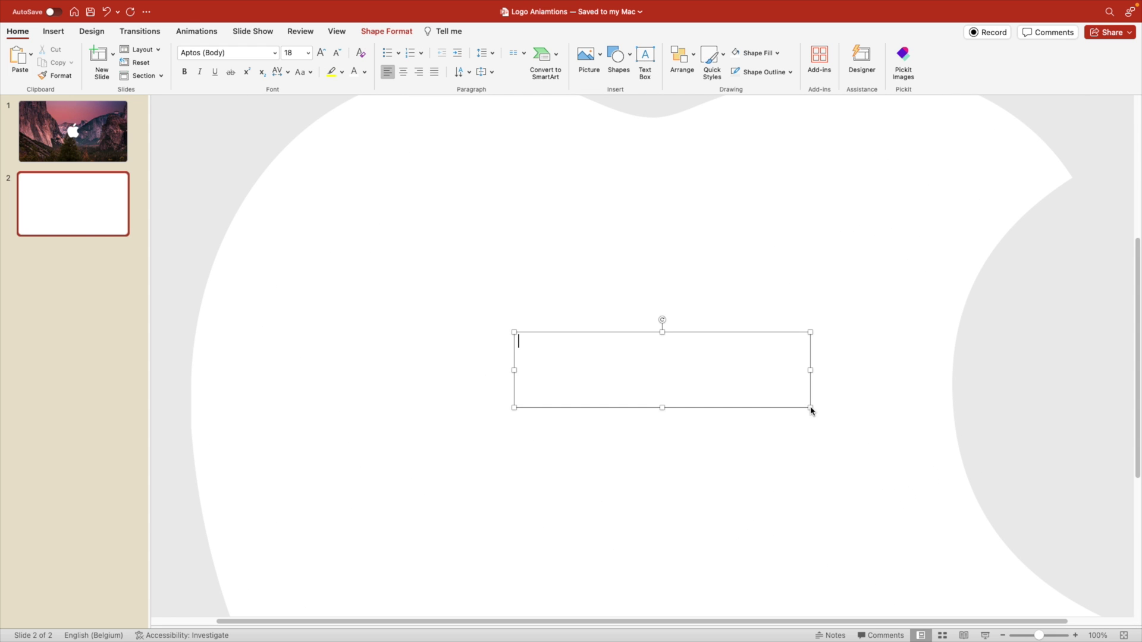
type("Think")
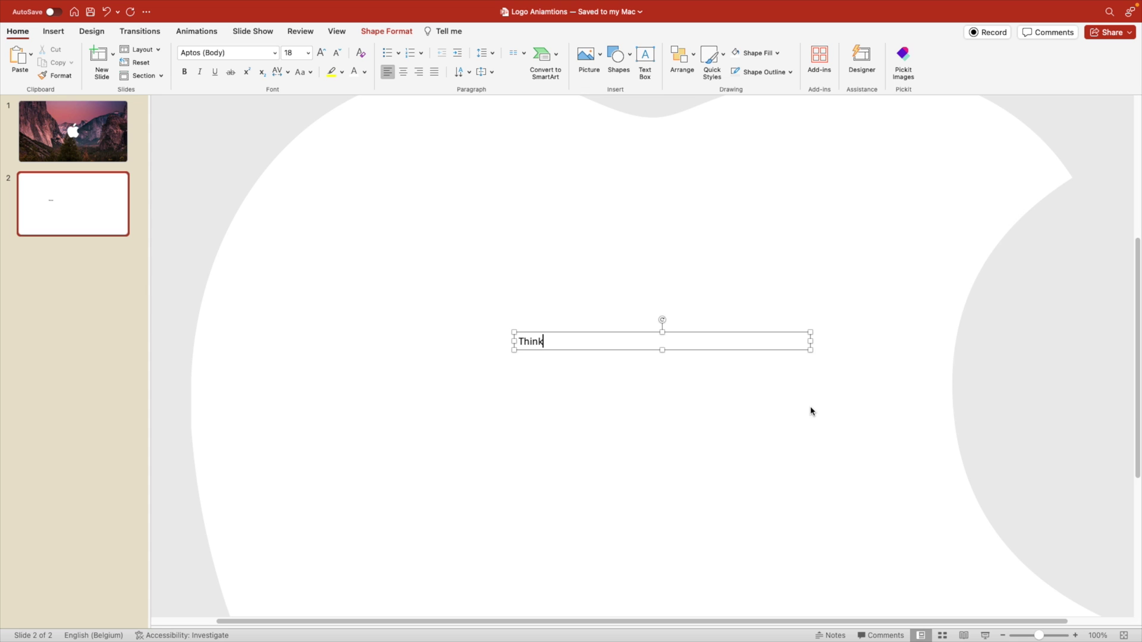
type(" Different.")
key("super+a")
left_click(403, 75)
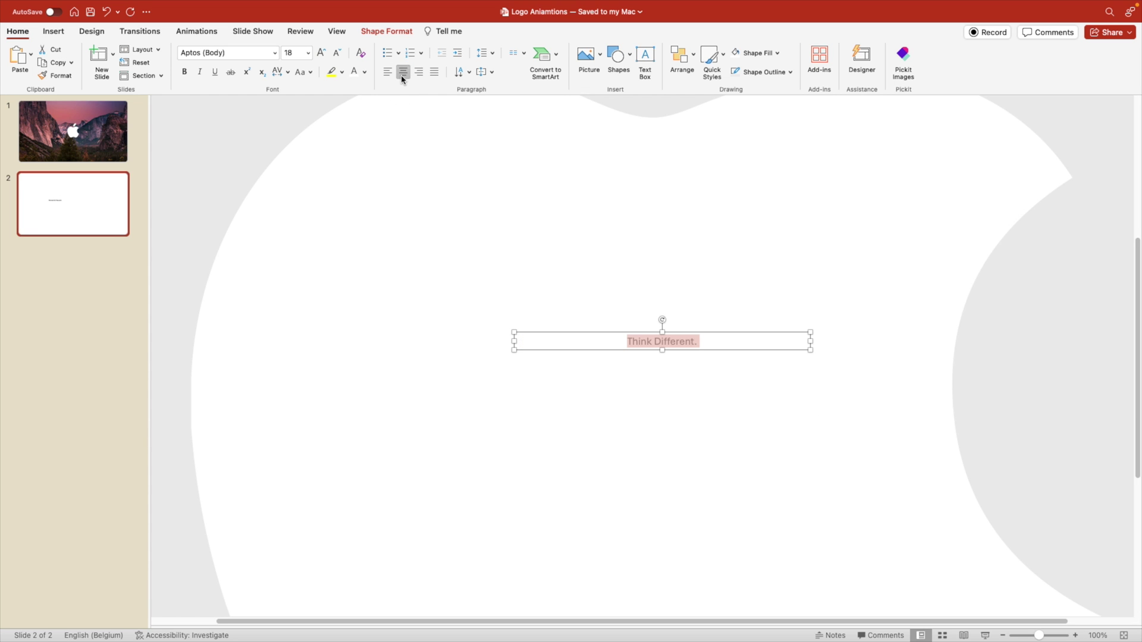
Step: Set the text to Avenir Next Ultra Light at 36 pt
left_click(253, 54)
type("Avenit")
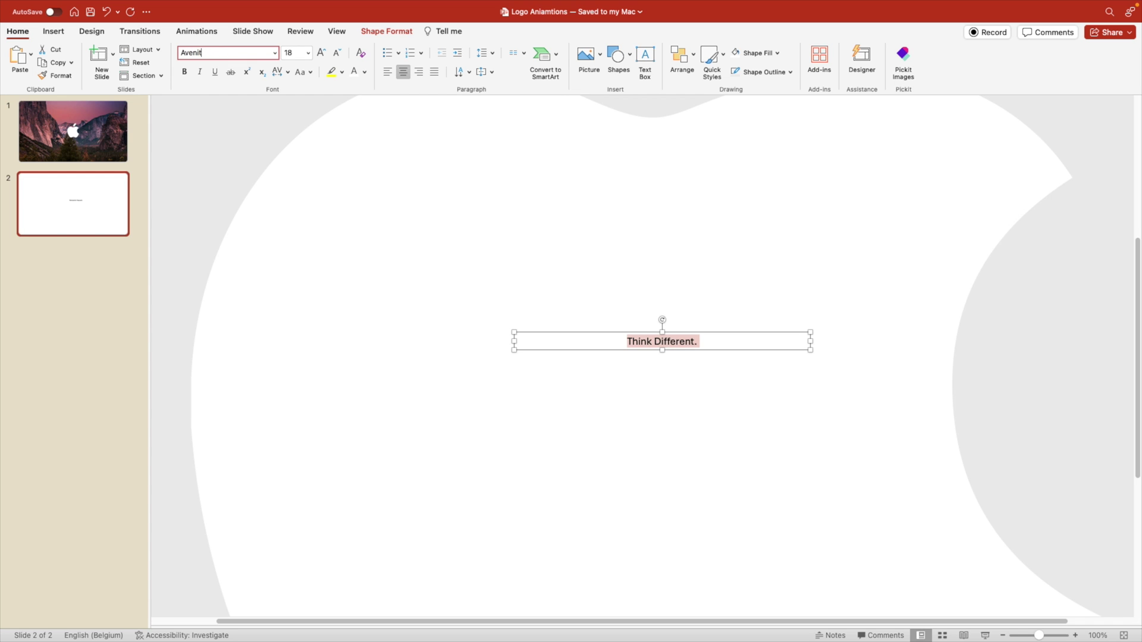
key("Return")
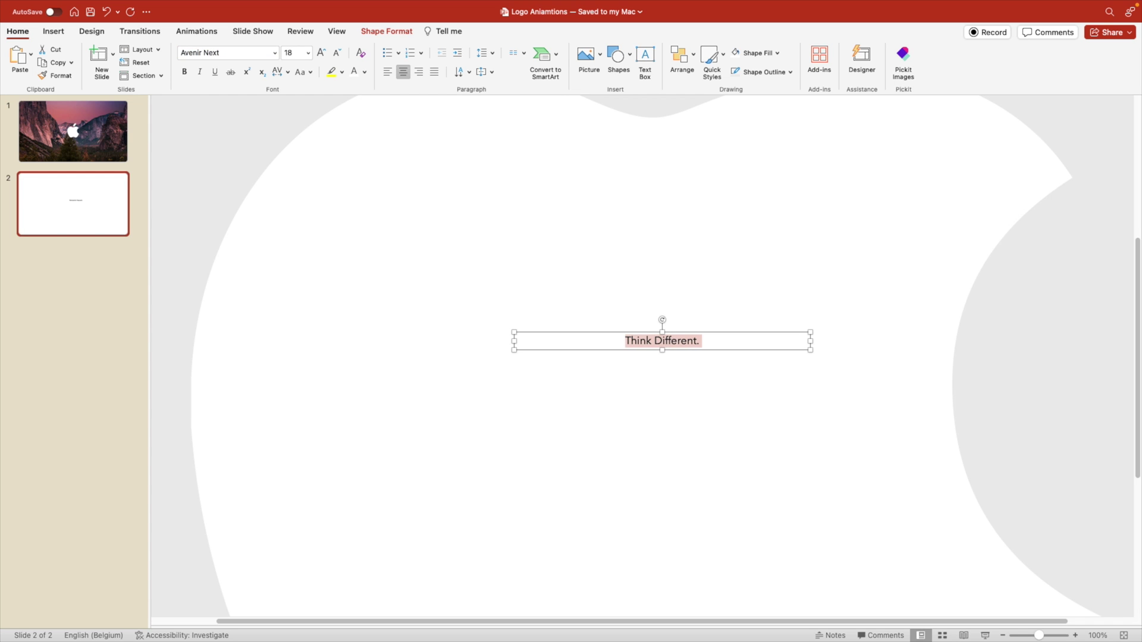
left_click(275, 52)
mouse_move(276, 155)
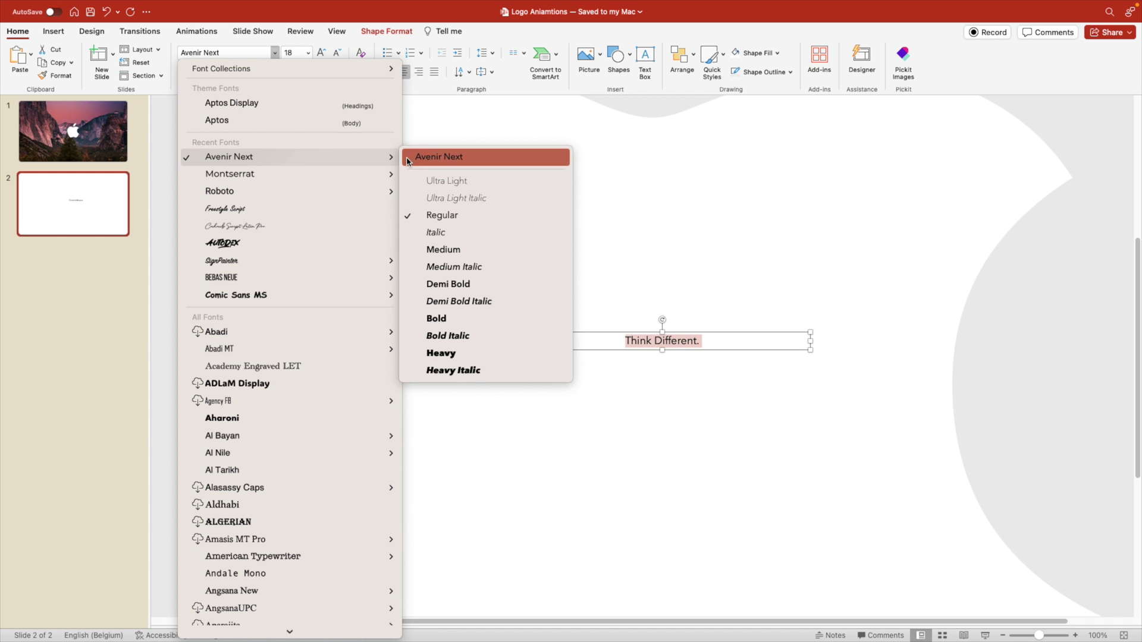
left_click(440, 183)
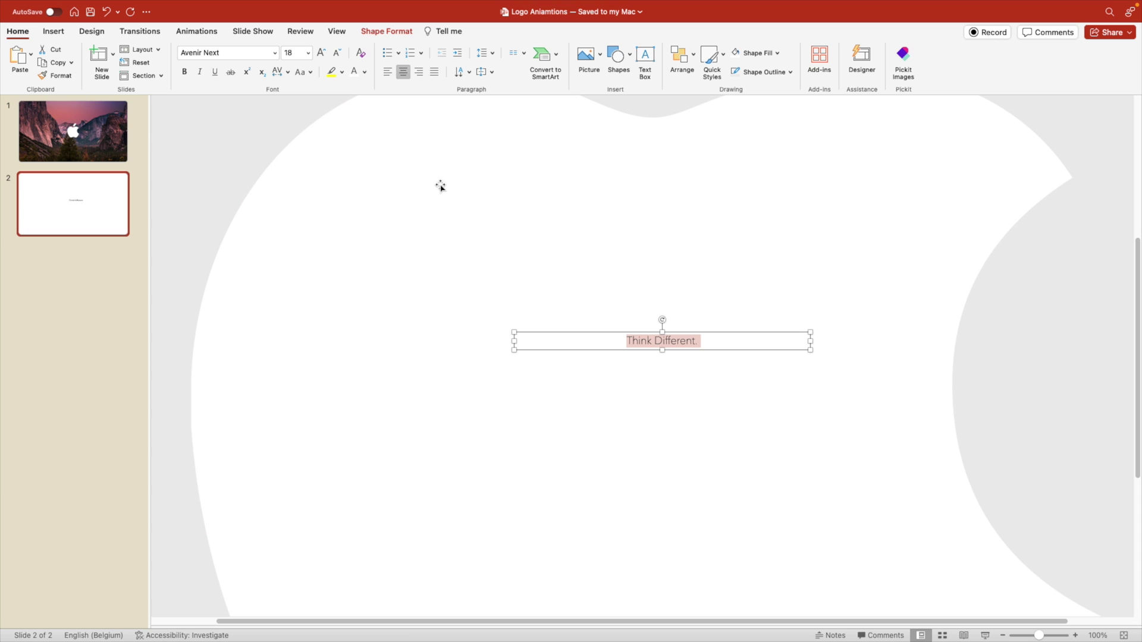
left_click(322, 54)
left_click(322, 53)
left_click(322, 54)
left_click(321, 54)
left_click(322, 54)
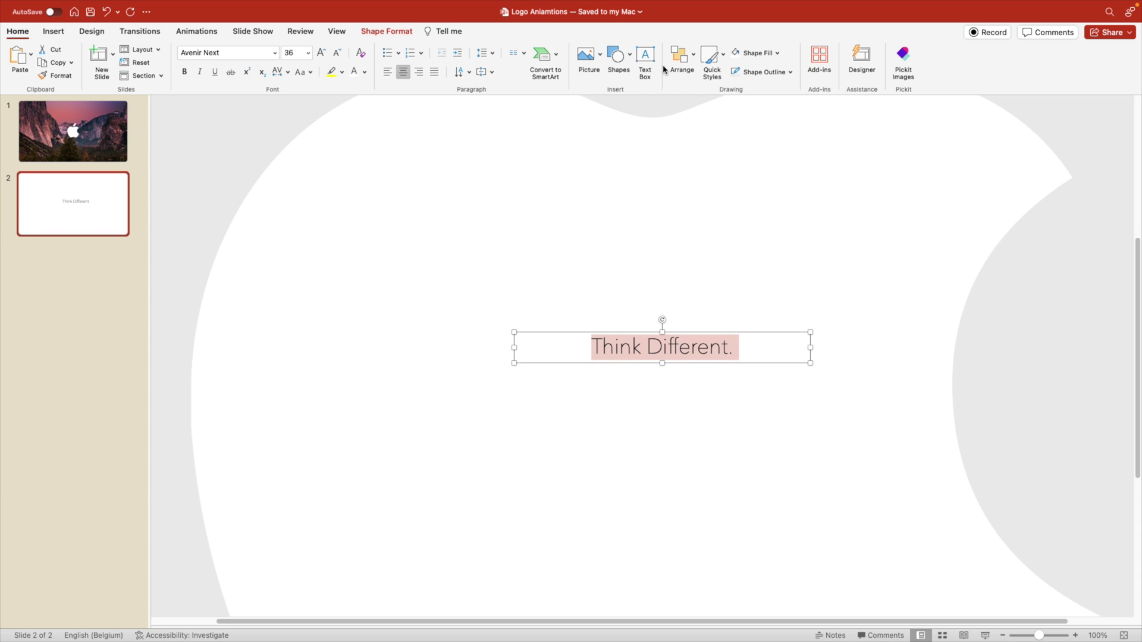
Step: Align the text box to the horizontal centre and vertical middle of the slide
left_click(688, 64)
mouse_move(756, 266)
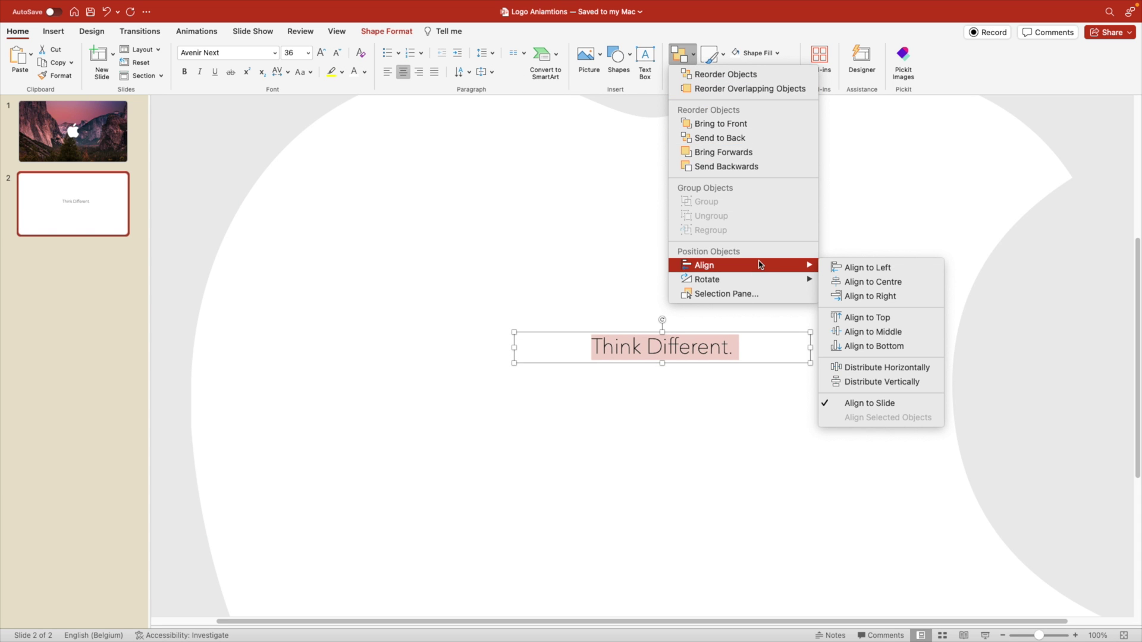
left_click(870, 281)
left_click(683, 60)
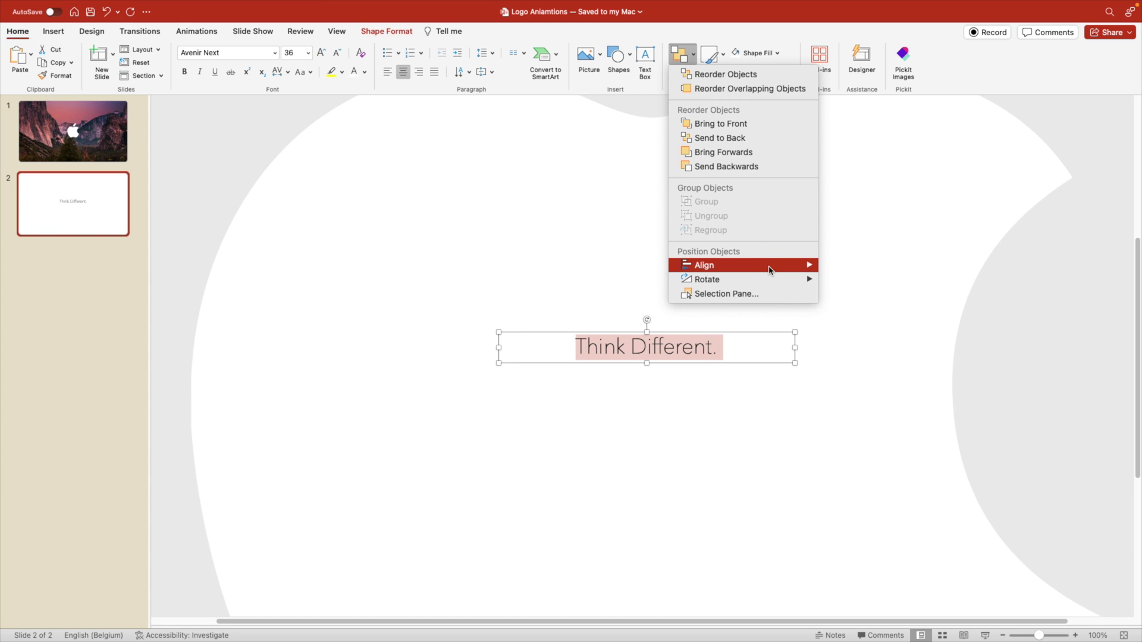
mouse_move(770, 269)
left_click(859, 336)
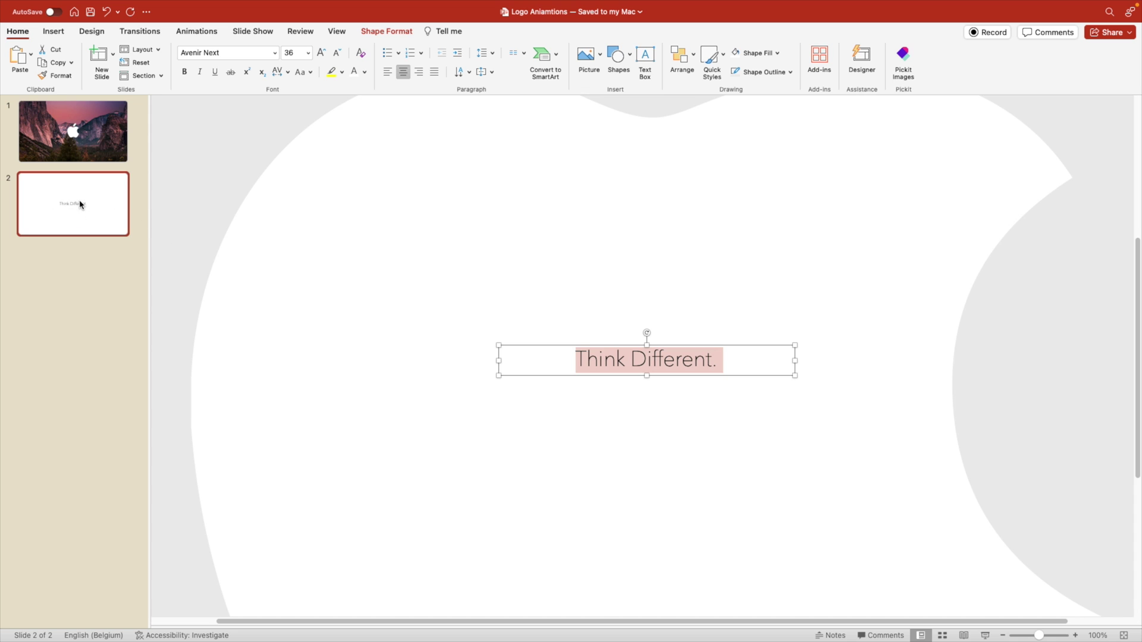
Step: Undo an accidental photo move and increase the 'Think Different.' text to 40 pt
left_click_drag(149, 236, 286, 241)
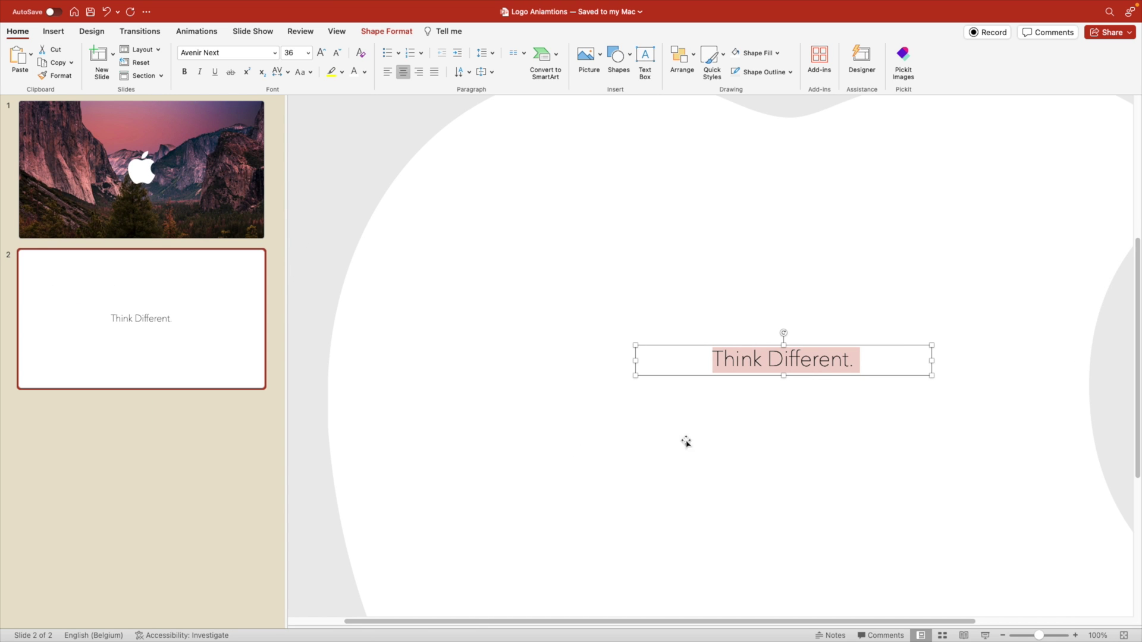
left_click_drag(474, 329, 1006, 307)
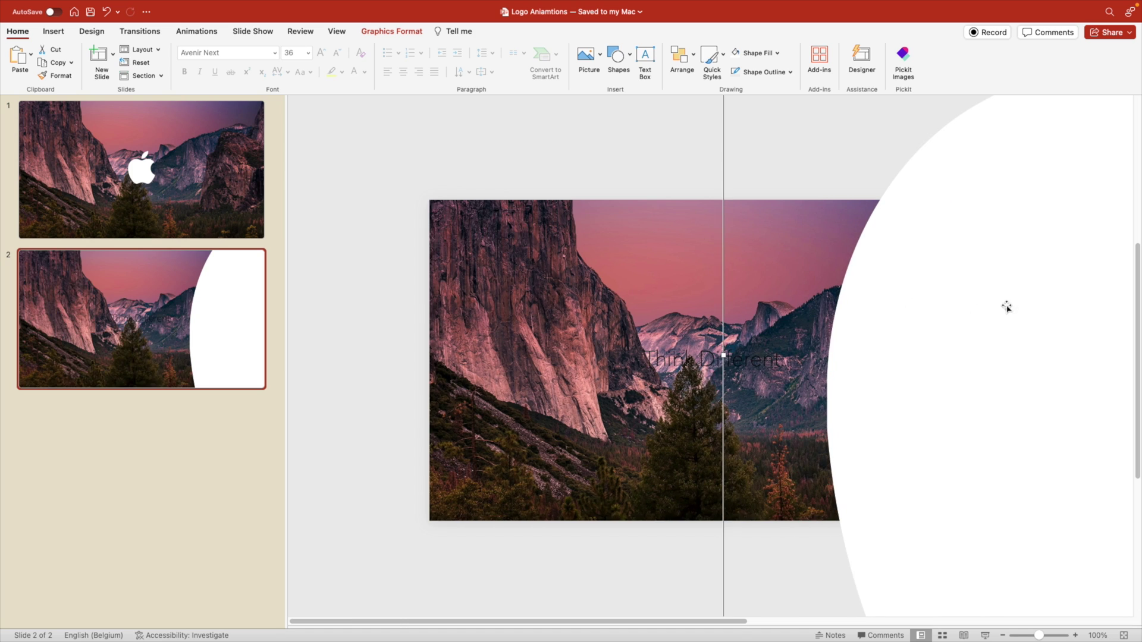
key("super+z")
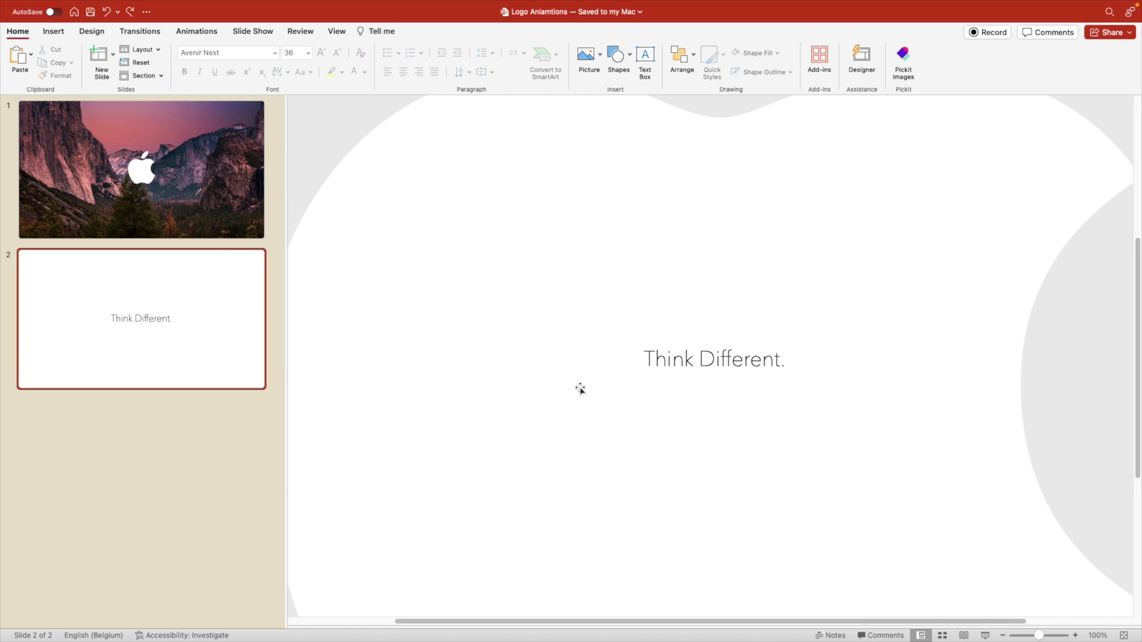
left_click(726, 360)
left_click(322, 52)
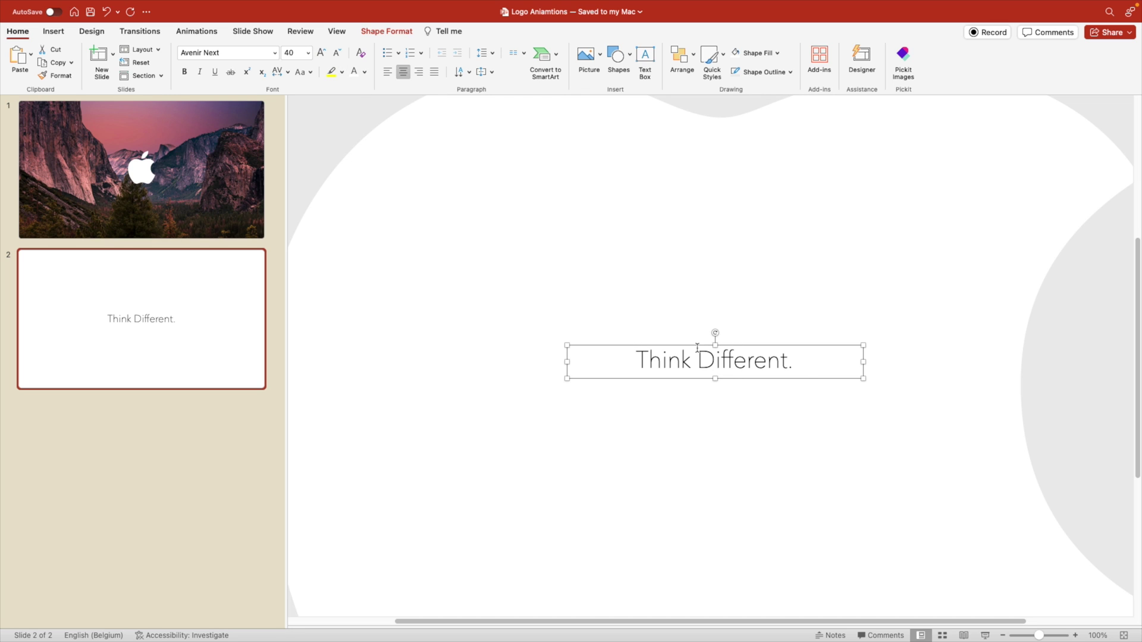
left_click(146, 346)
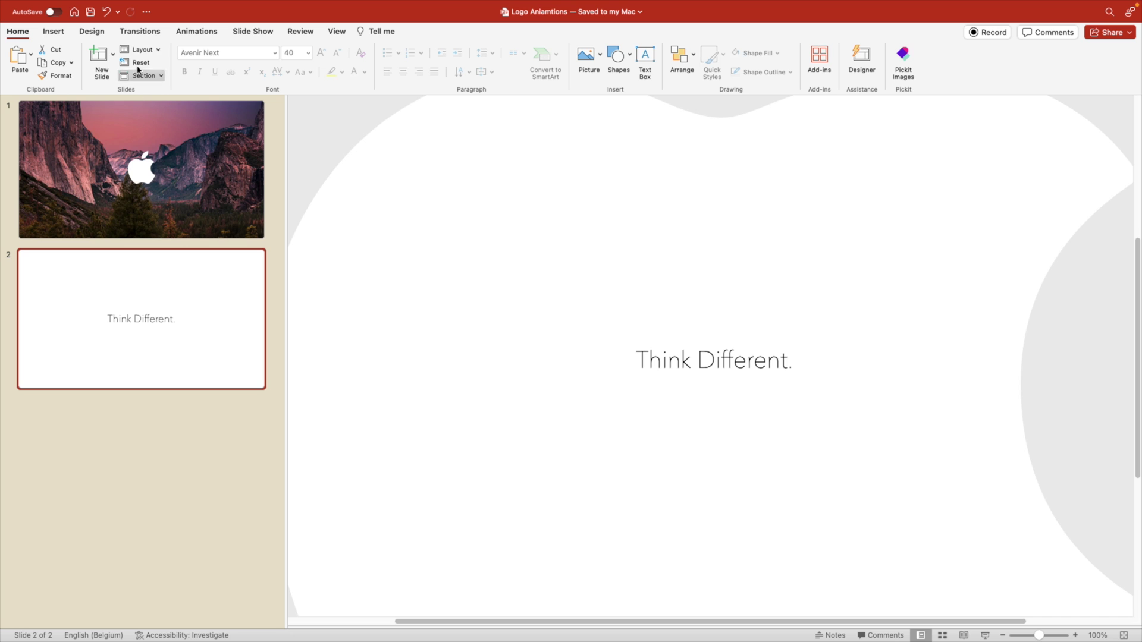
Step: Apply a Morph transition to slide 2, the 'Think Different.' slide
left_click(136, 31)
left_click(136, 66)
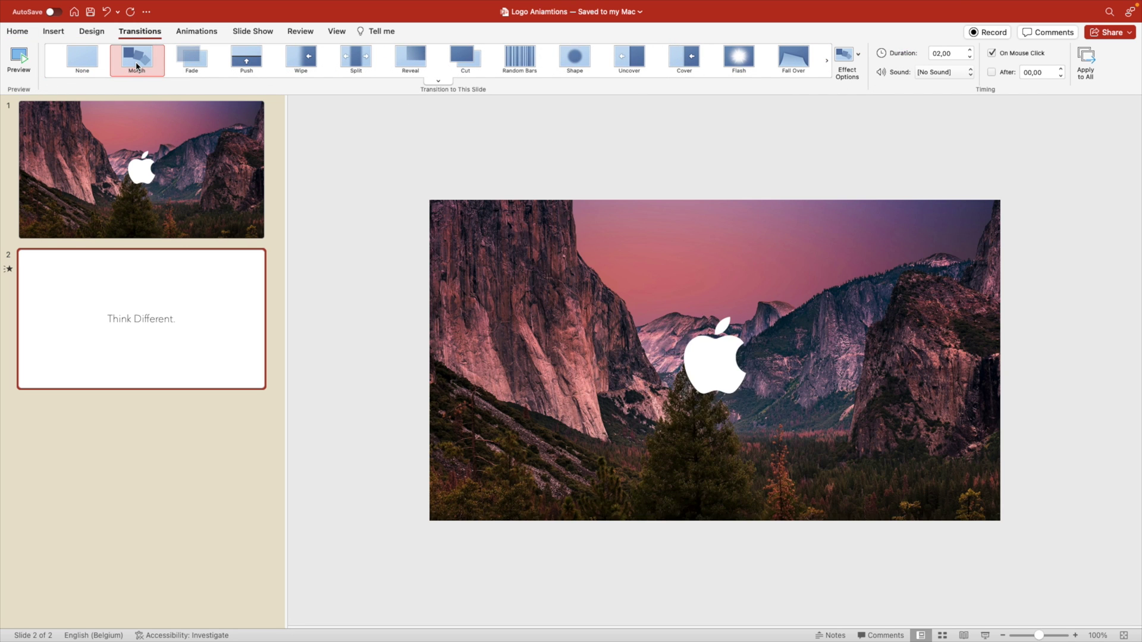
left_click(189, 191)
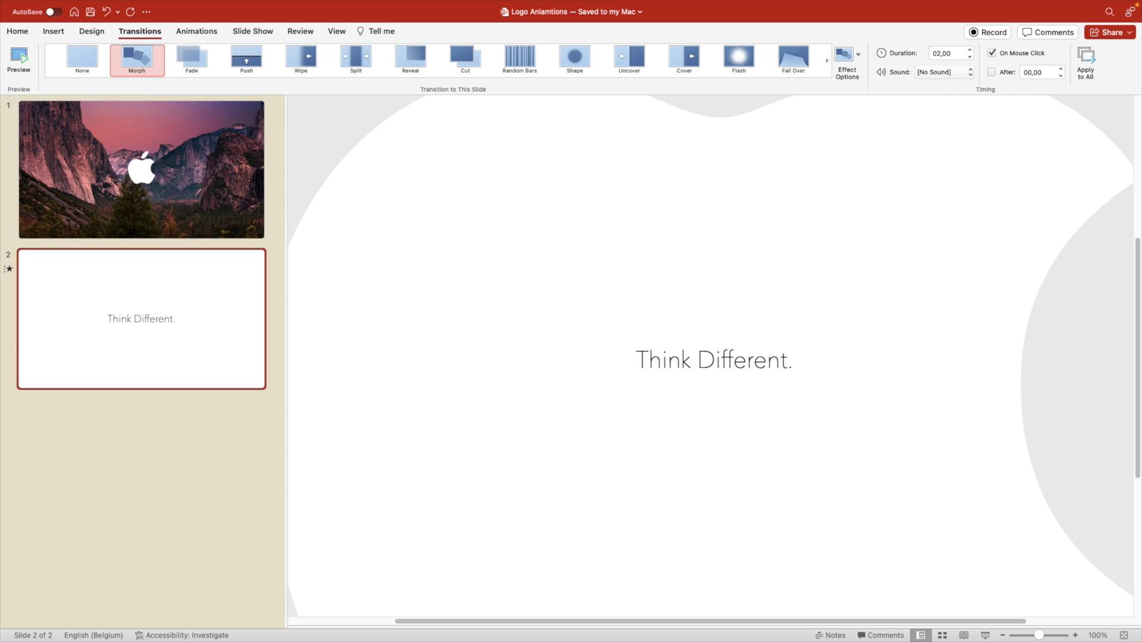
left_click(175, 460)
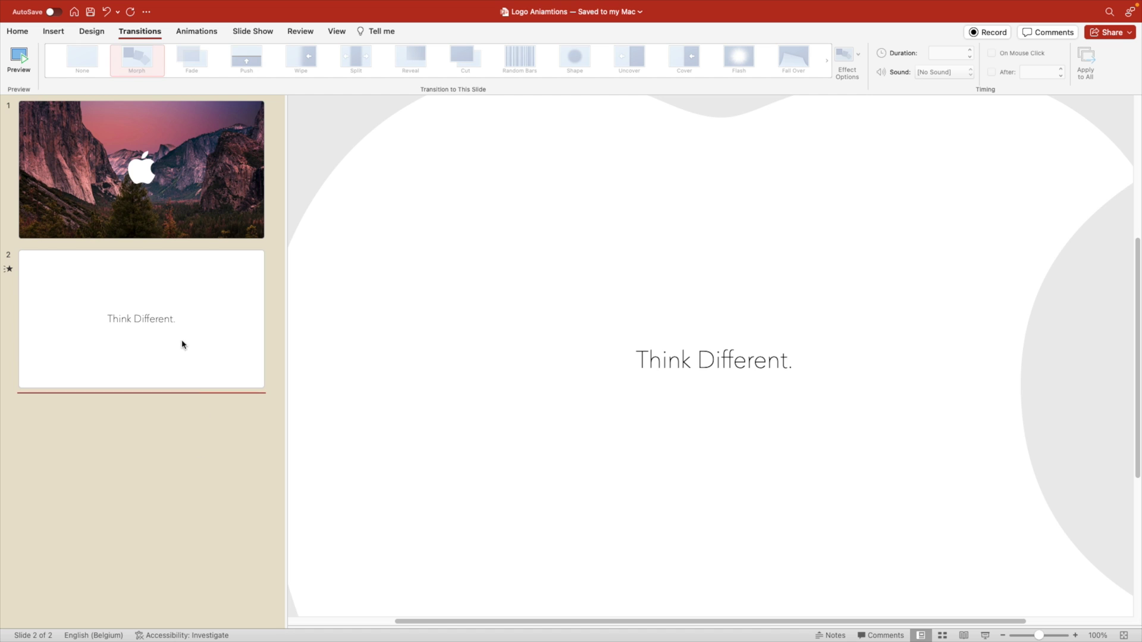
Step: Duplicate the Apple logo slide and move the copy after the 'Think Different.' slide
left_click(160, 214)
key("super+d")
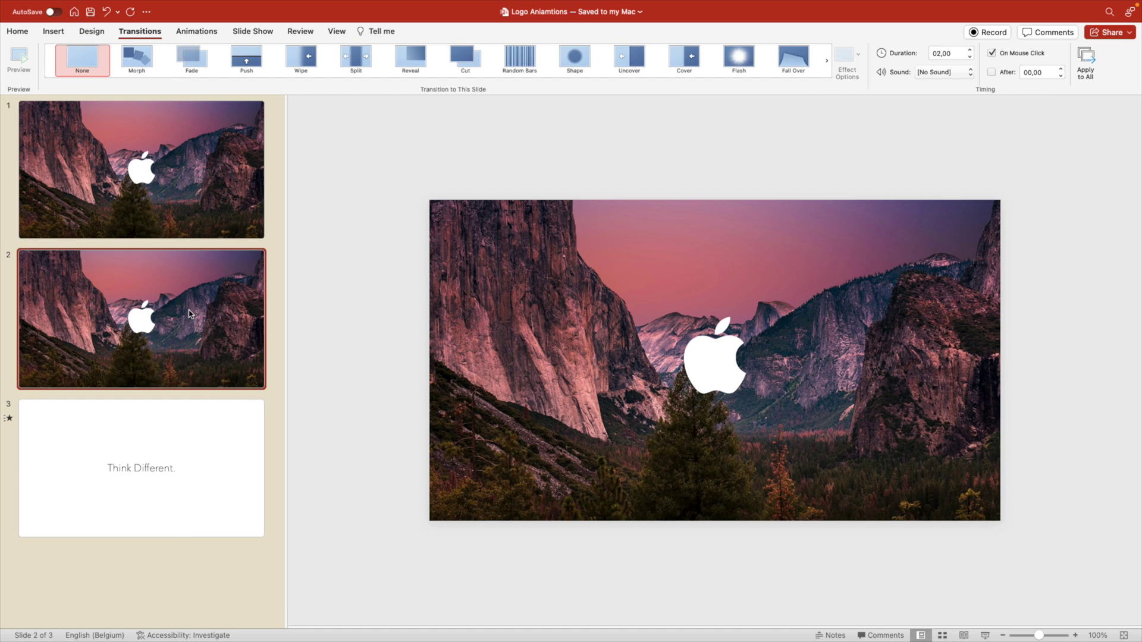
left_click_drag(191, 312, 185, 586)
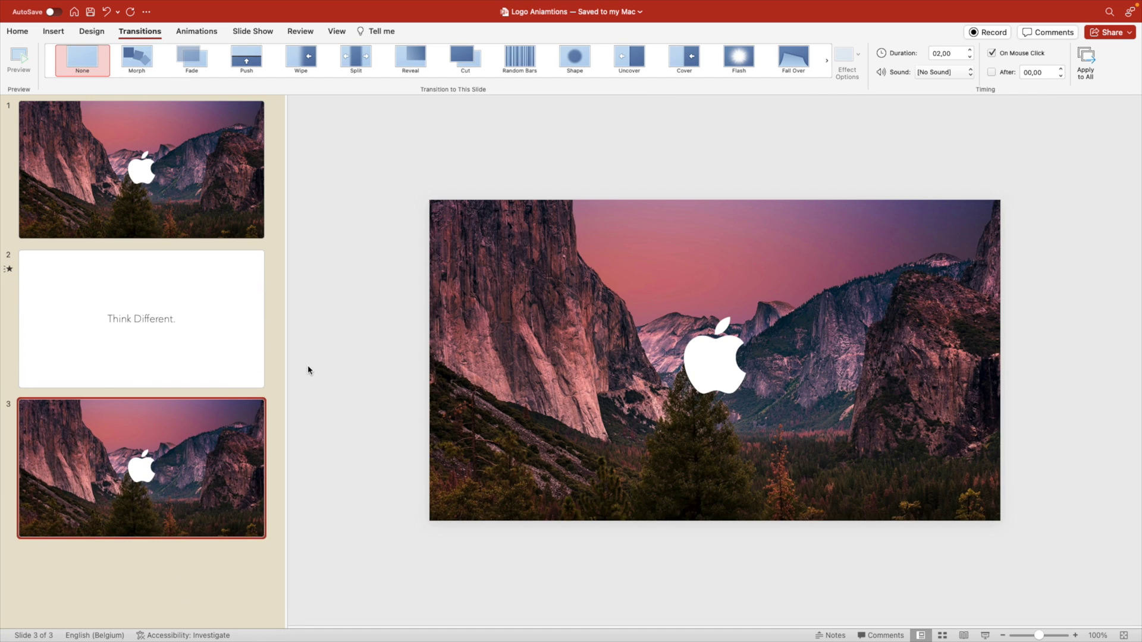
left_click_drag(288, 372, 205, 333)
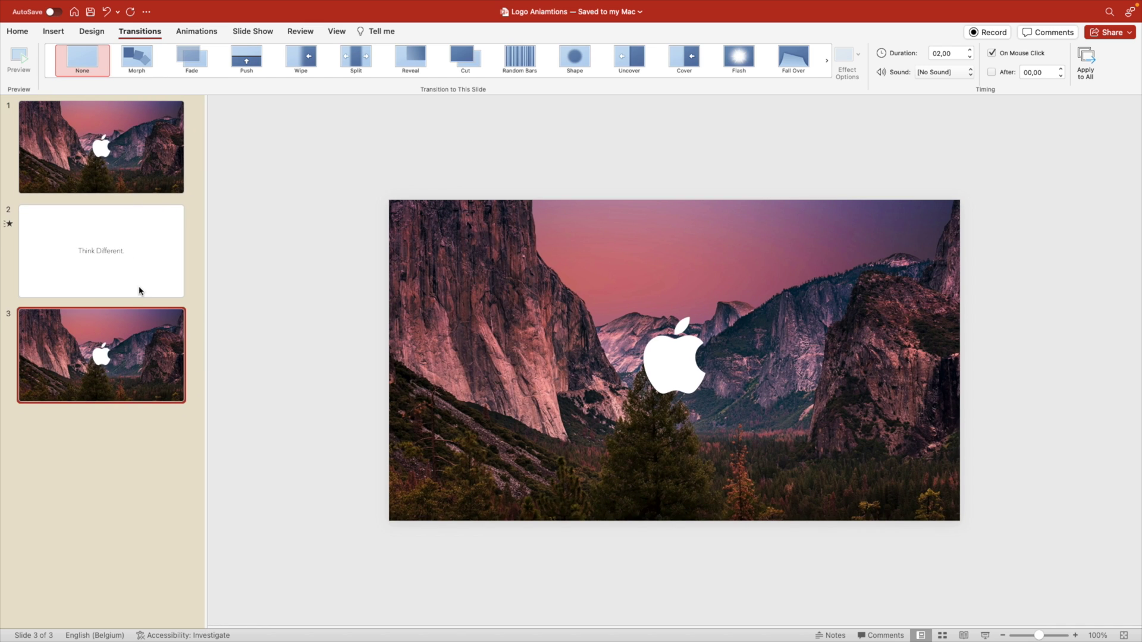
Step: Apply a Morph transition to the new slide 3
left_click(670, 357)
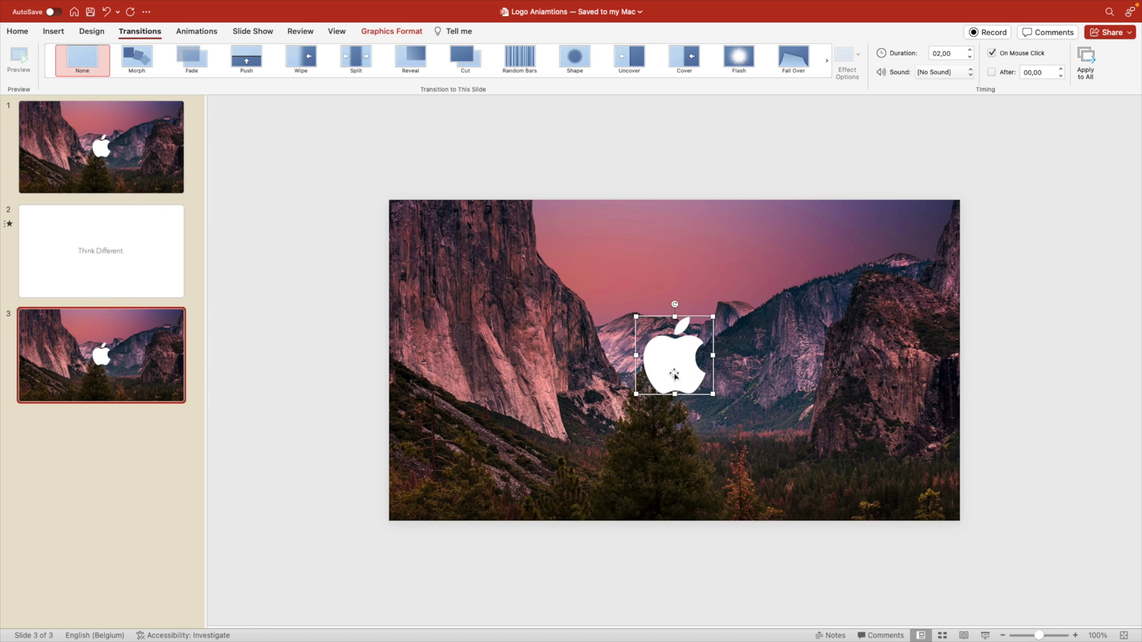
left_click(148, 289)
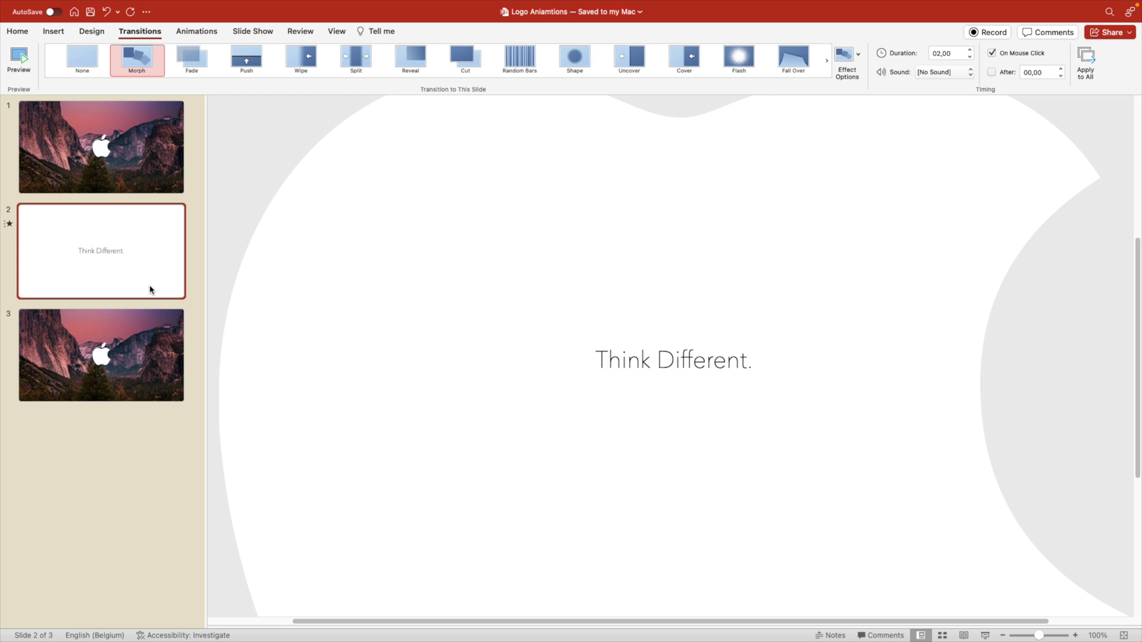
left_click(150, 315)
left_click(148, 67)
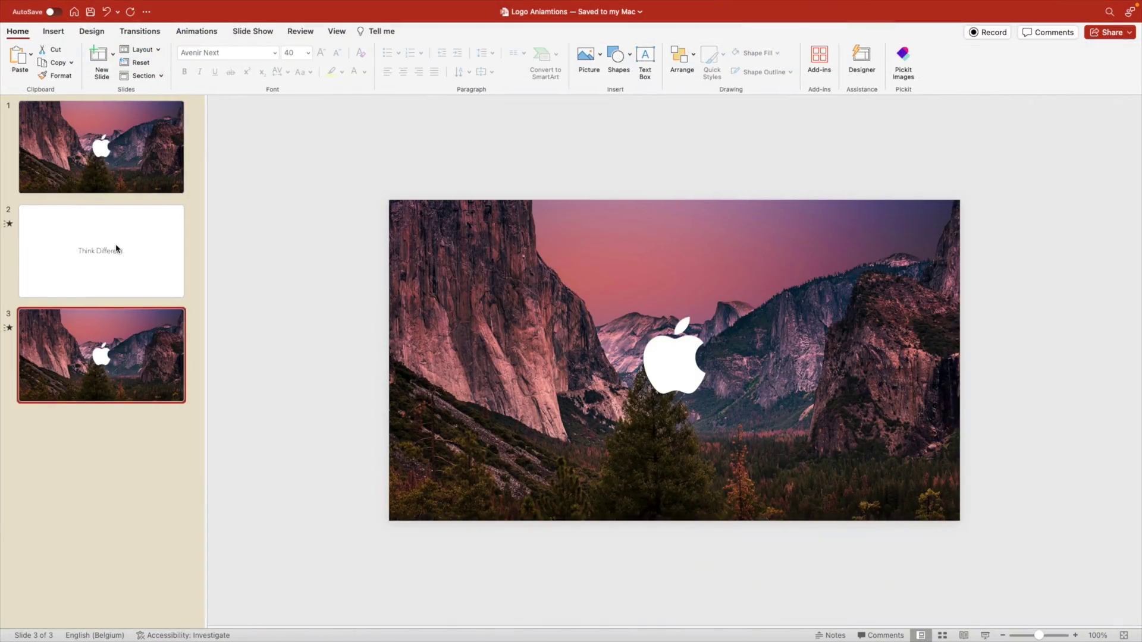
Step: Duplicate the first logo slide to the end and draw a rectangle covering the whole slide
left_click(103, 190)
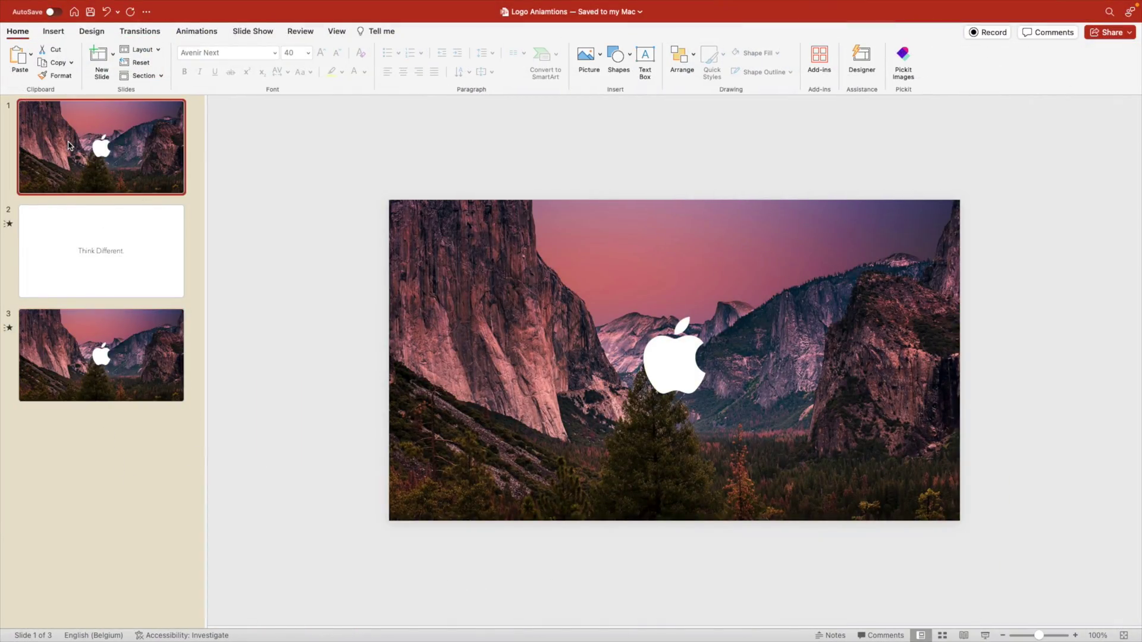
key("super+d")
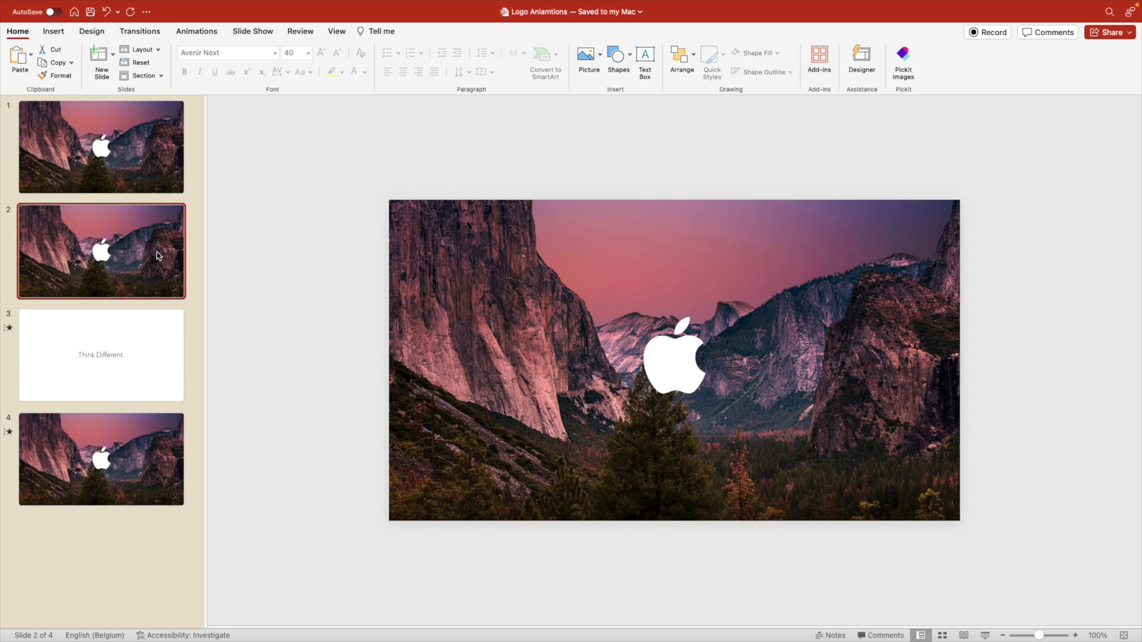
left_click_drag(101, 251, 101, 461)
left_click(617, 57)
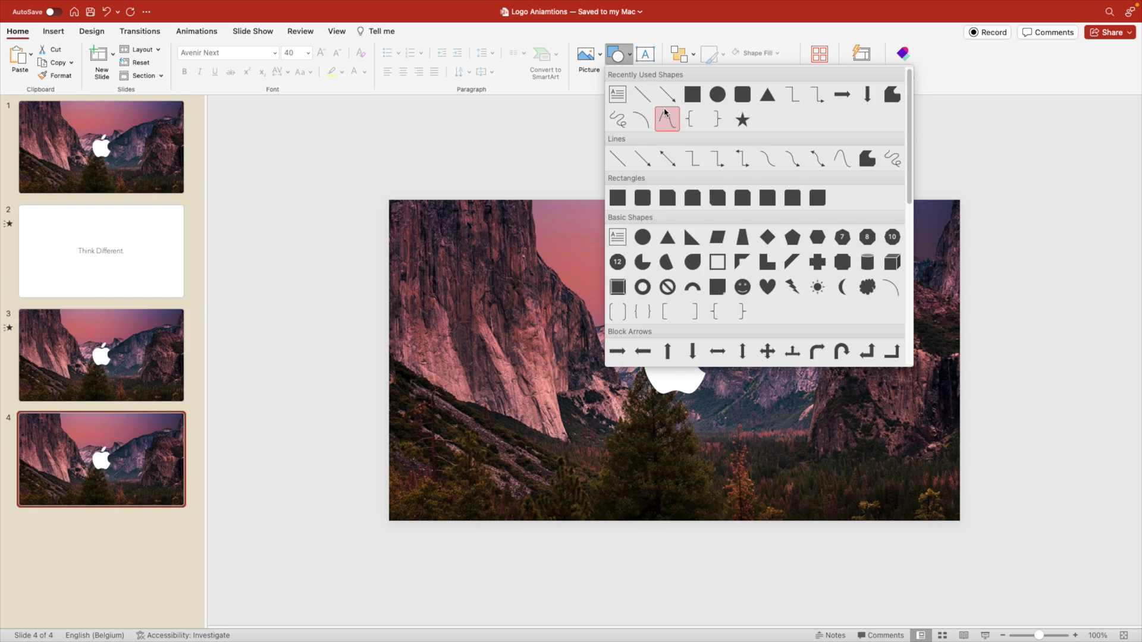
left_click(691, 94)
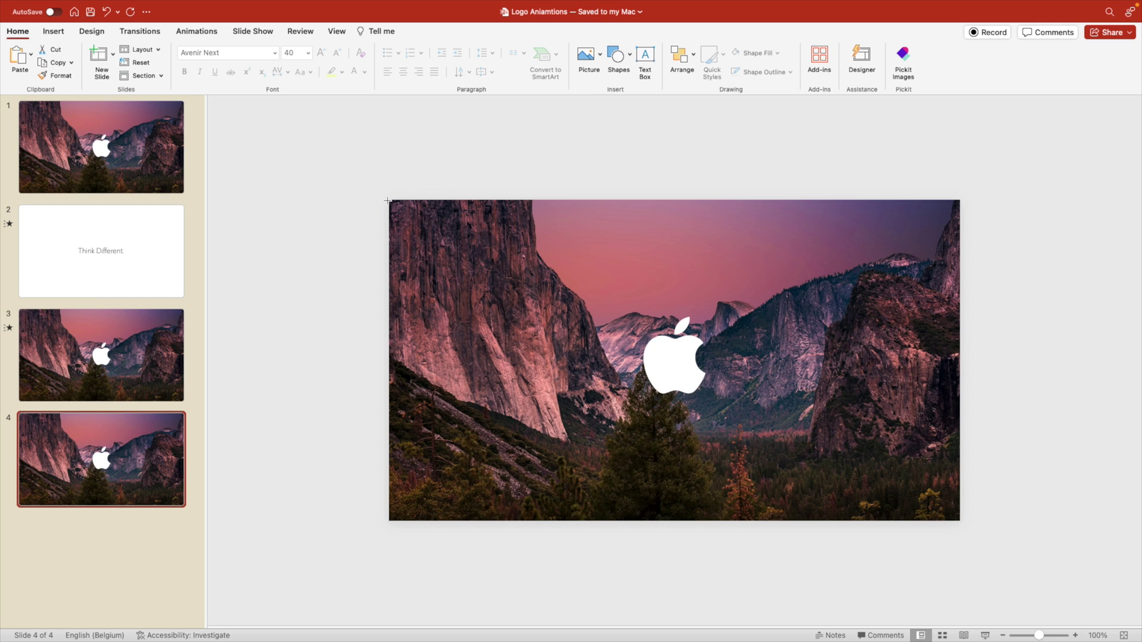
mouse_move(387, 200)
left_mouse_down()
mouse_move(483, 238)
mouse_move(966, 534)
mouse_move(960, 521)
left_mouse_up()
left_click(354, 53)
Step: Fill the slide-sized rectangle orange
left_click(353, 54)
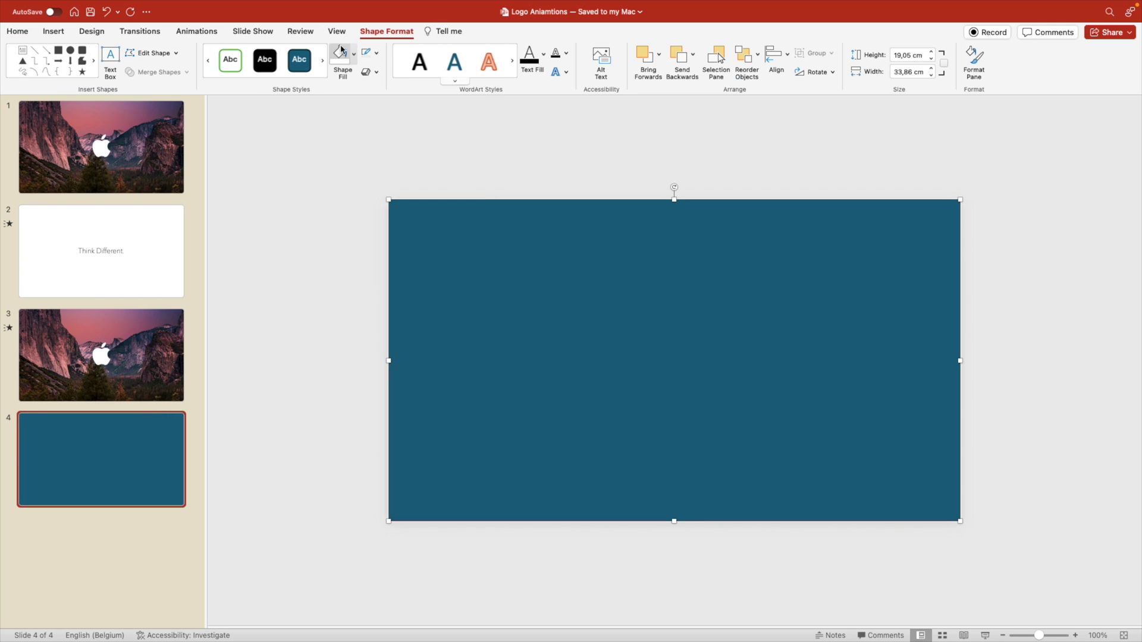
left_click(345, 57)
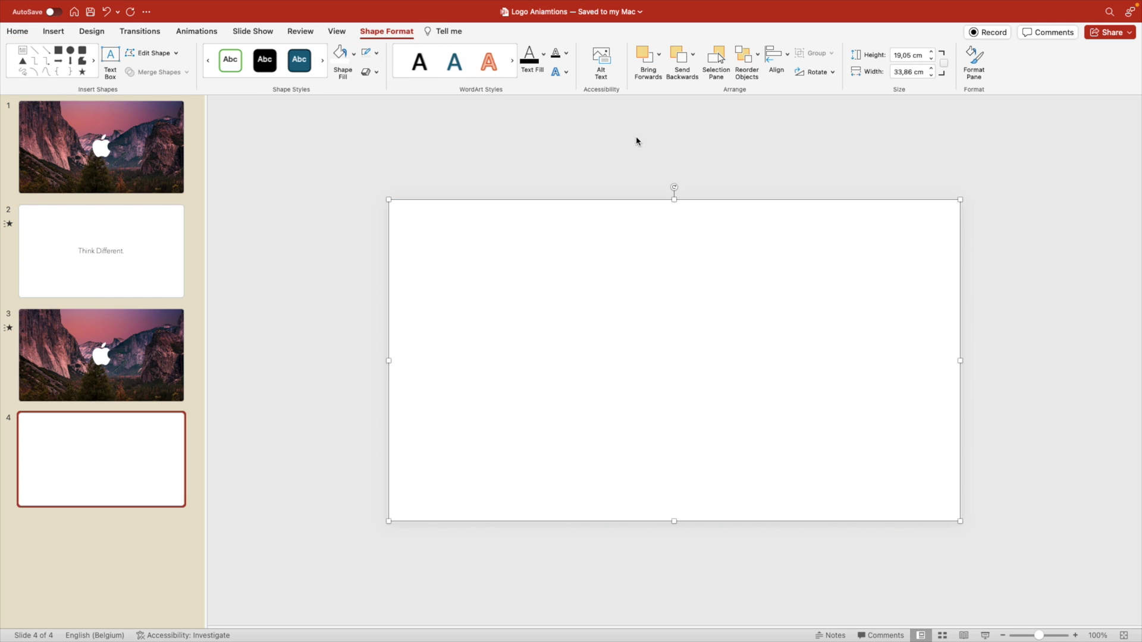
left_click(354, 53)
left_click(394, 111)
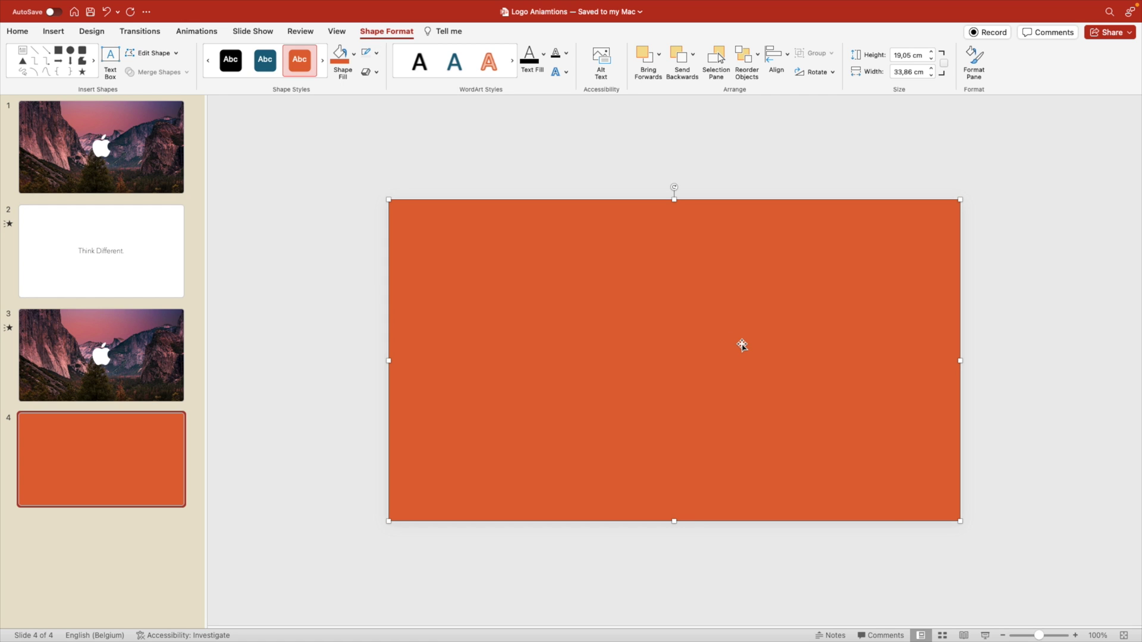
Step: Send the orange rectangle backwards so it sits behind the white Apple logo
right_click(739, 321)
mouse_move(874, 401)
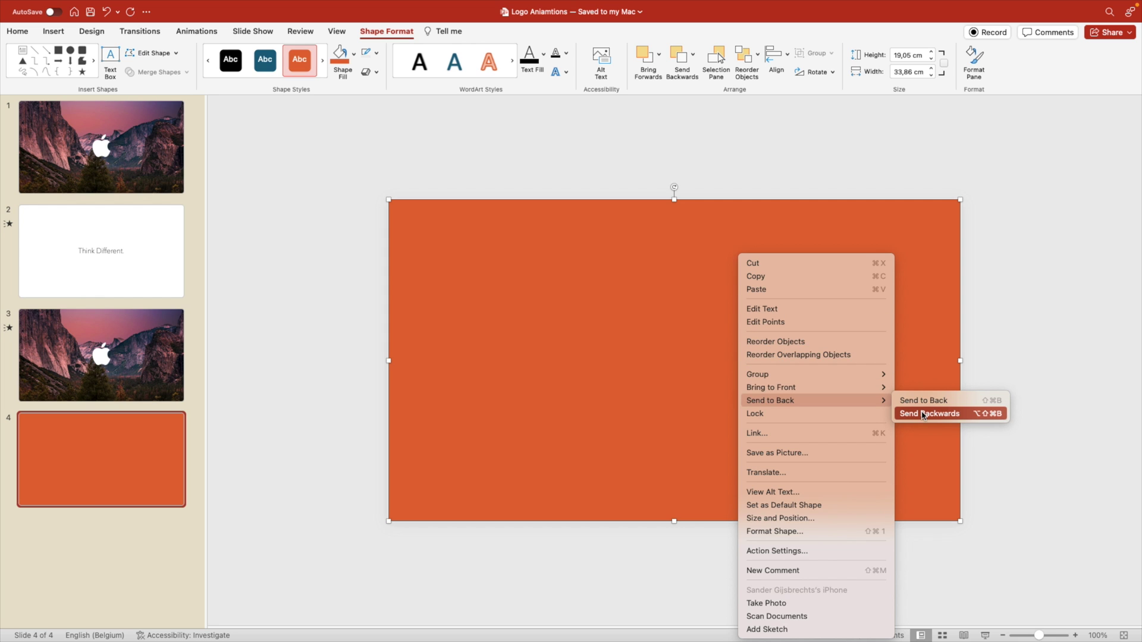
left_click(924, 415)
left_click(1045, 379)
left_click_drag(879, 266, 884, 359)
key("super+z")
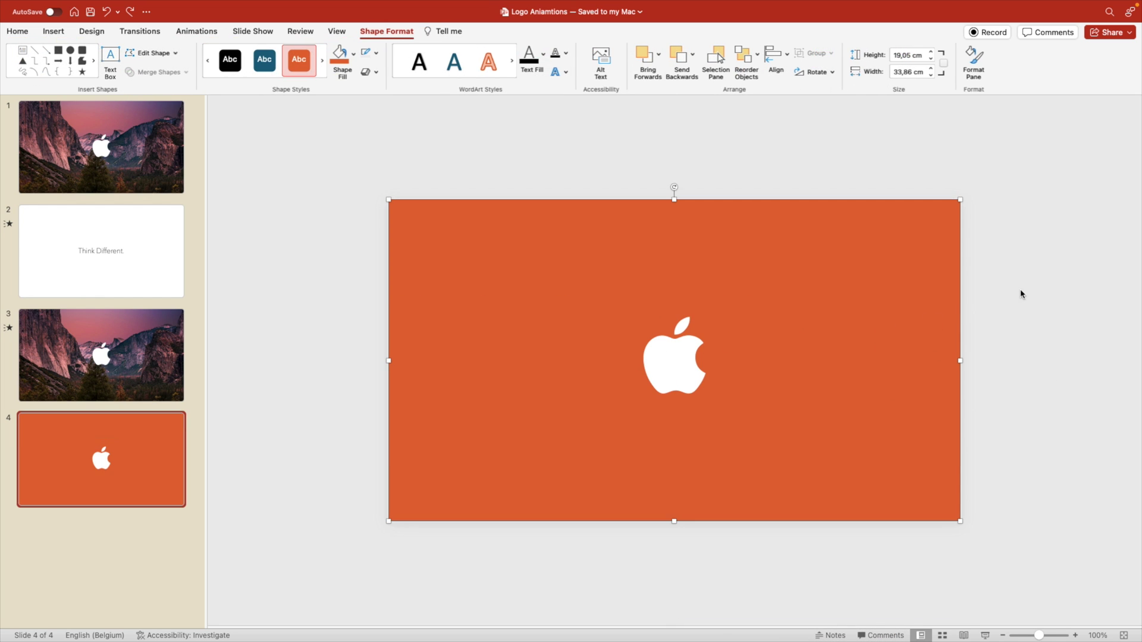
Step: Convert the Apple logo graphic on slide 4 into an editable shape
left_click(1011, 293)
left_click(689, 357)
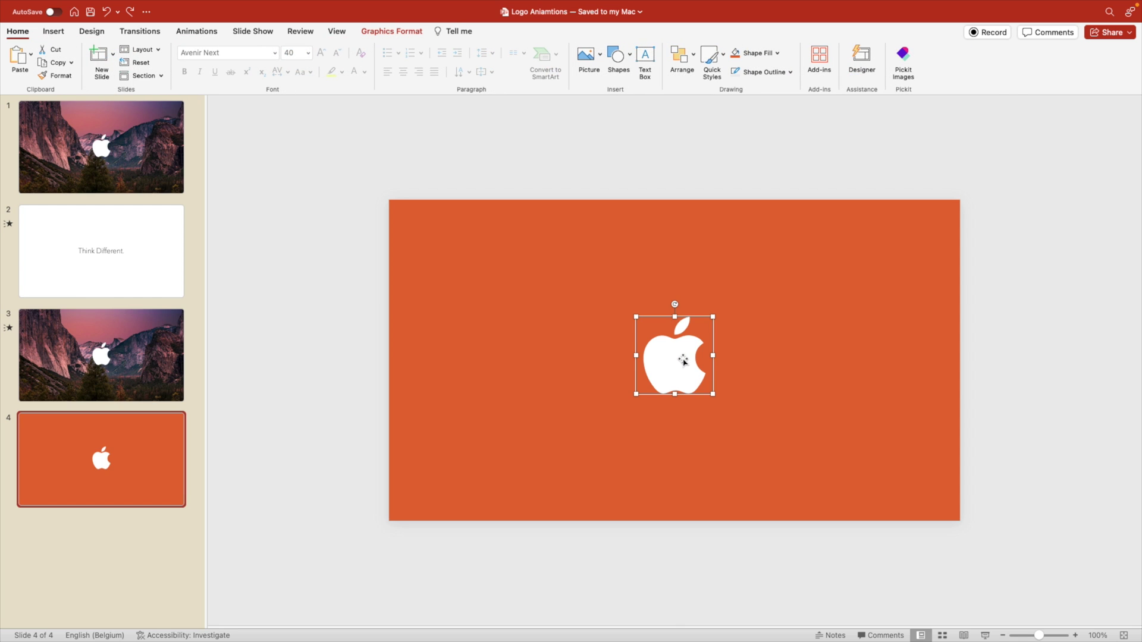
left_click(393, 31)
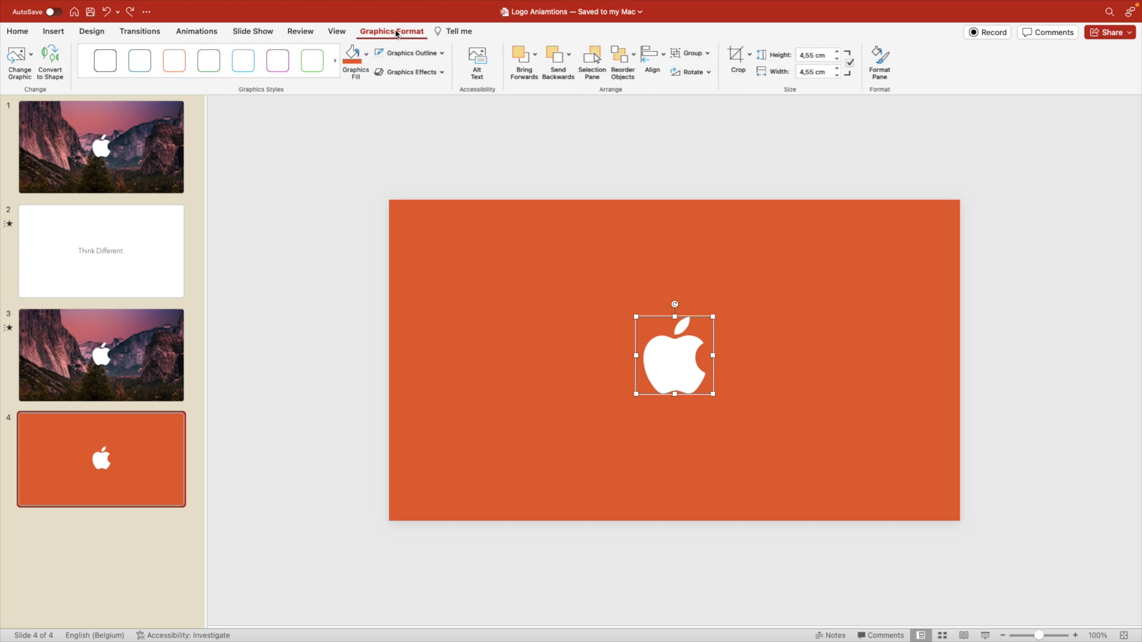
left_click(50, 53)
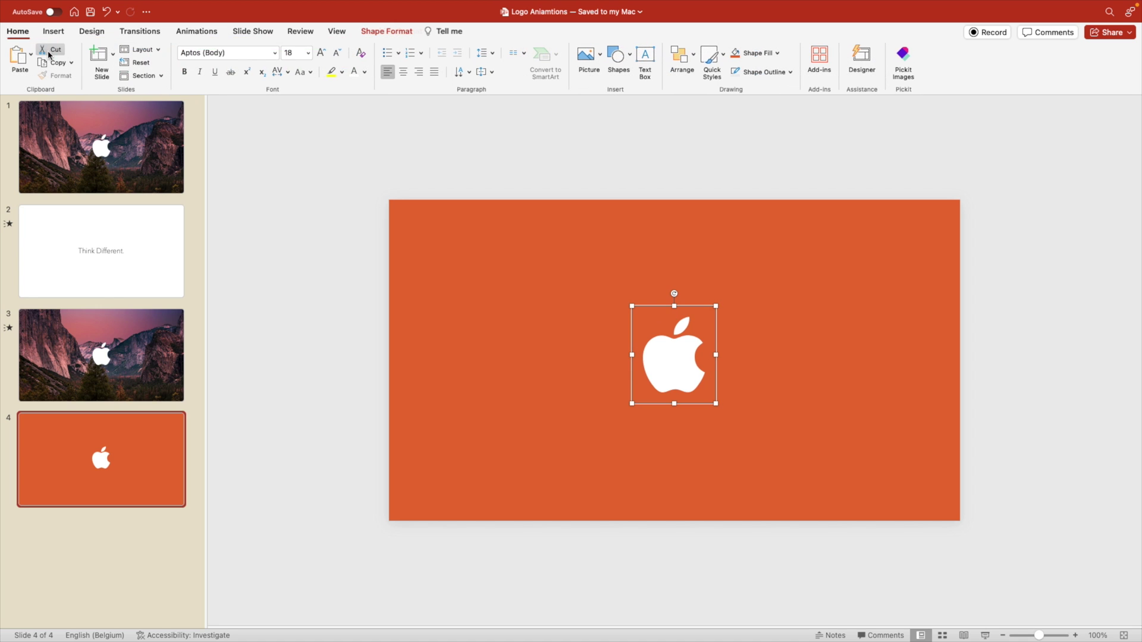
left_click(751, 149)
Step: Ungroup the apple shape into separate leaf and body pieces
left_click(690, 331)
left_click(683, 324)
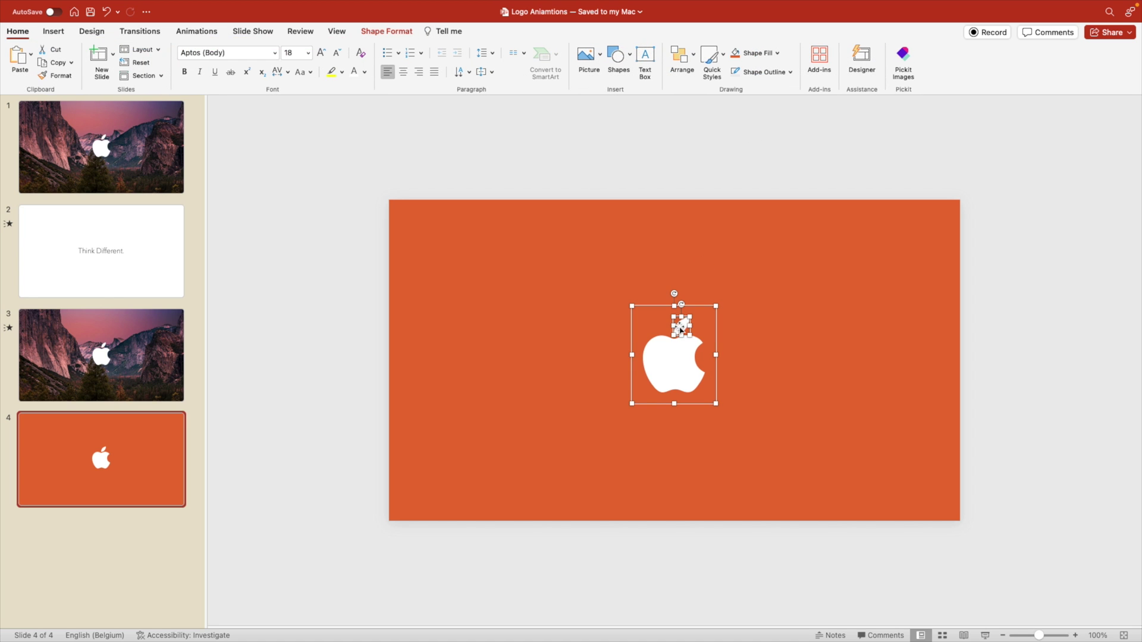
left_click(679, 373, "shift")
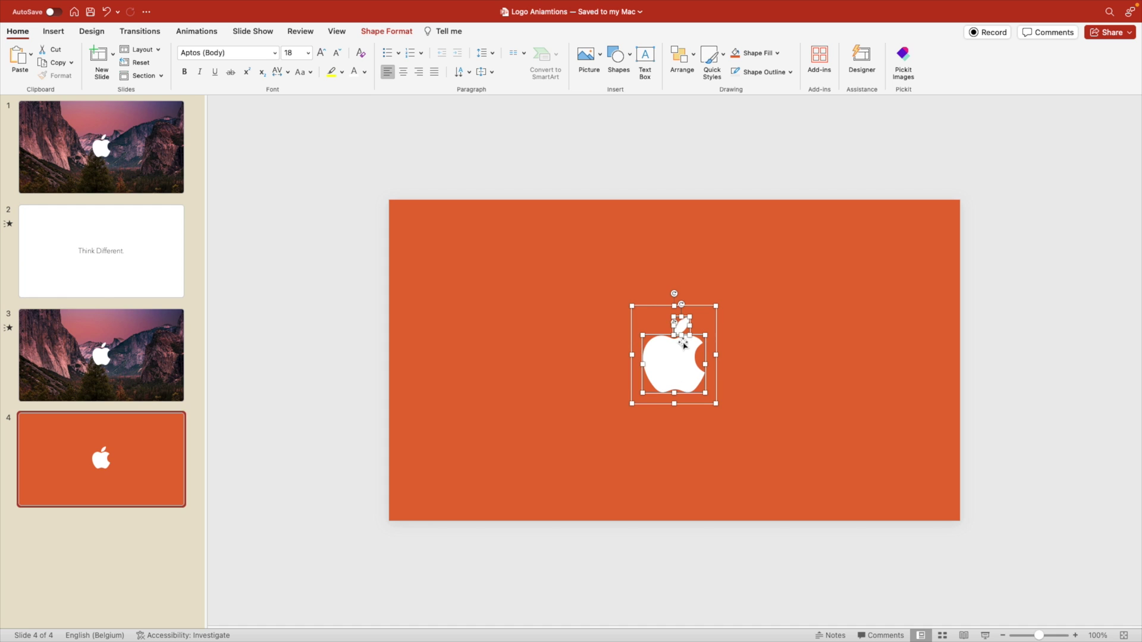
scroll(665, 357, "up", 3)
right_click(664, 359)
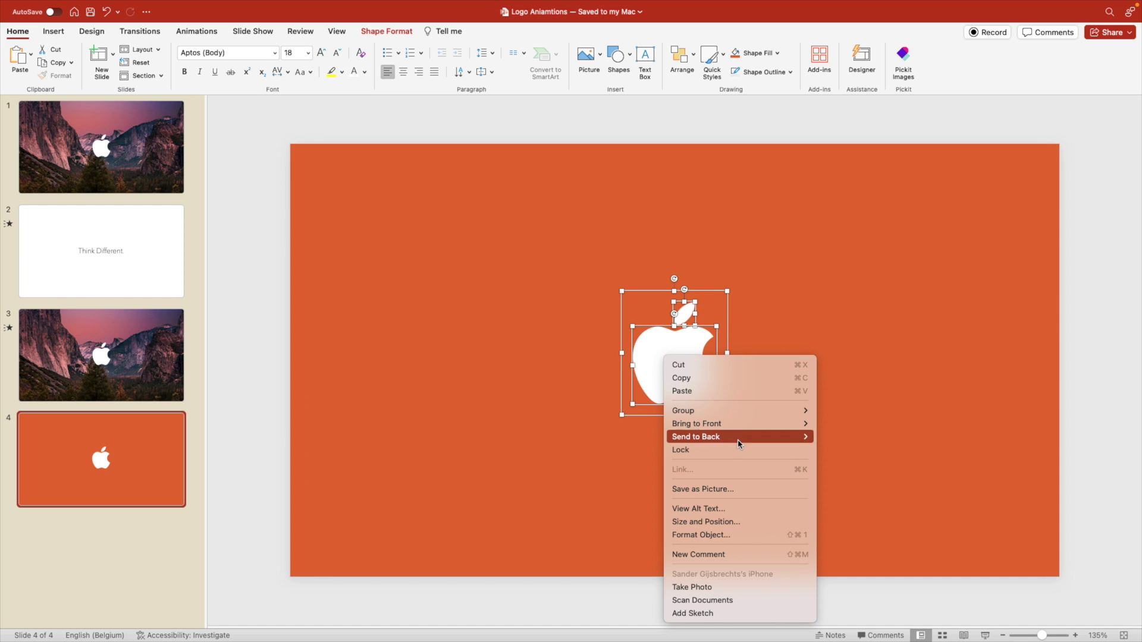
mouse_move(754, 410)
left_click(838, 443)
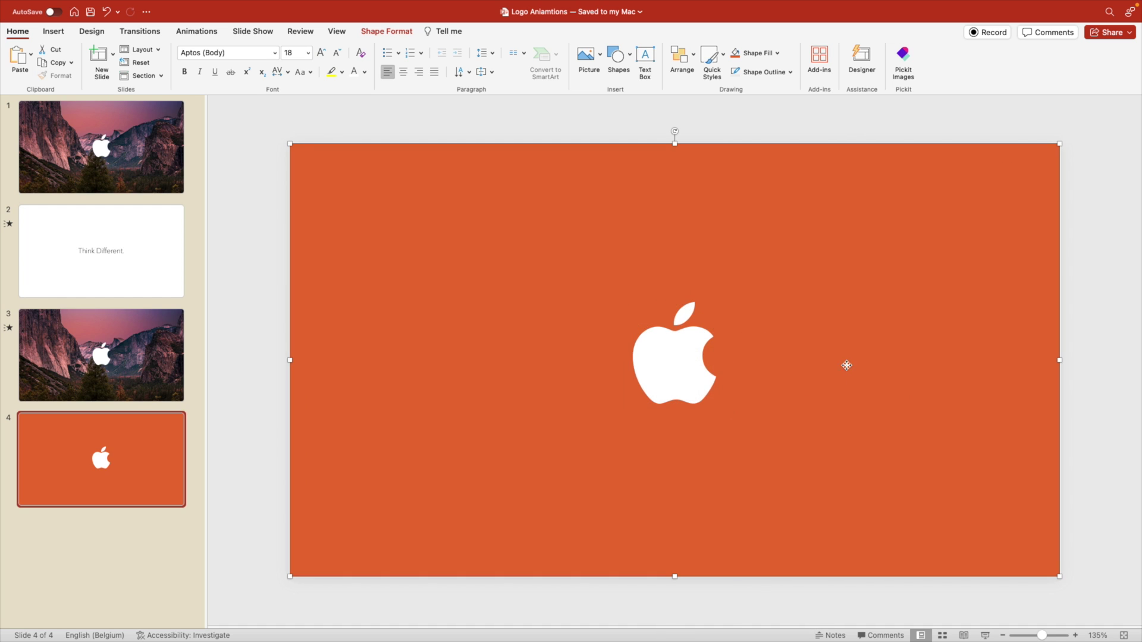
left_click_drag(684, 313, 726, 265)
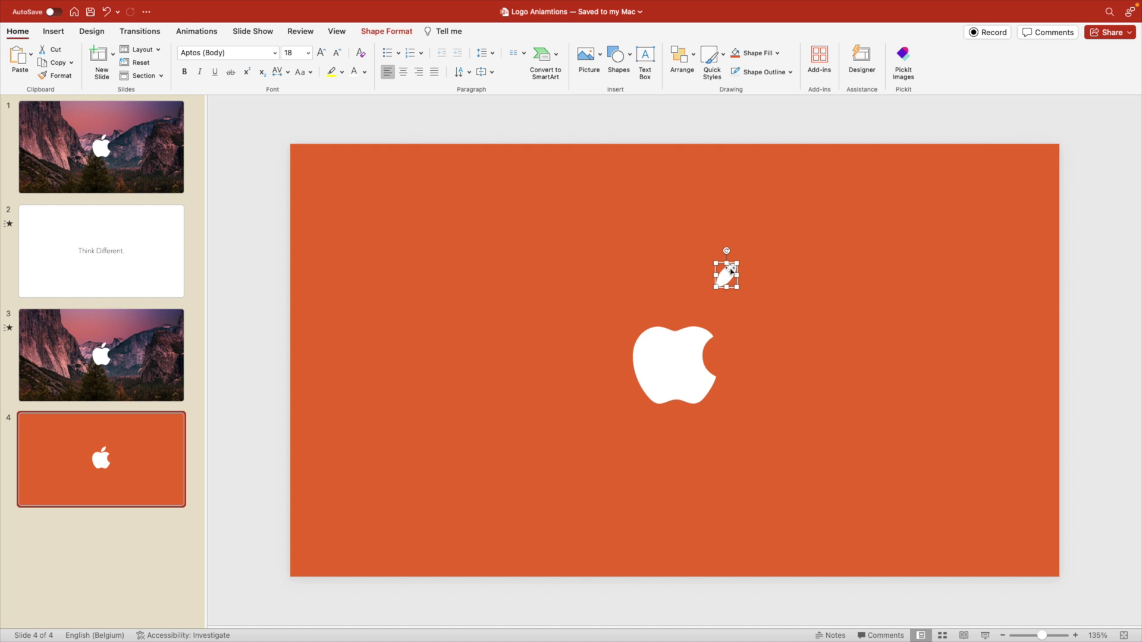
key("super+z")
left_click(668, 370, "shift")
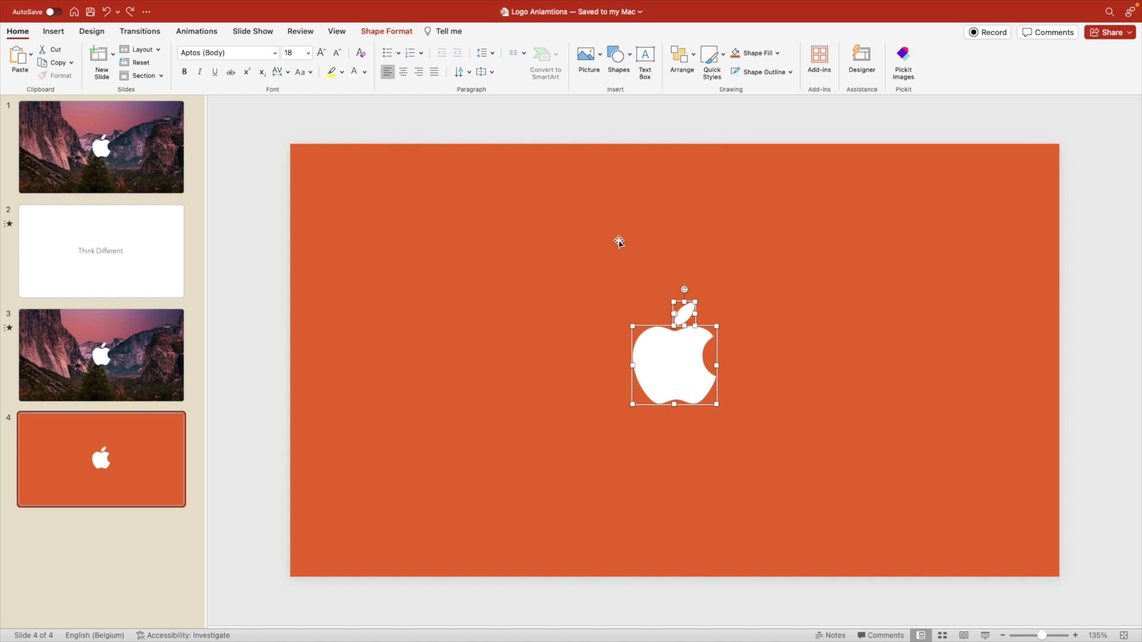
Step: Select the leaf and body together and Union them into one shape
left_click_drag(553, 134, 800, 472)
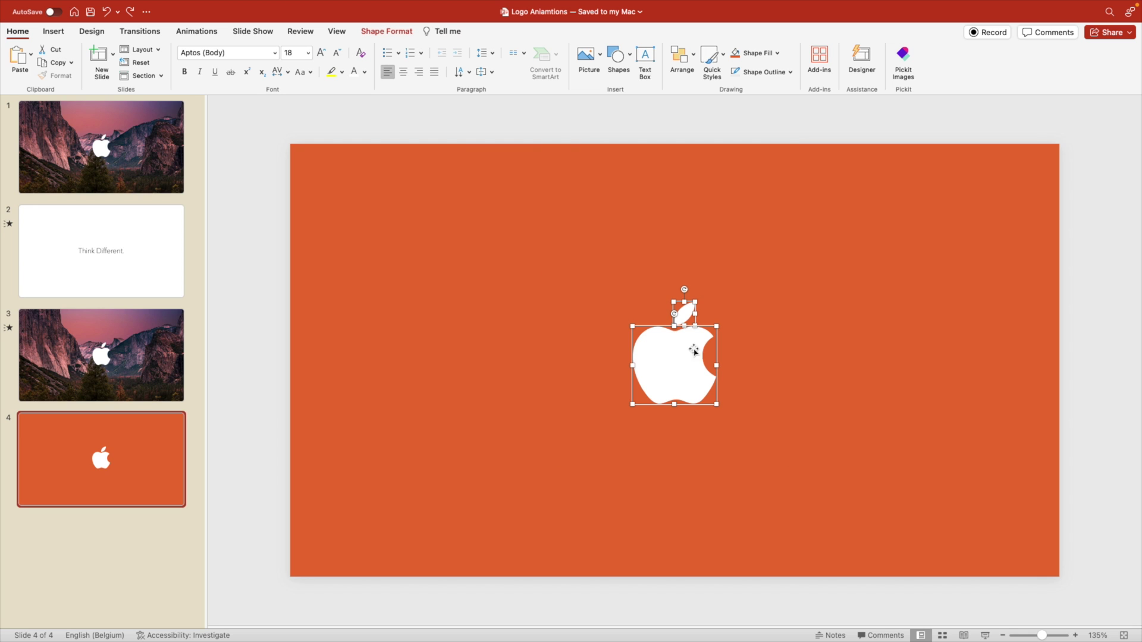
left_click(387, 31)
left_click(157, 72)
left_click(159, 88)
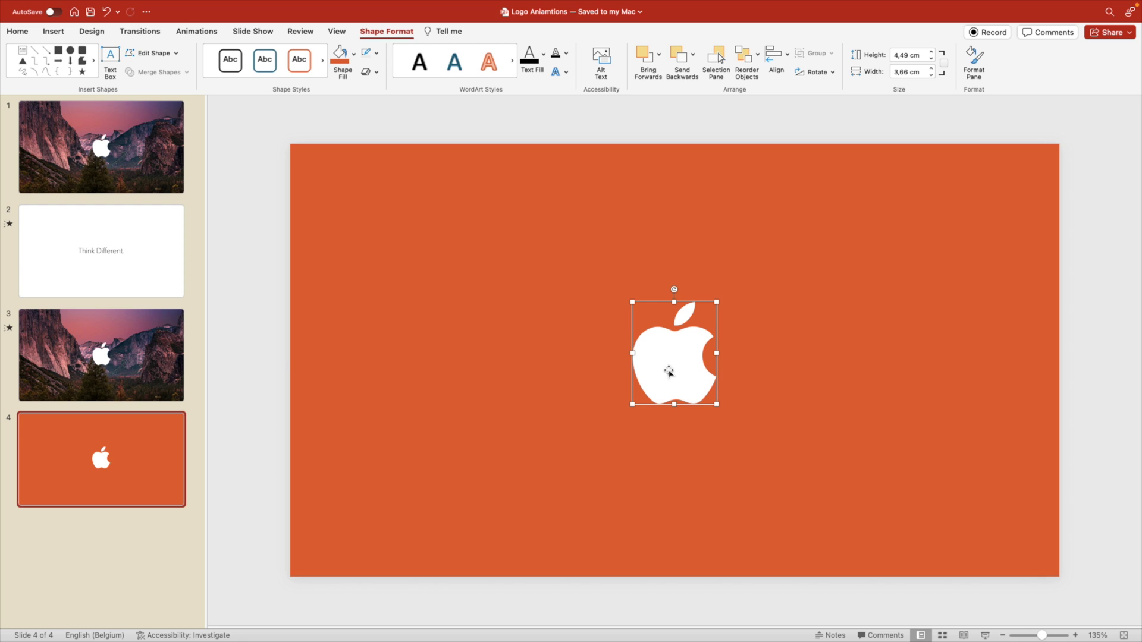
mouse_move(668, 372)
left_mouse_down()
mouse_move(730, 366)
mouse_move(682, 377)
mouse_move(681, 364)
left_mouse_up()
key("super+z")
Step: Nudge the apple up, then subtract it from the covering rectangle to cut an apple-shaped hole
scroll(719, 383, "down", 3)
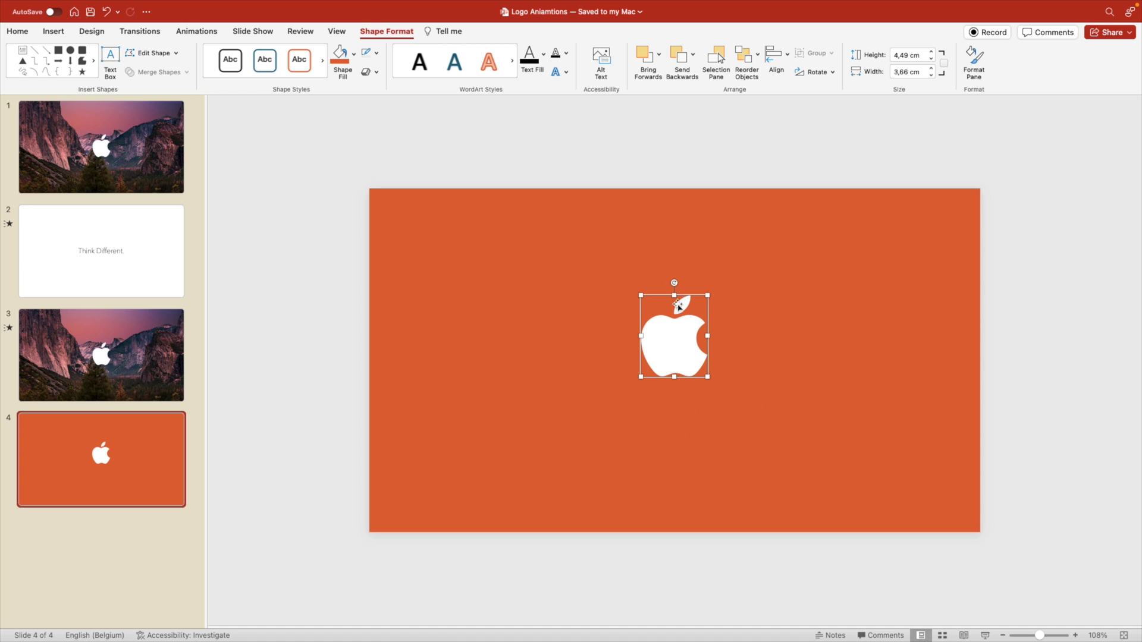
left_click_drag(690, 364, 690, 360)
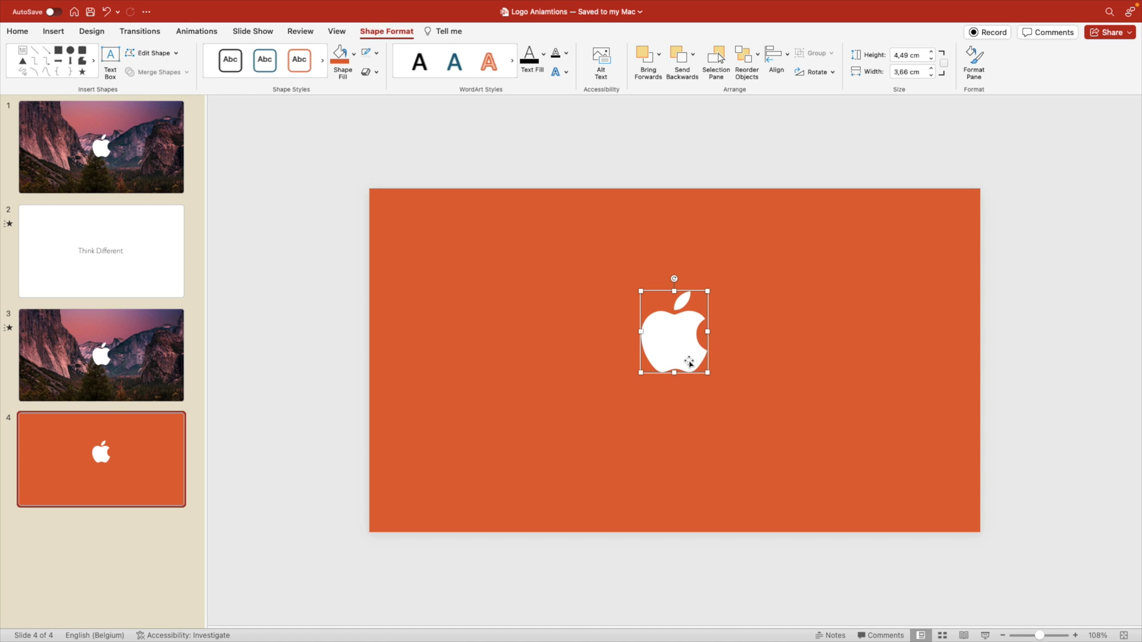
left_click(702, 169)
left_click(796, 262)
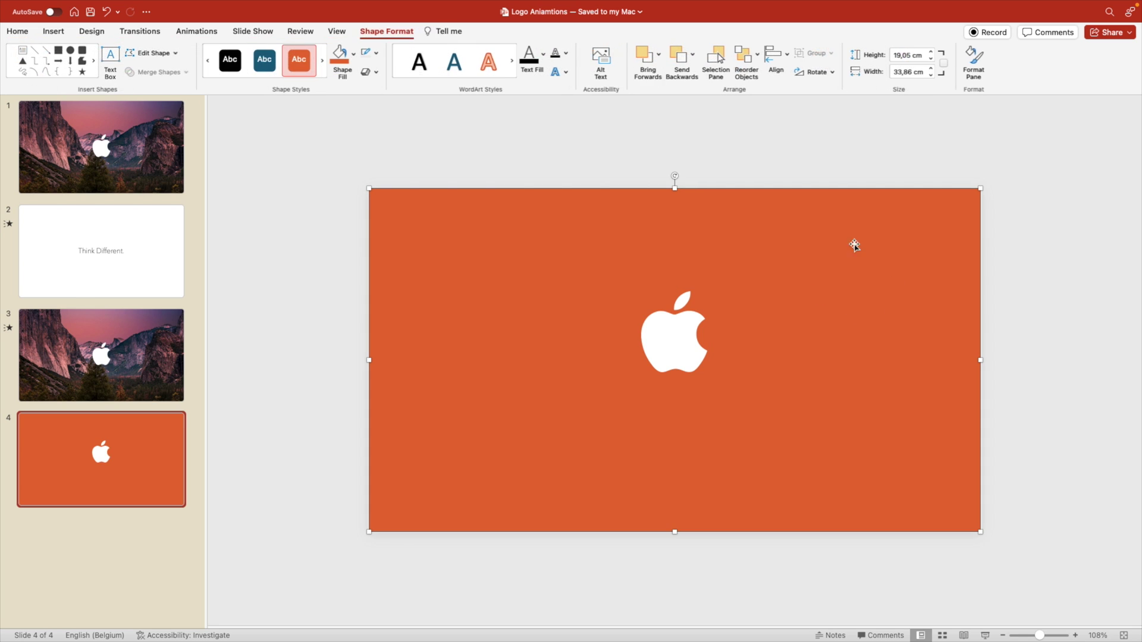
left_click(676, 349, "shift")
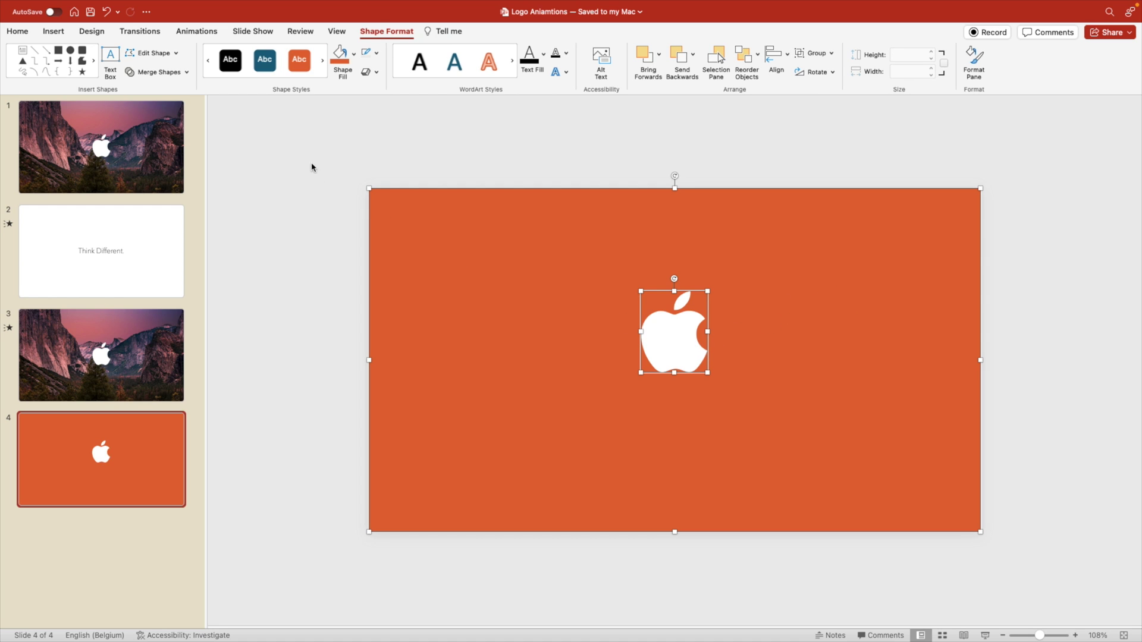
left_click(183, 73)
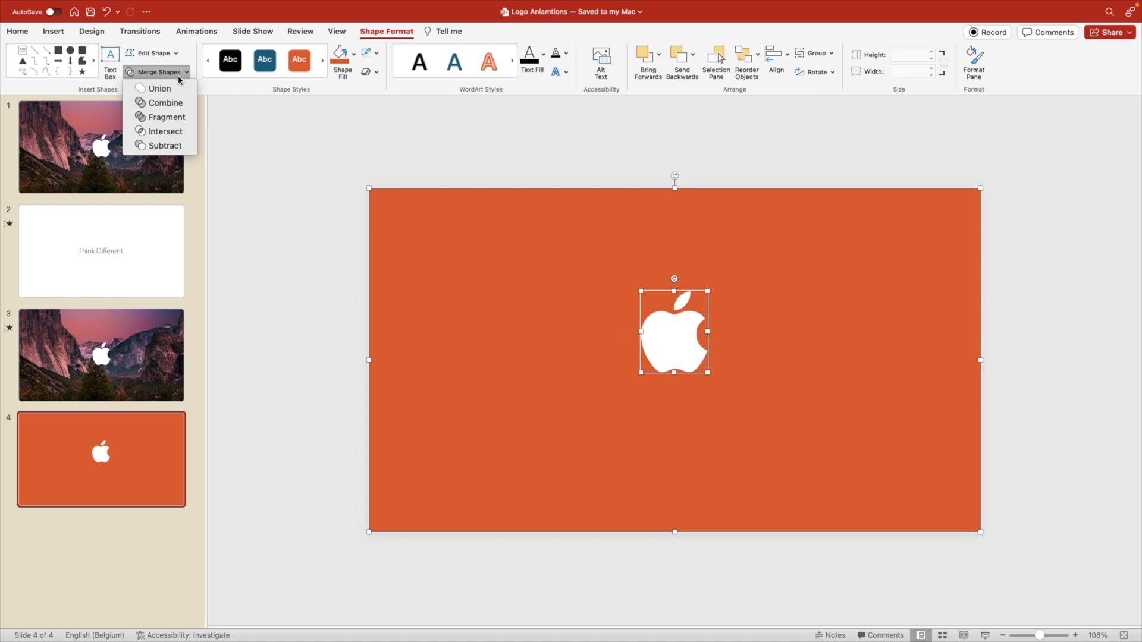
left_click(149, 146)
Step: Fill the cutout rectangle white
left_click_drag(804, 389, 506, 425)
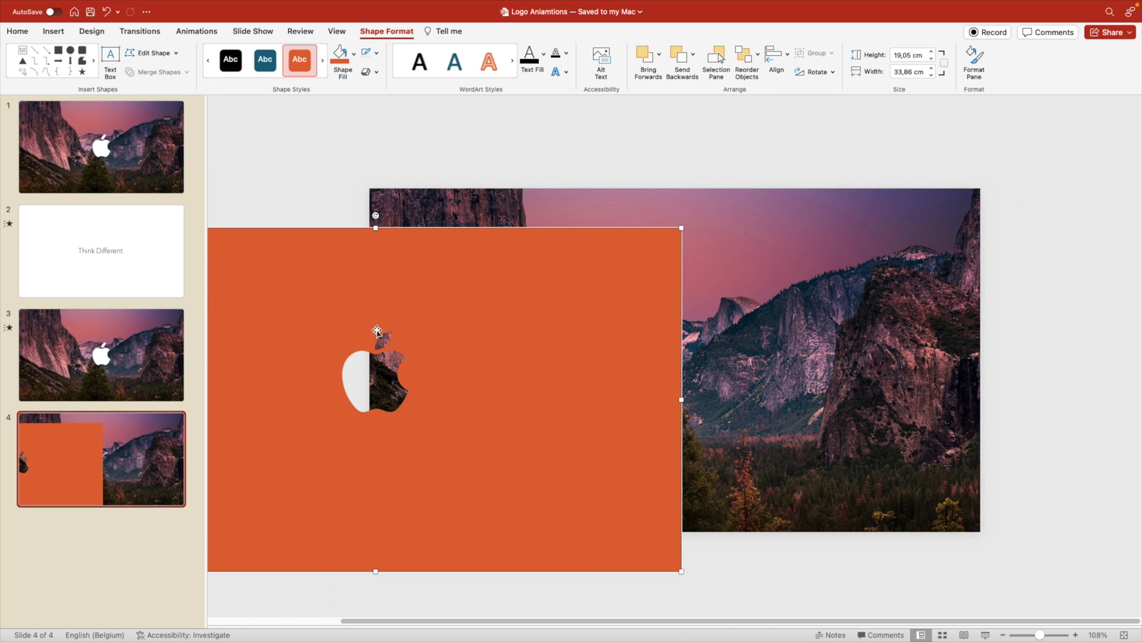
key("super+z")
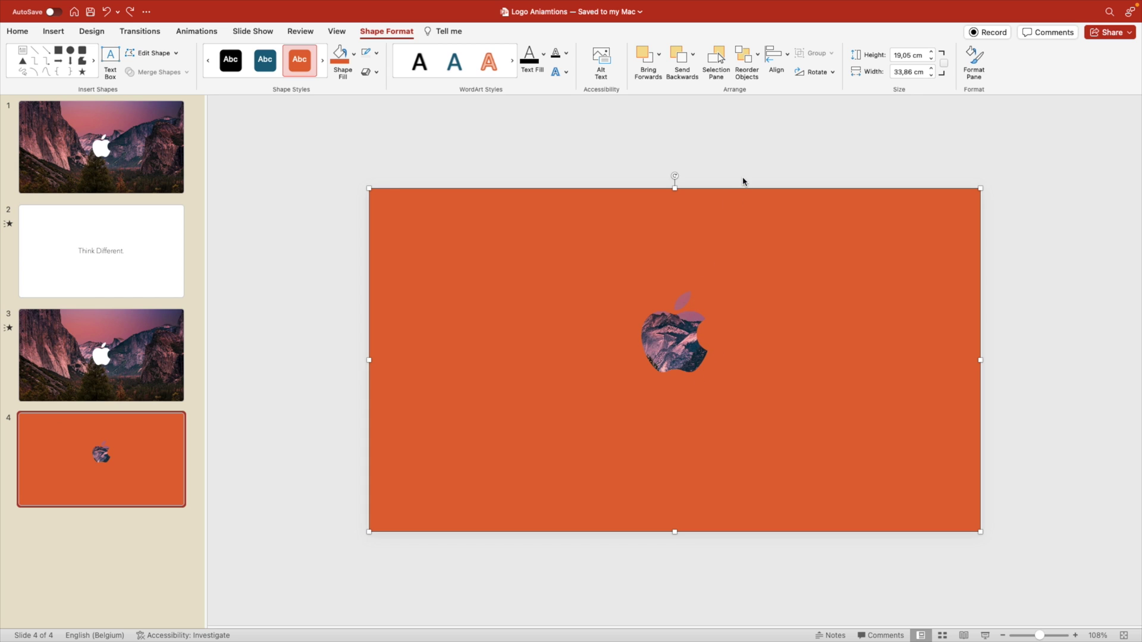
left_click(354, 55)
left_click(339, 111)
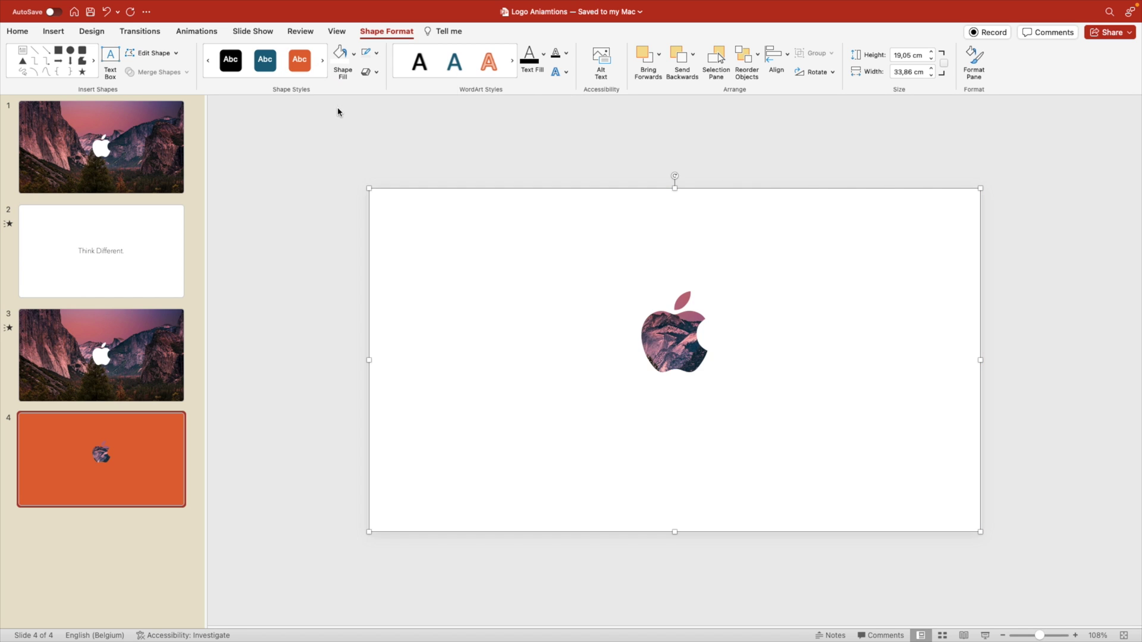
Step: Copy the 'Think Different.' text box from slide 2 and place it below the apple on slide 4
left_click(135, 257)
left_click(676, 365)
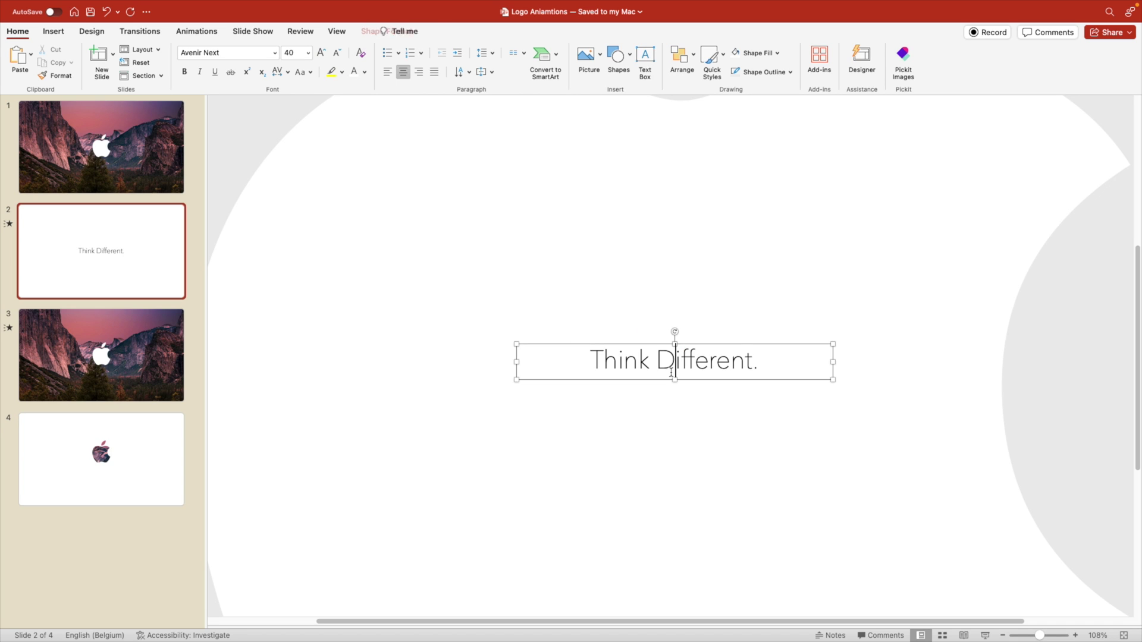
key("super+c")
left_click(178, 473)
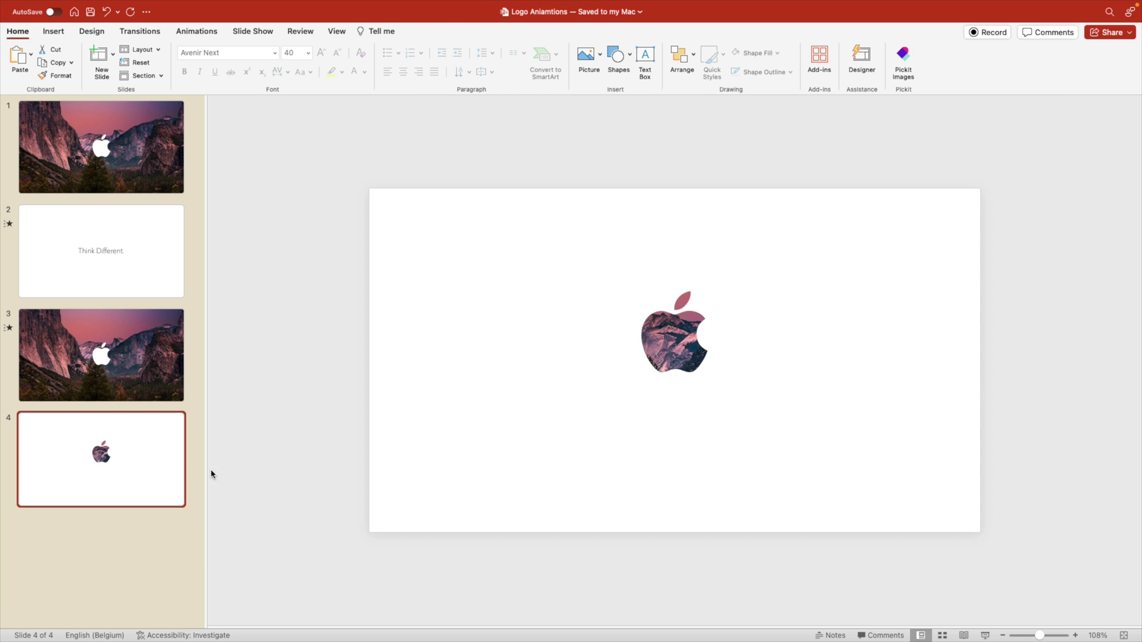
key("super+v")
left_click_drag(704, 386, 705, 428)
left_click(136, 461)
Step: Duplicate slide 4 as slide 5 and delete its 'Think Different.' text
right_click(123, 450)
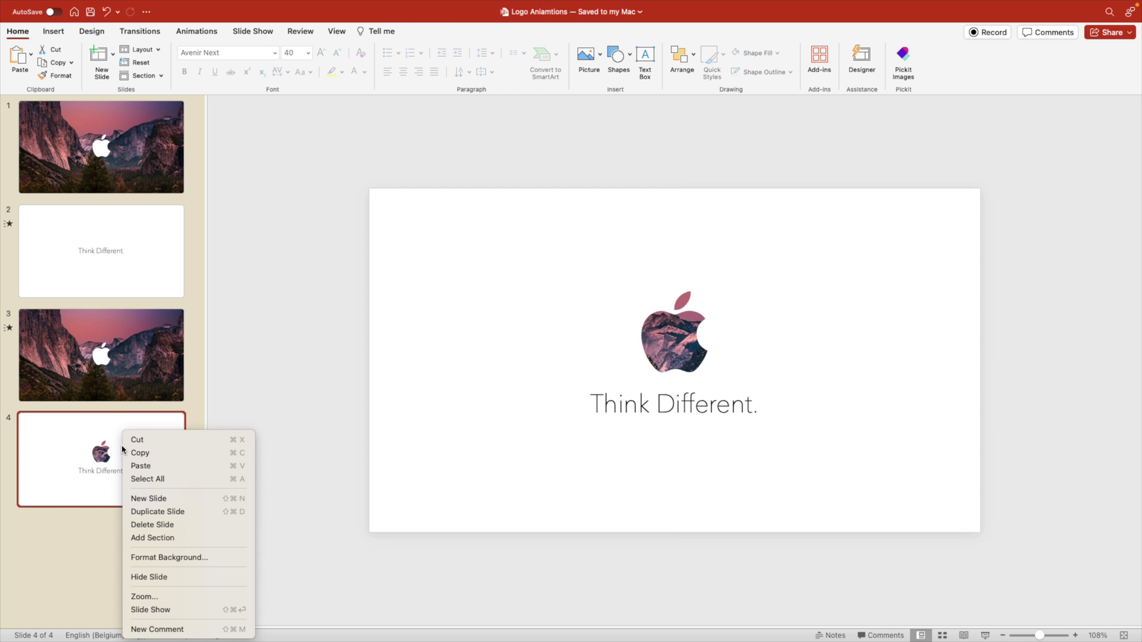
left_click(160, 511)
left_click(637, 404)
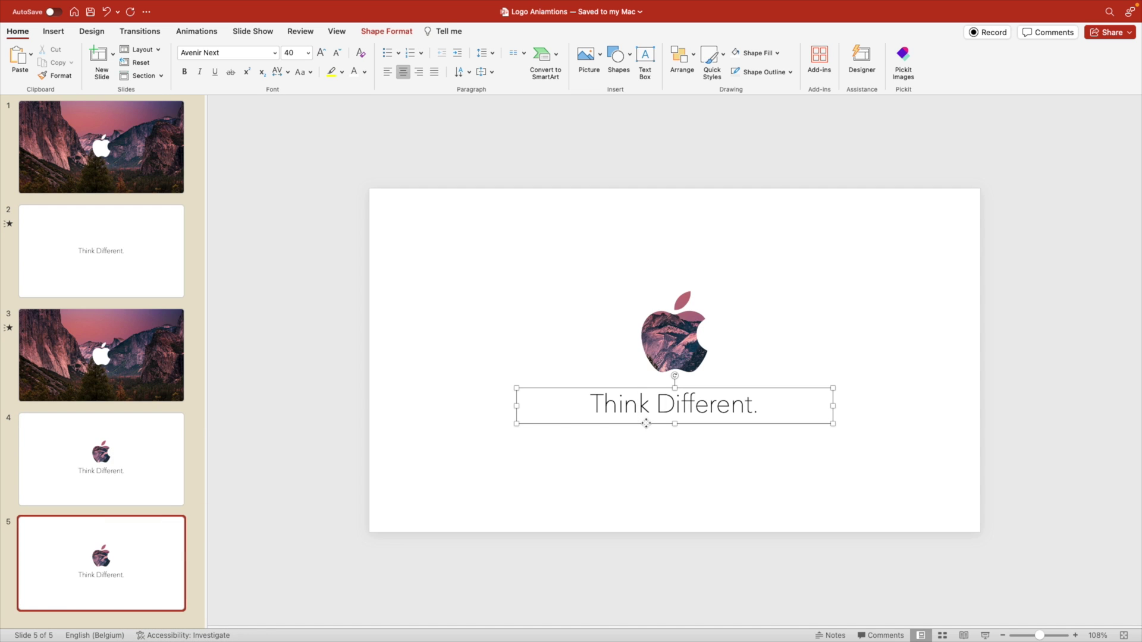
key("Delete")
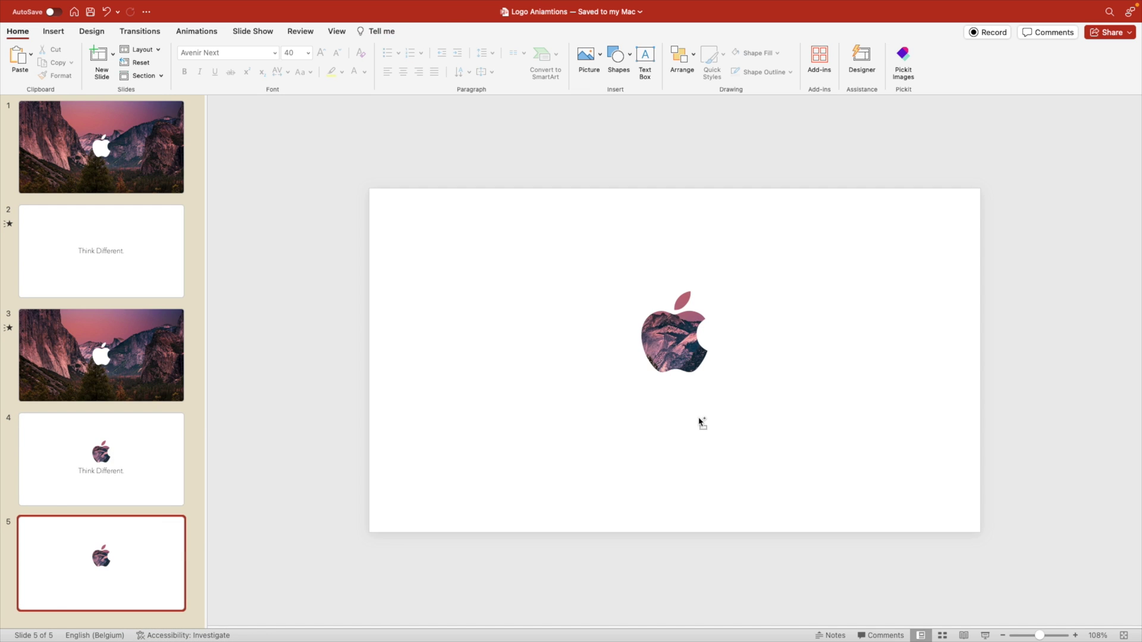
Step: Enlarge the small picture on slide 5 until it covers the whole slide
scroll(702, 422, "down", 5)
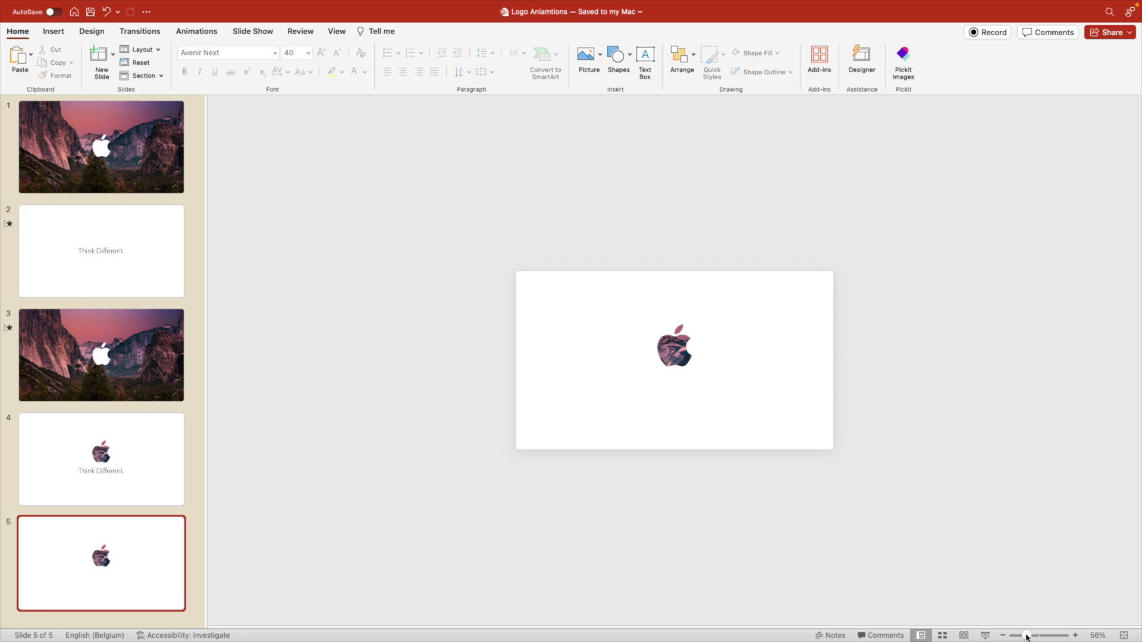
left_click_drag(1027, 637, 1010, 638)
left_click(675, 361)
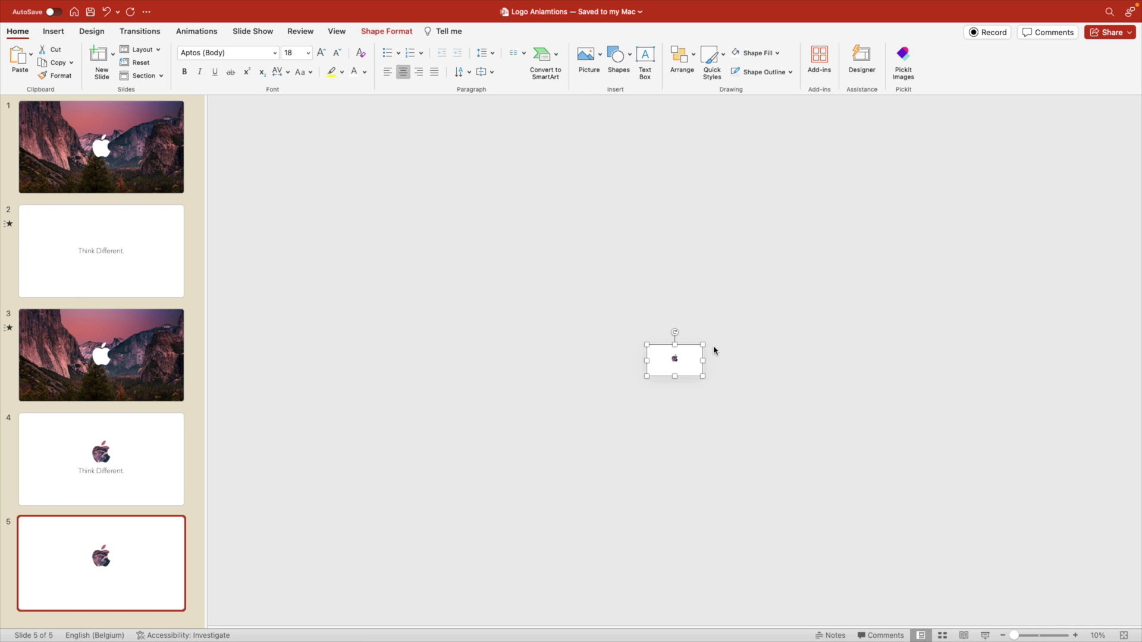
left_click_drag(703, 343, 1007, 132)
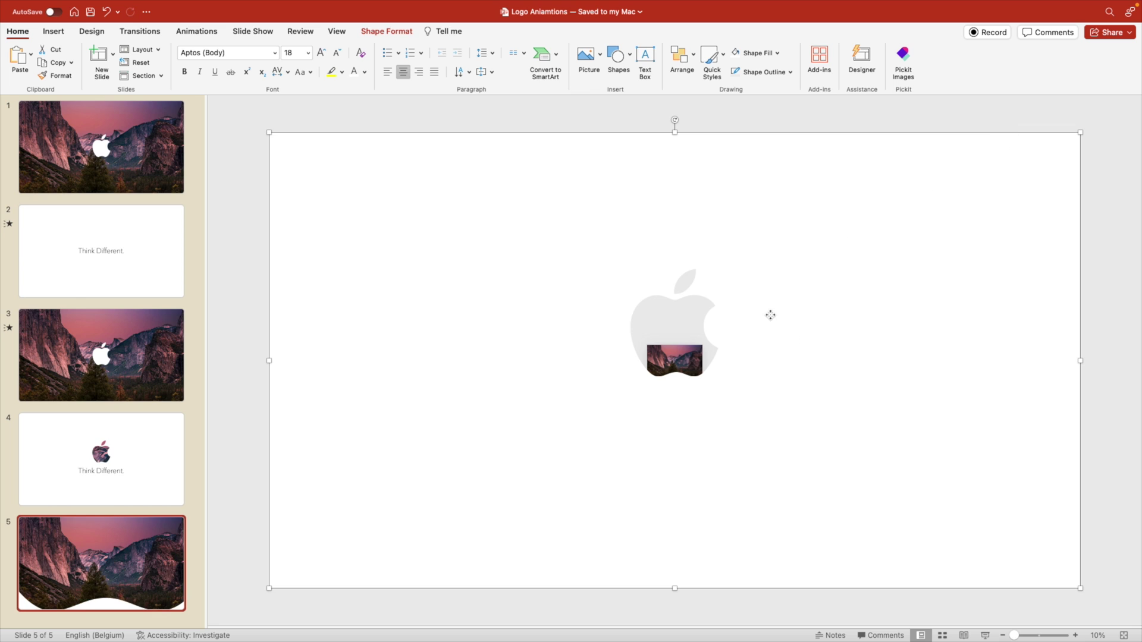
left_click_drag(767, 316, 774, 380)
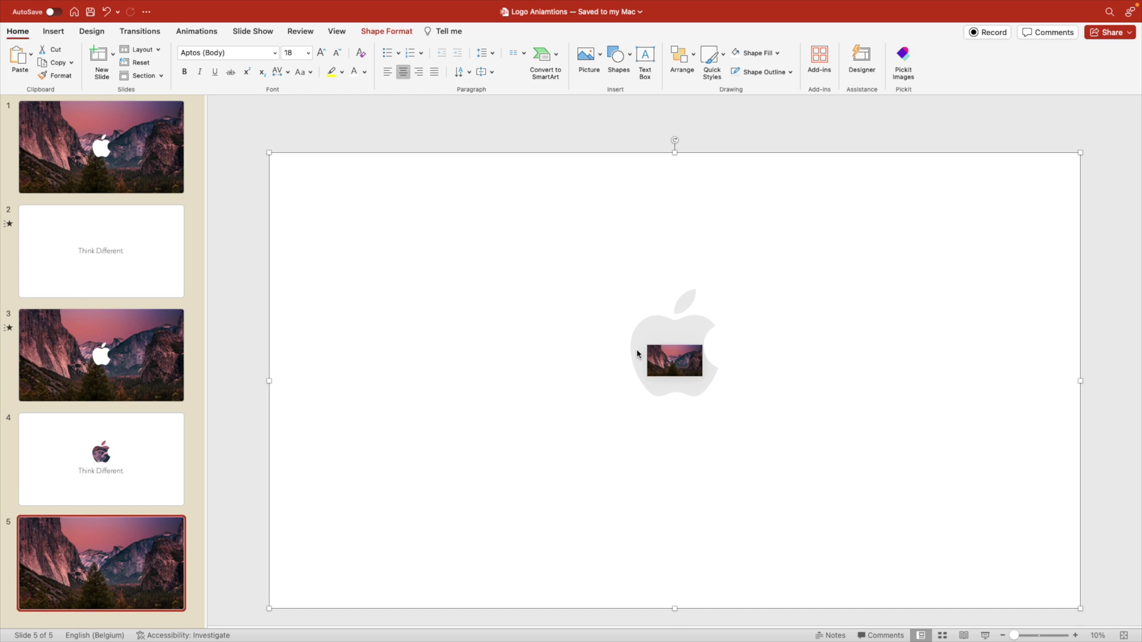
scroll(680, 370, "up", 5)
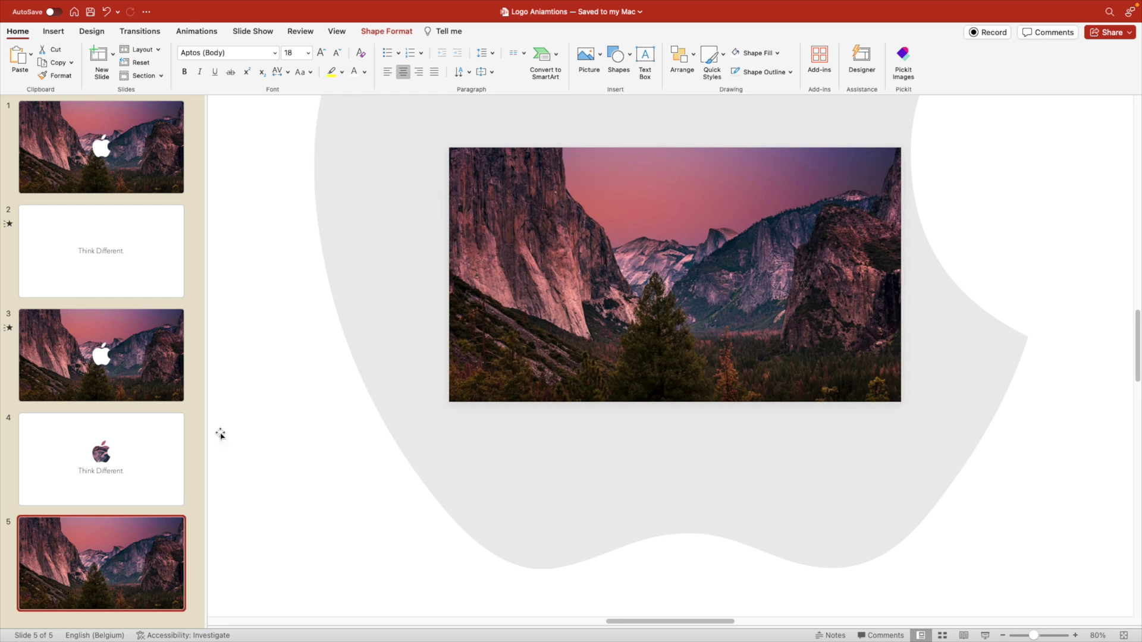
Step: Apply the Morph transition to slide 5
left_click(146, 540)
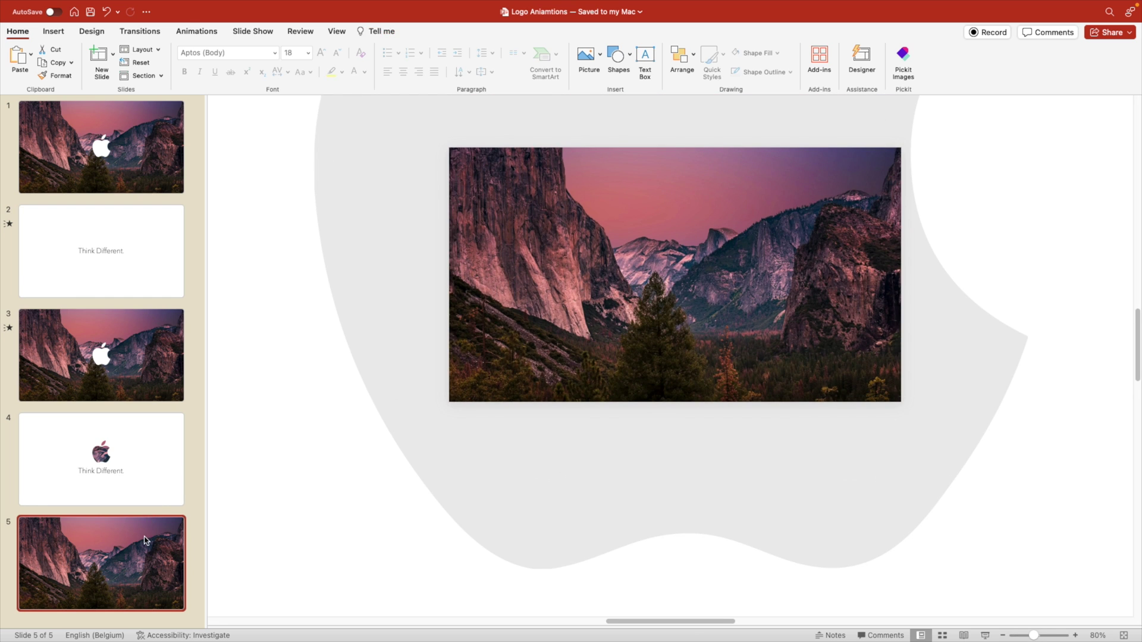
left_click(141, 32)
left_click(137, 58)
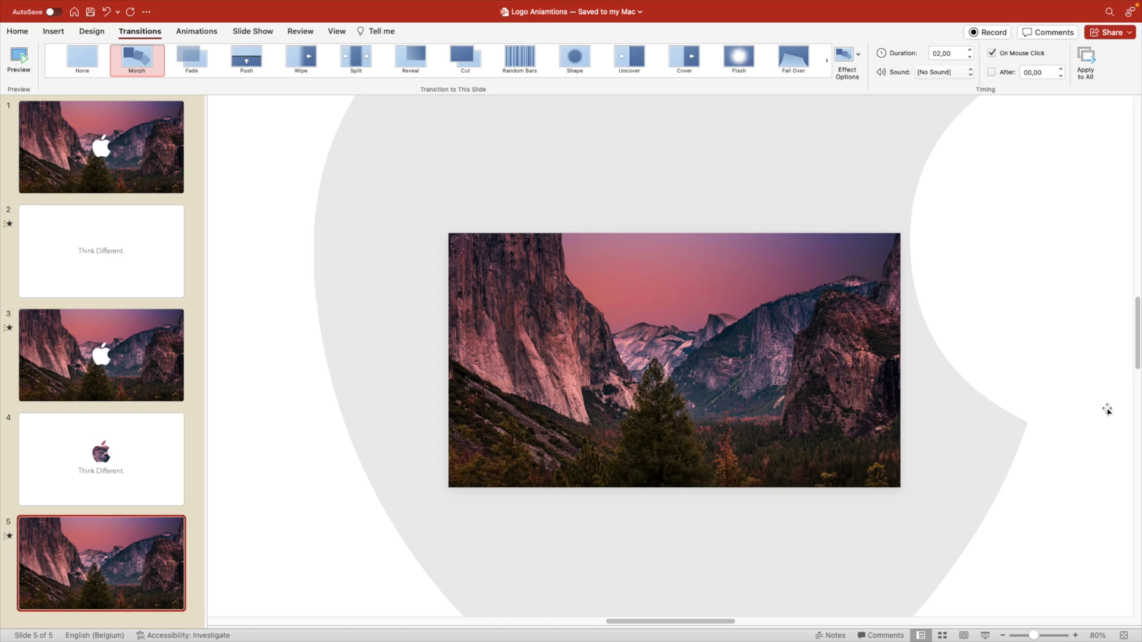
Step: Duplicate the Think Different slide, move the copy after slide 5, and give it Morph
left_click(108, 481)
right_click(108, 481)
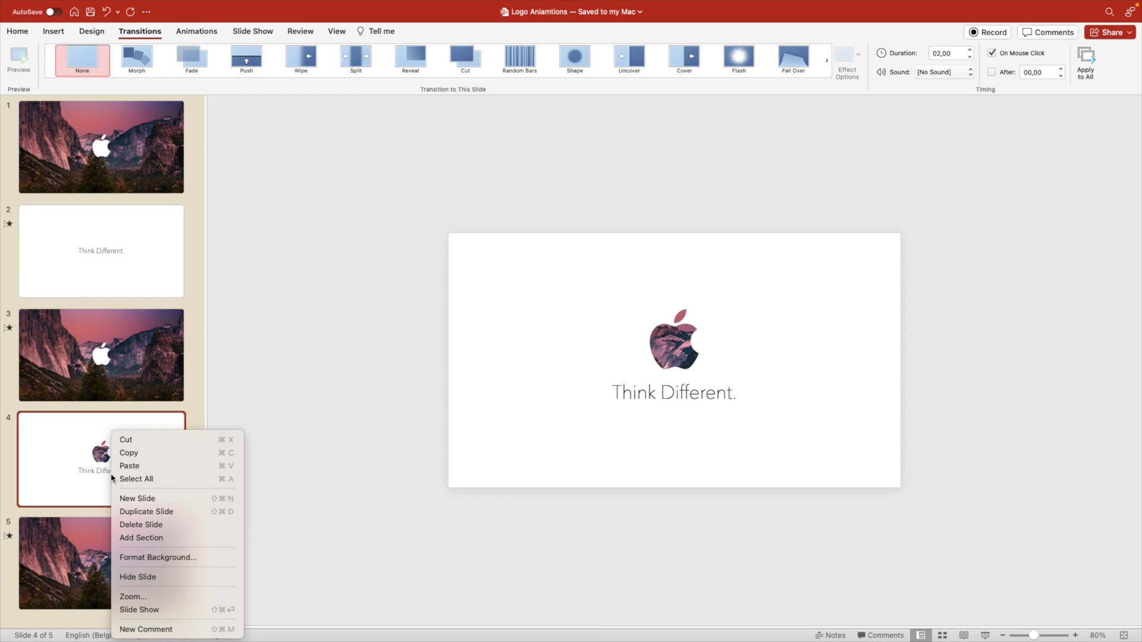
left_click(157, 512)
left_click_drag(148, 505, 134, 466)
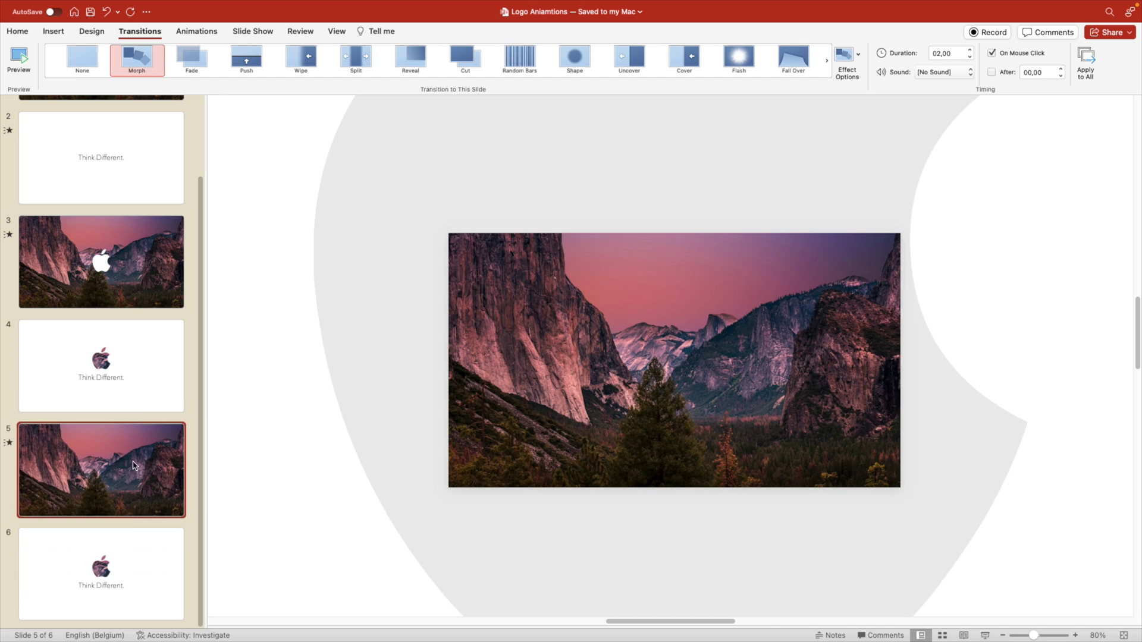
left_click(106, 572)
left_click(136, 58)
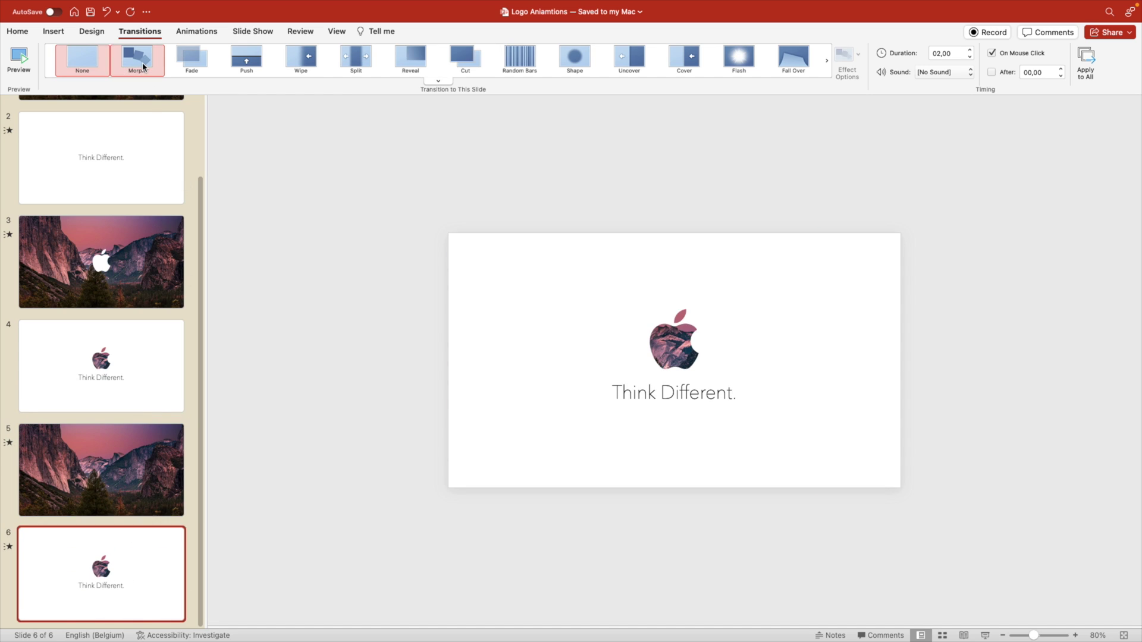
left_click(149, 467)
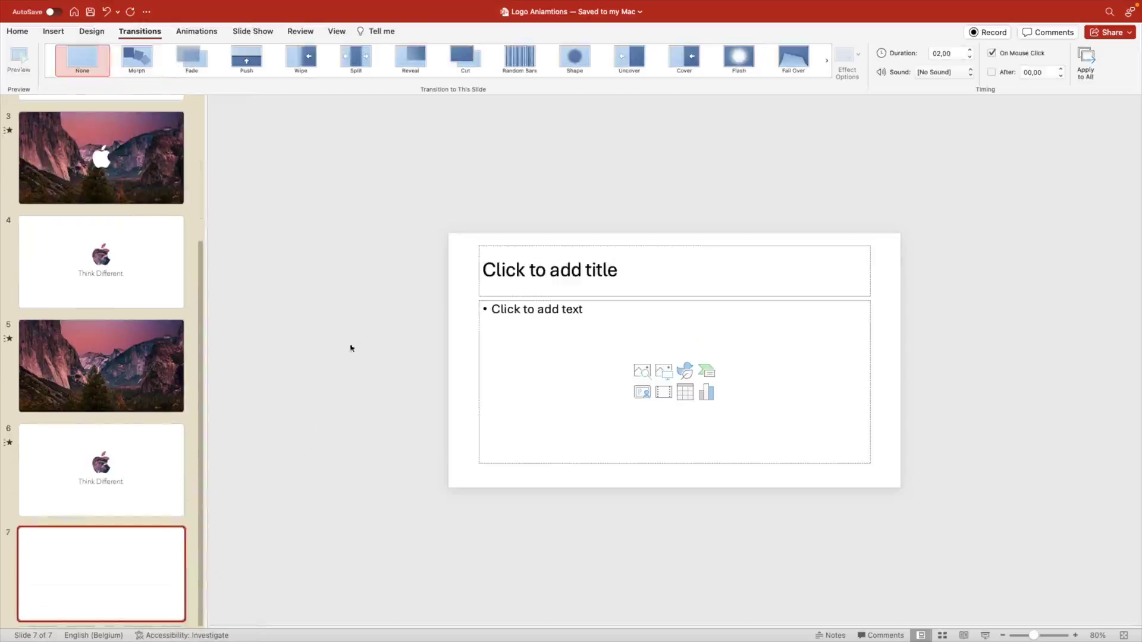
Step: Delete slide 7's empty placeholders and search Unsplash for 'mercedes'
left_click_drag(384, 198, 1002, 528)
key("Delete")
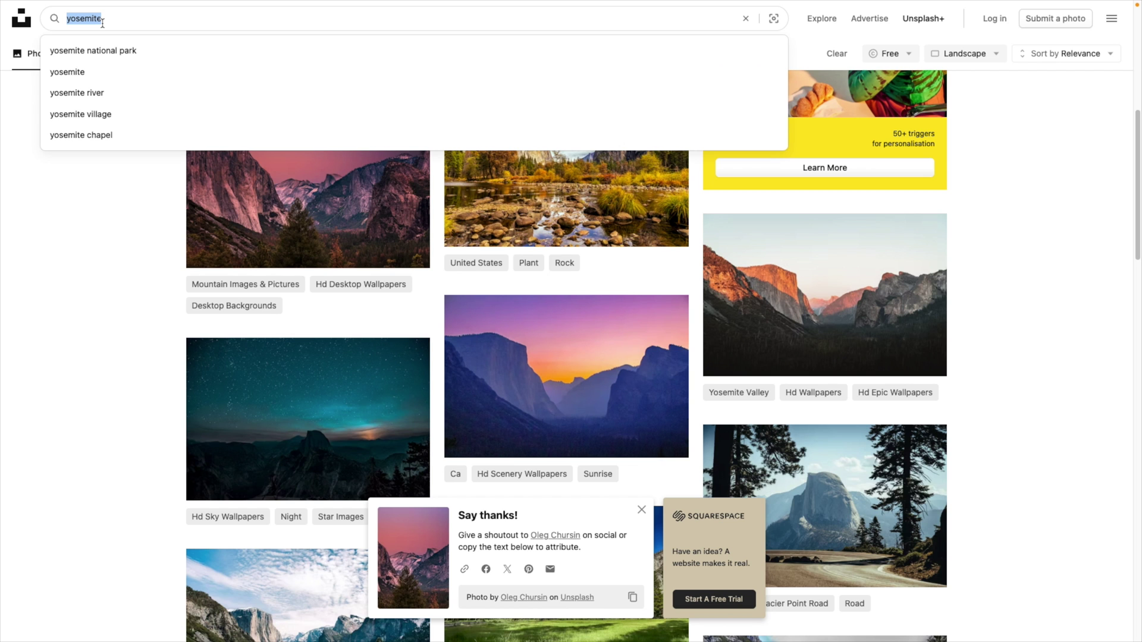
key("BackSpace")
type("mercedes")
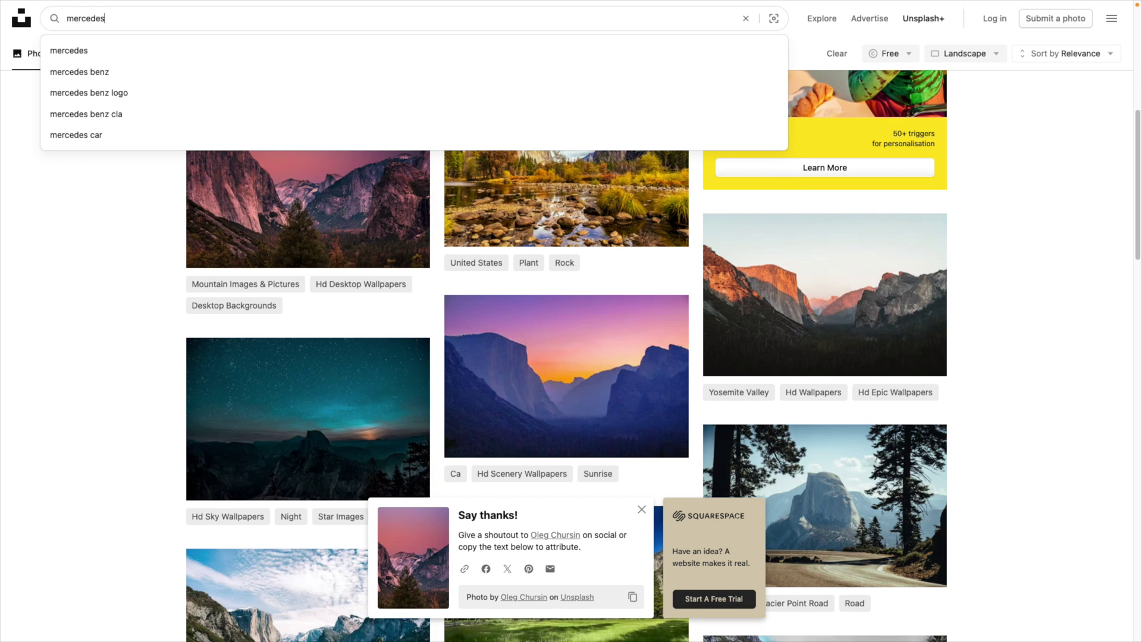
key("Return")
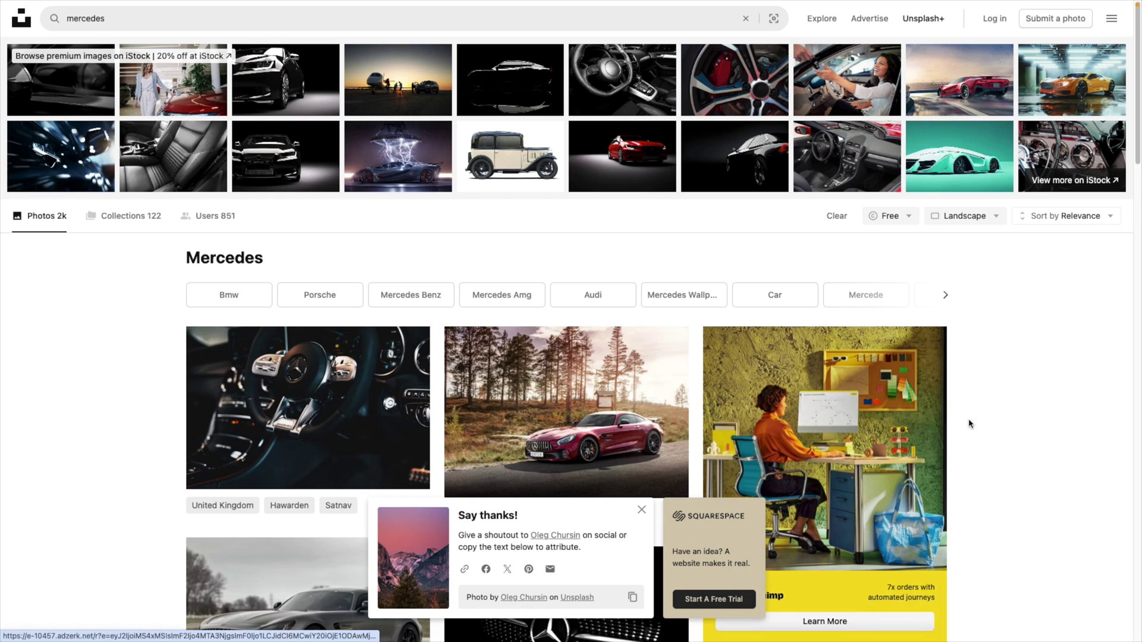
Step: Find the black-and-white grey AMG GT R photo and download it at Medium size
left_click(642, 509)
scroll(604, 568, "down", 1)
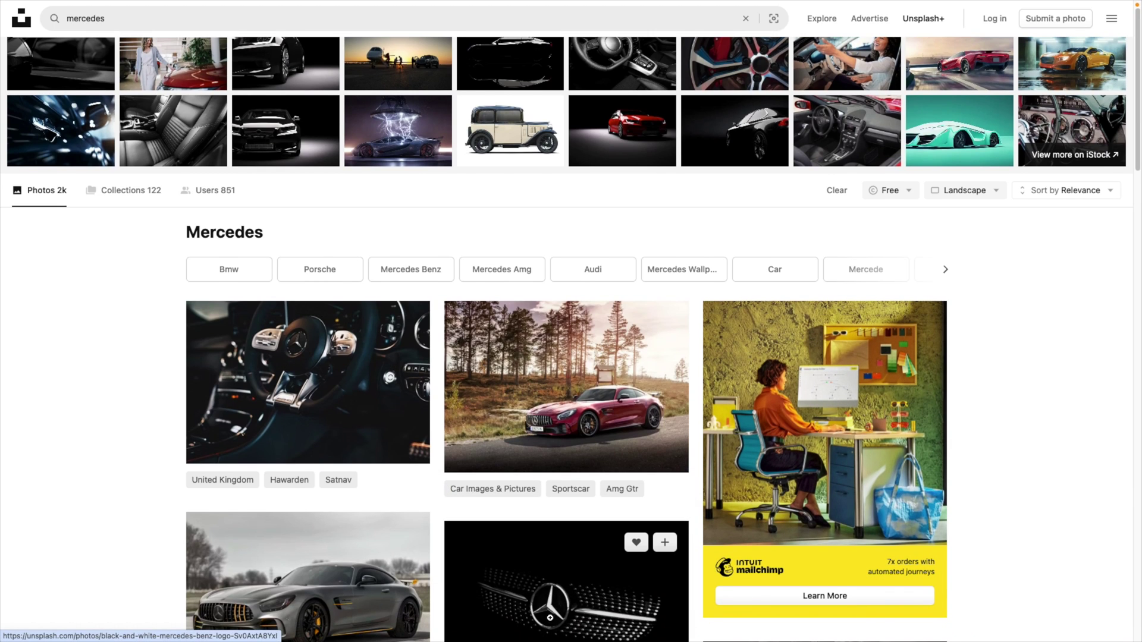
scroll(604, 568, "down", 5)
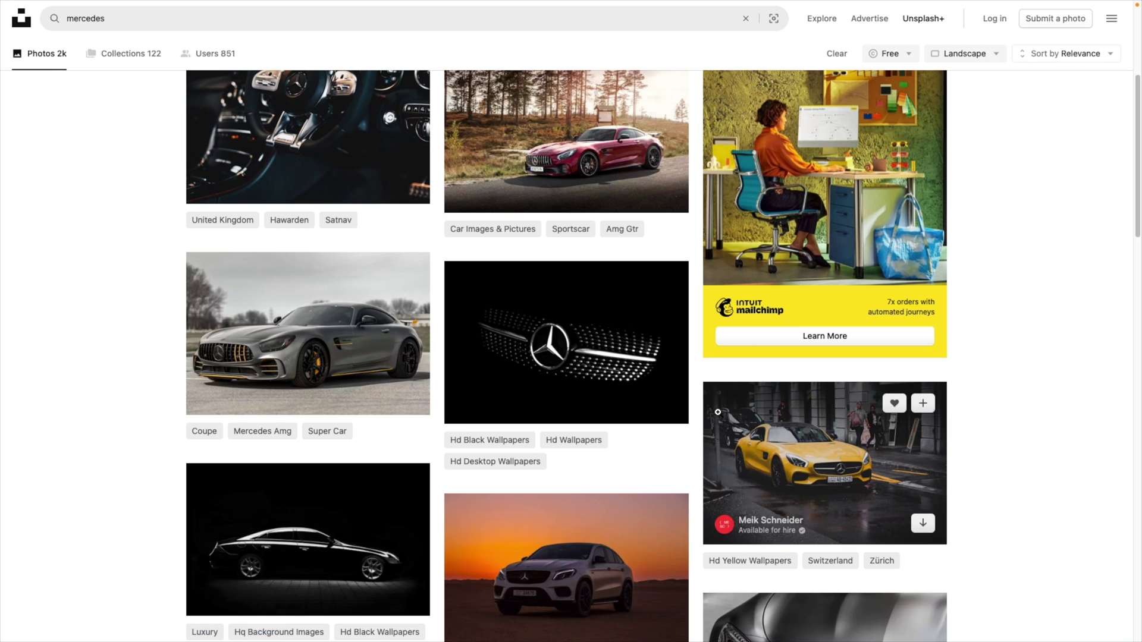
scroll(718, 412, "down", 8)
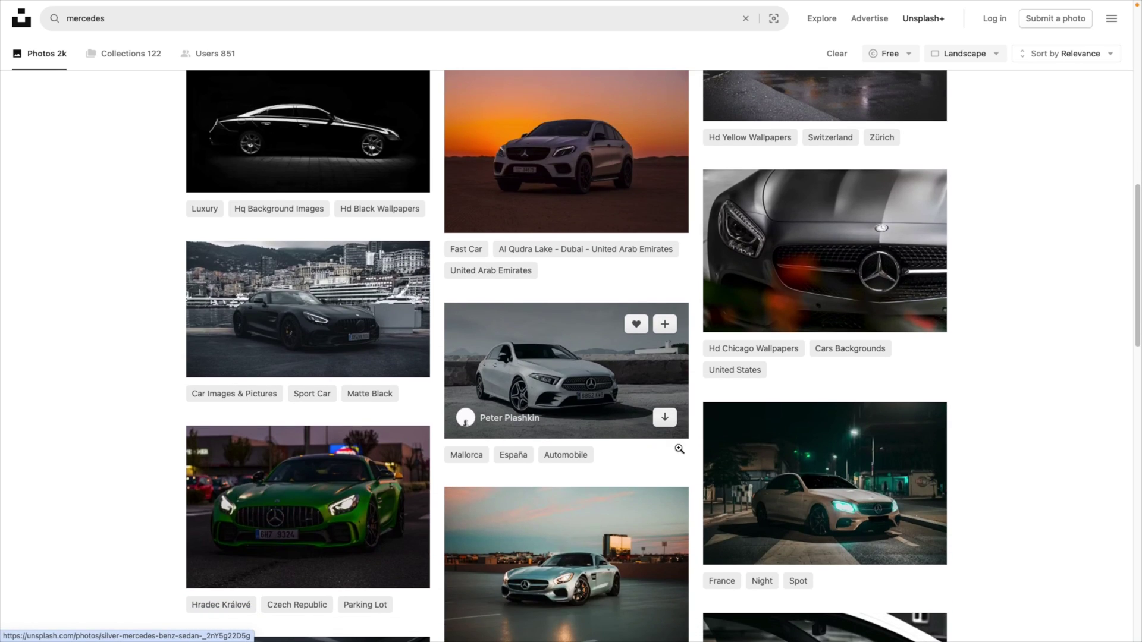
scroll(679, 448, "down", 7)
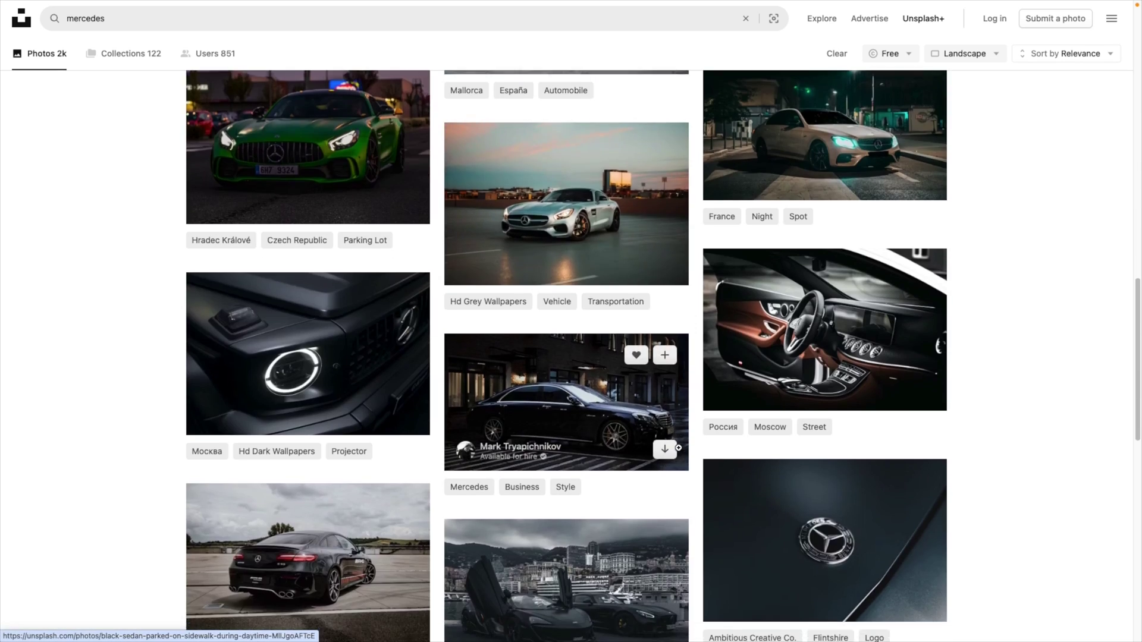
scroll(679, 449, "down", 5)
left_click(627, 615)
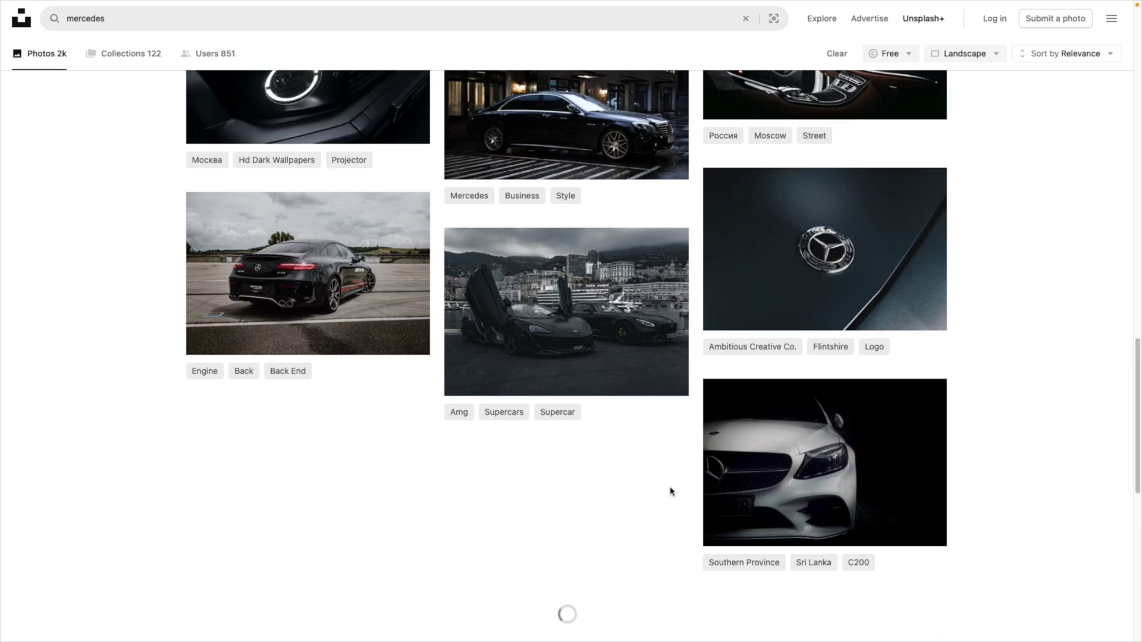
scroll(671, 492, "down", 9)
scroll(666, 480, "down", 14)
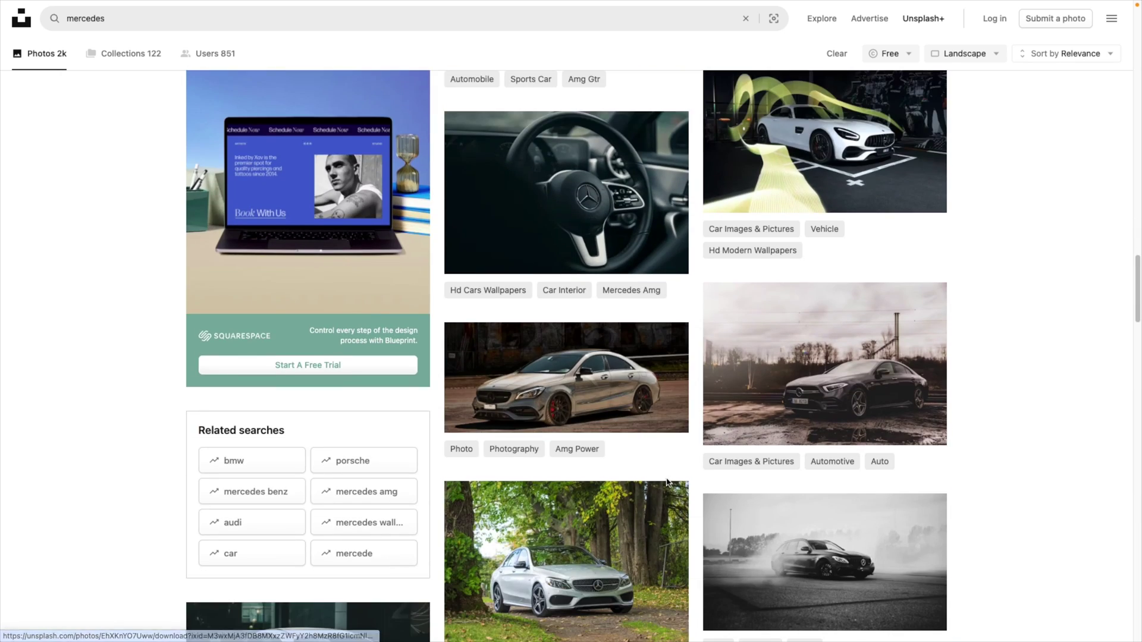
scroll(667, 482, "down", 1)
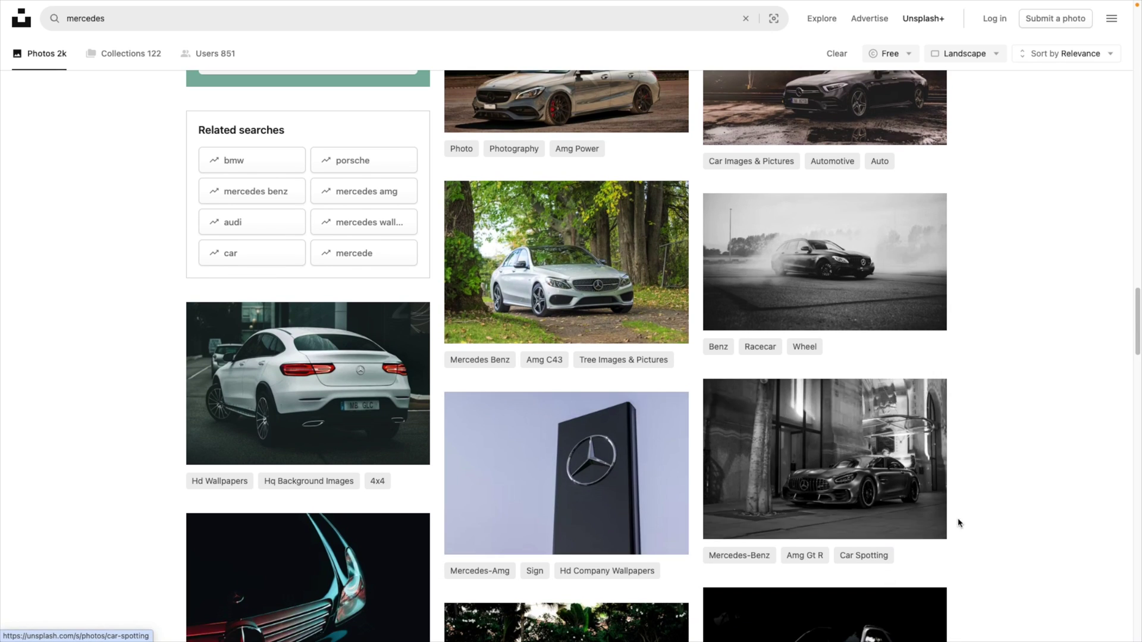
left_click(844, 463)
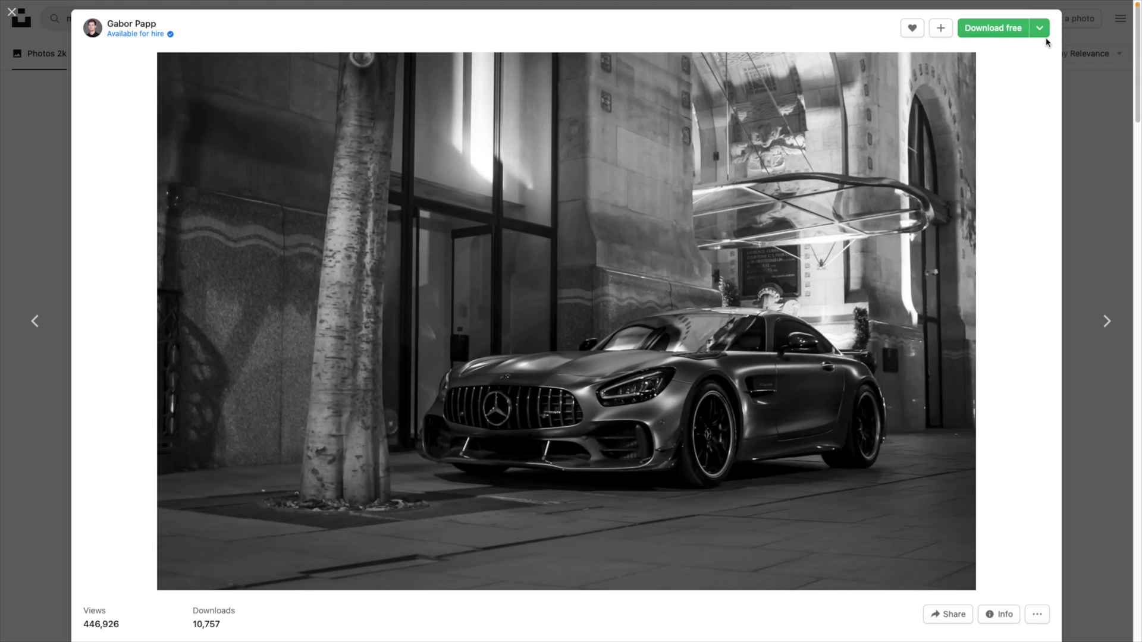
left_click(1040, 29)
left_click(975, 83)
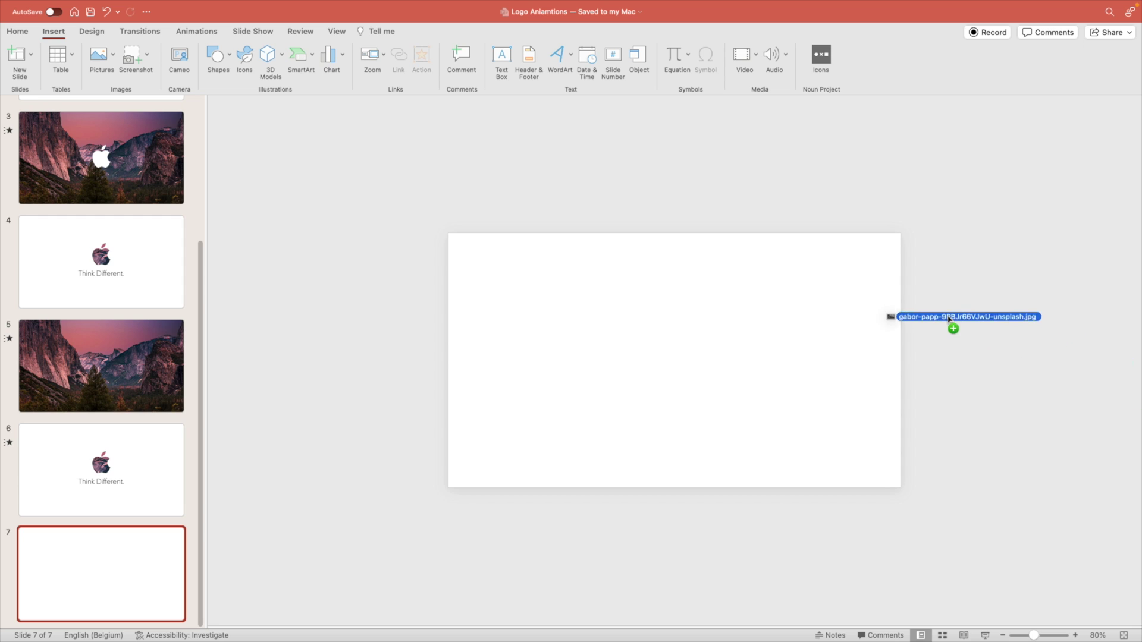
Step: Insert the downloaded car photo on slide 7 using the full-bleed design suggestion
left_click_drag(951, 327, 627, 316)
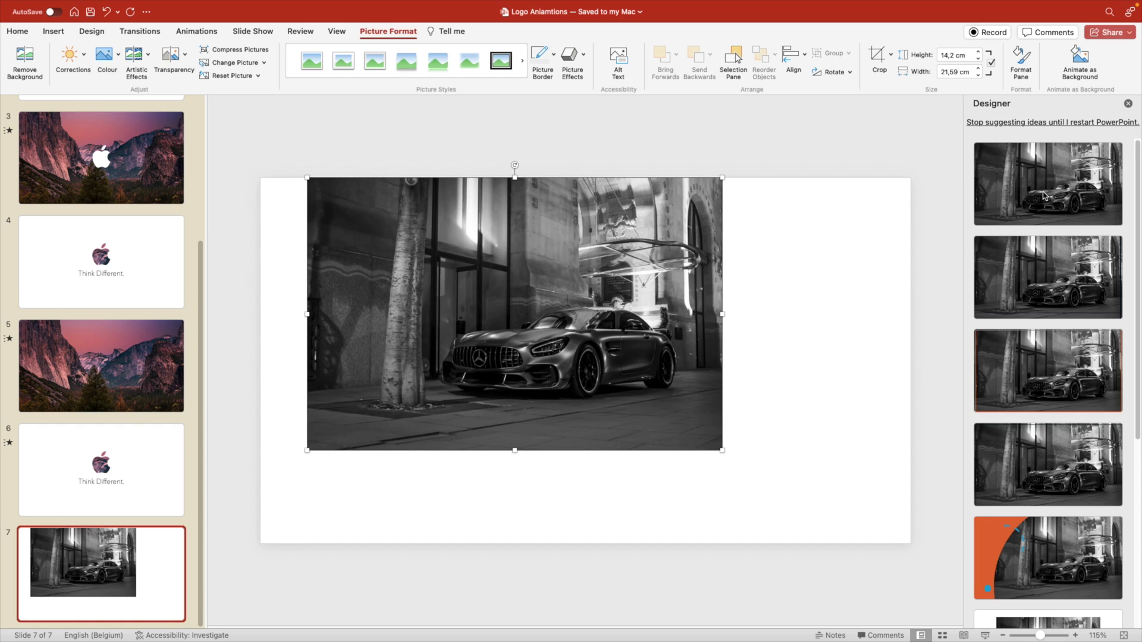
left_click(1056, 177)
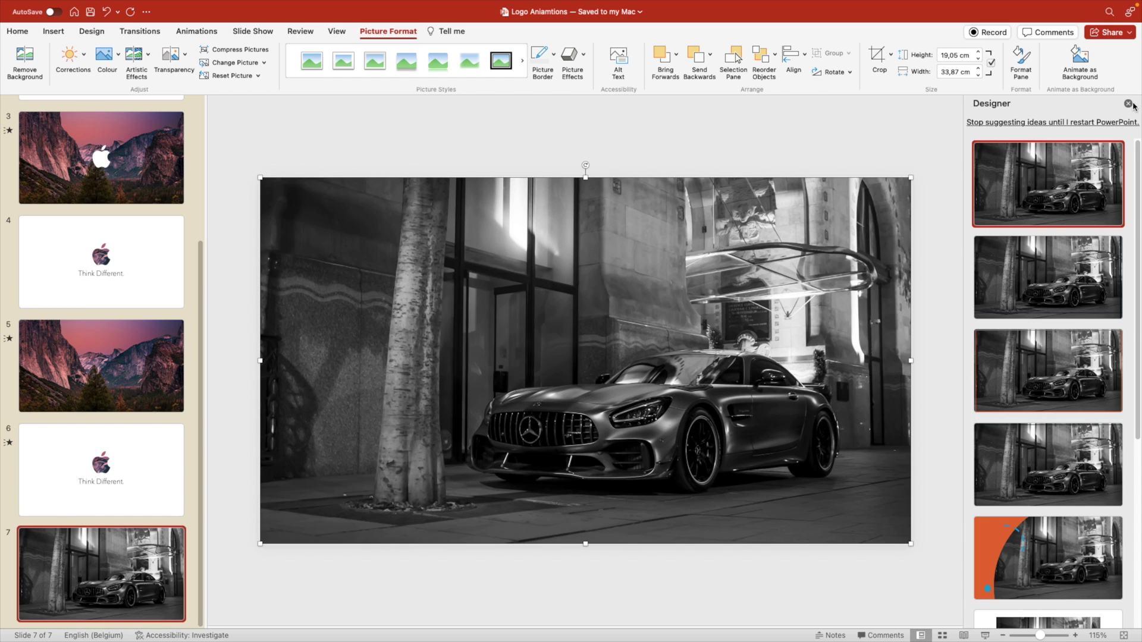
left_click(1128, 104)
Step: Add the Mercedes logo over the photo, fill it white, and shrink it to about 6.59 cm
left_click_drag(1141, 332, 705, 321)
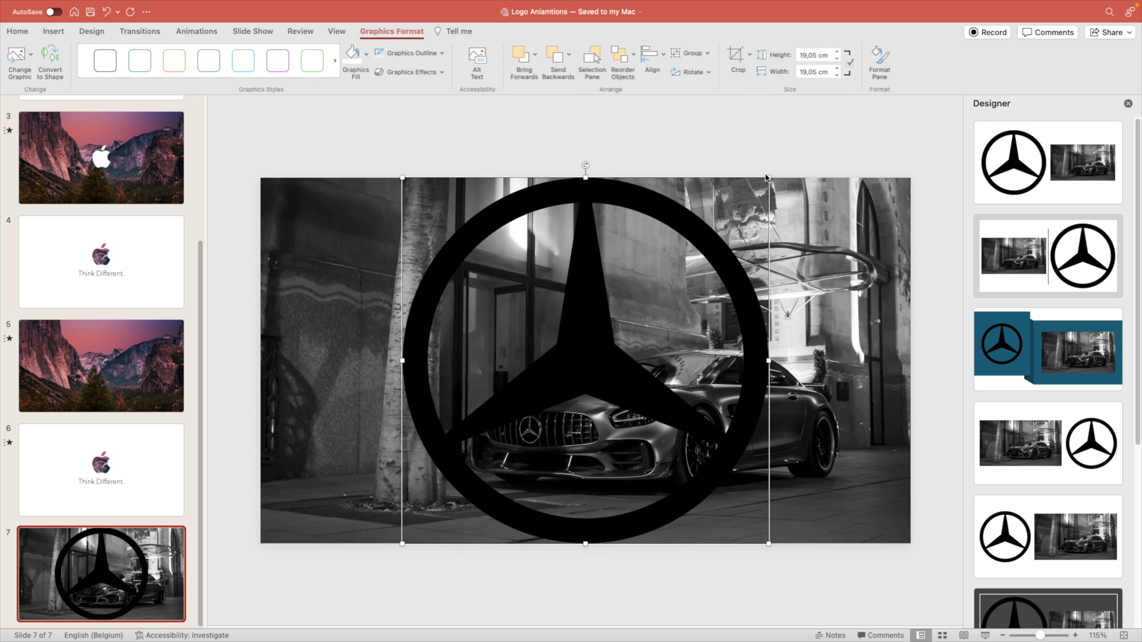
left_click_drag(769, 177, 681, 255)
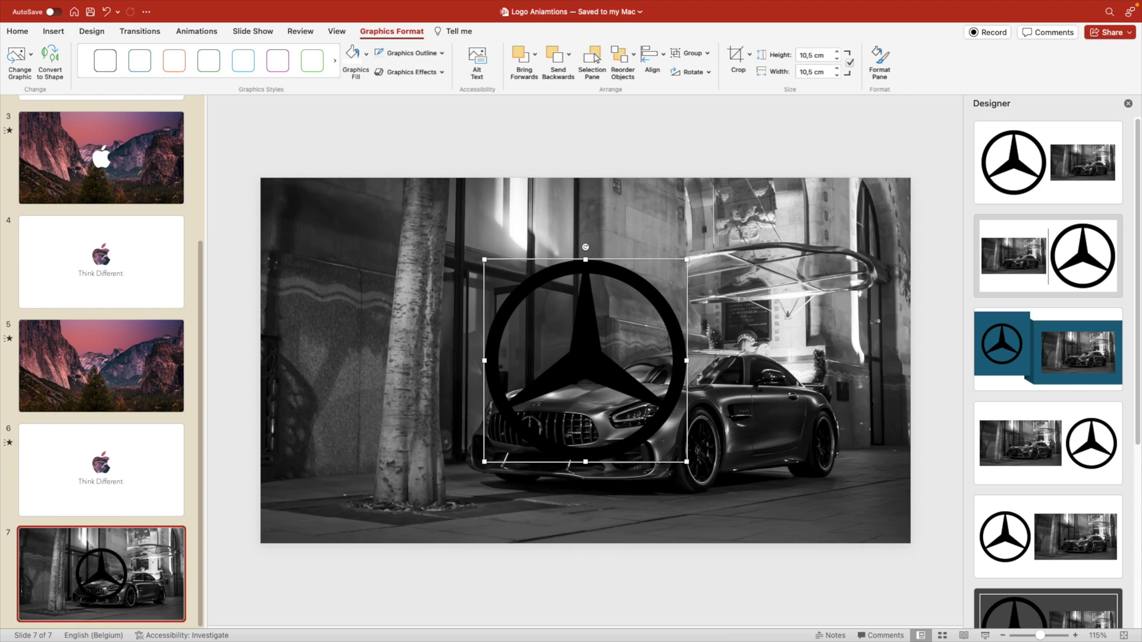
left_click(1127, 104)
left_click(367, 64)
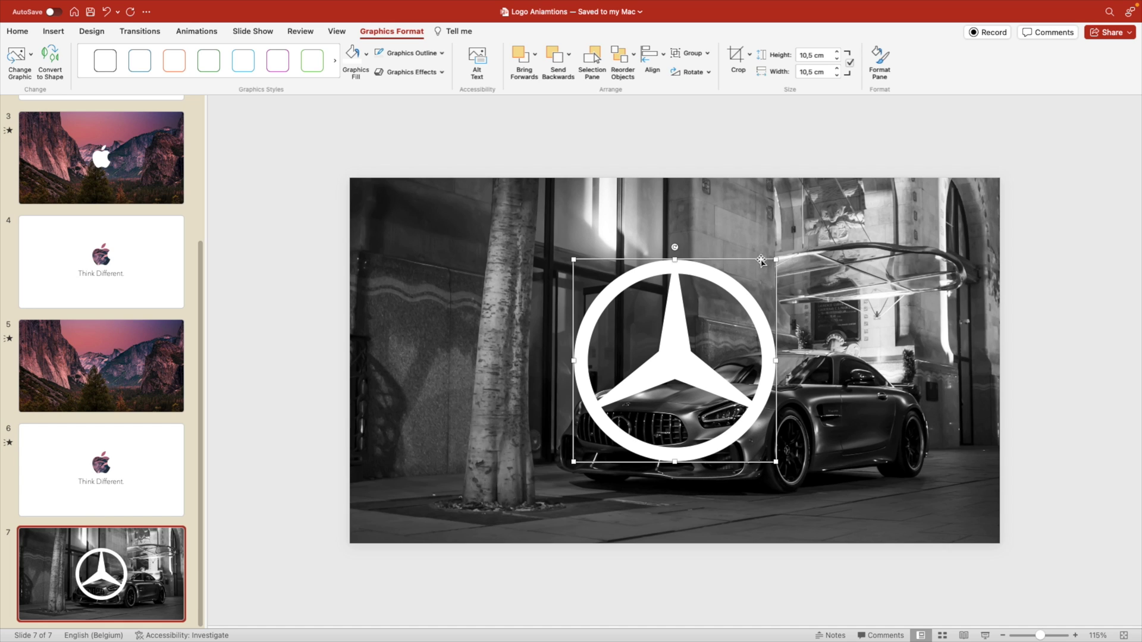
left_click_drag(776, 260, 739, 297)
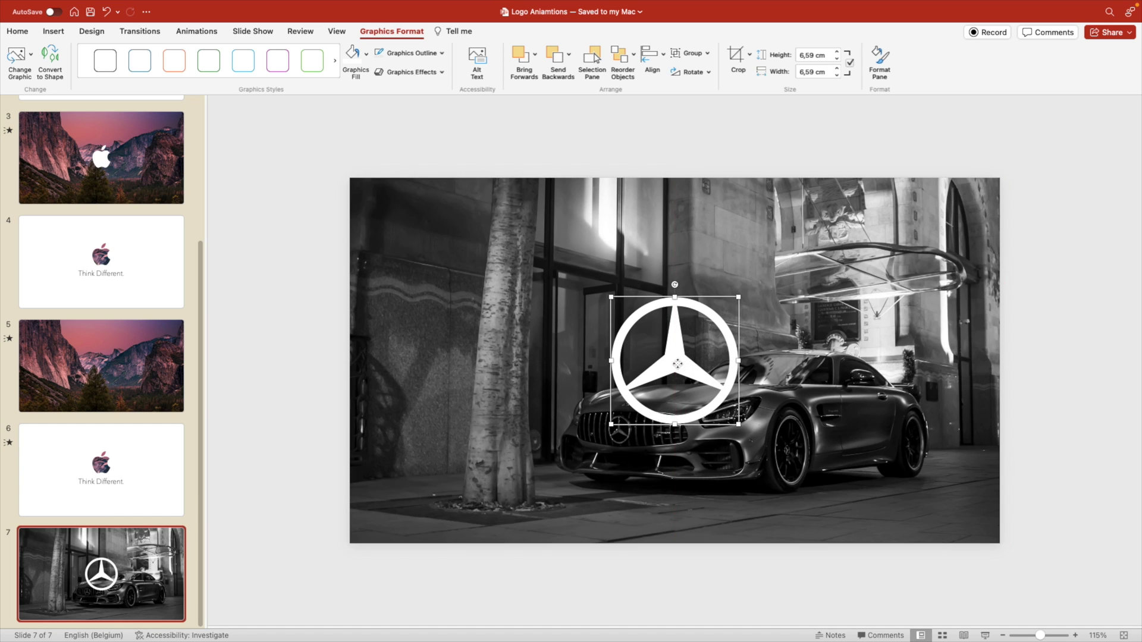
key("Escape")
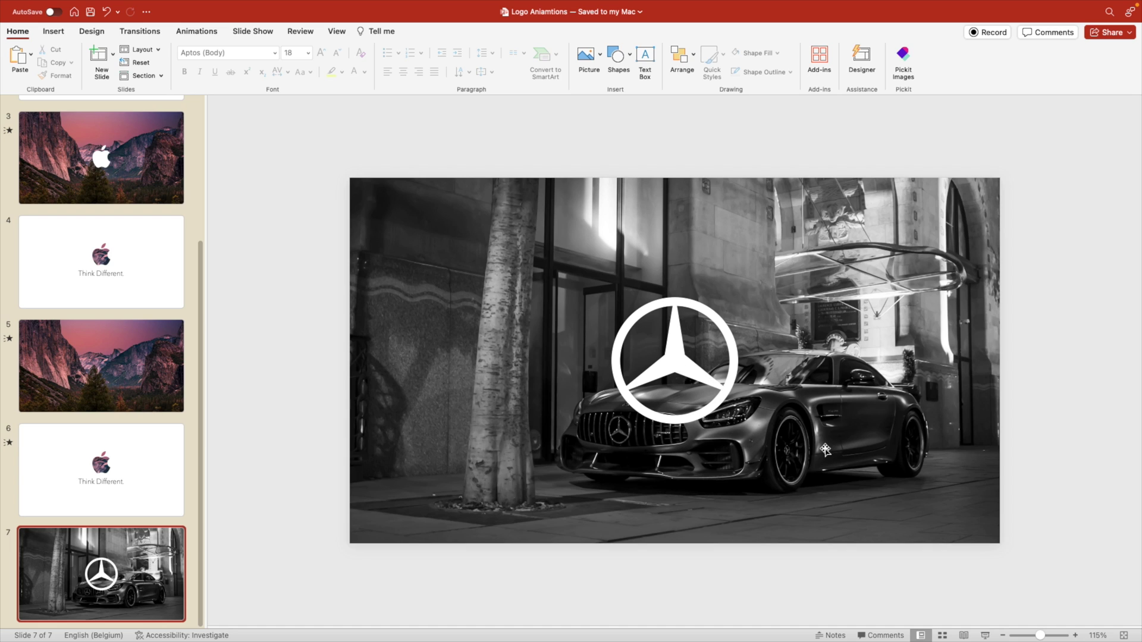
Step: Lower the car photo's sharpness to -79% in Picture Corrections to blur it
left_click(794, 447)
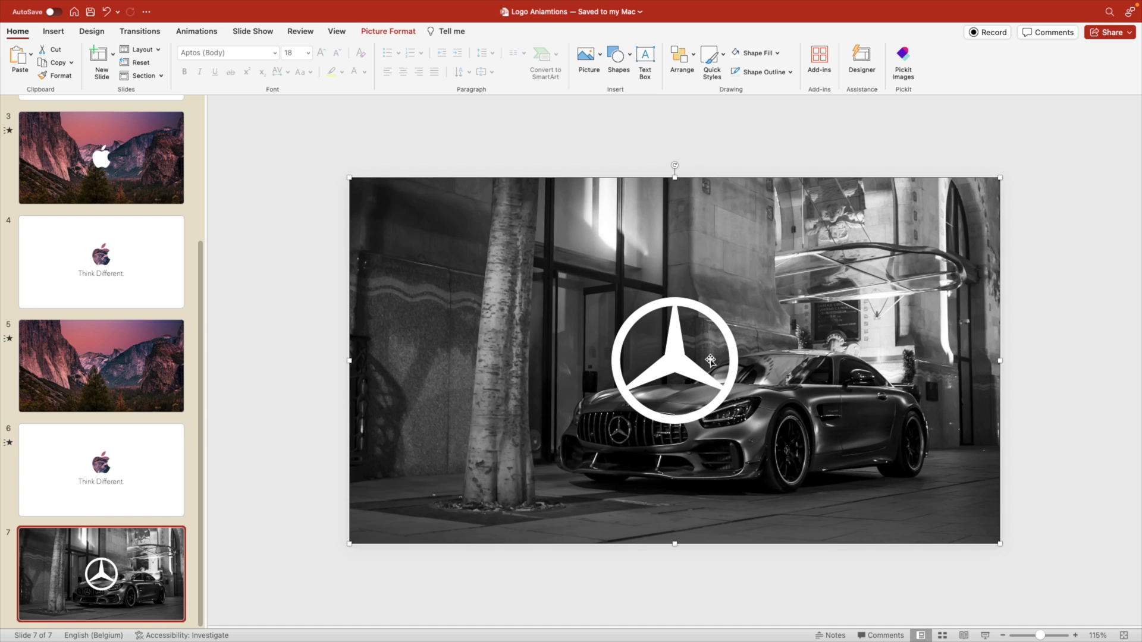
right_click(801, 327)
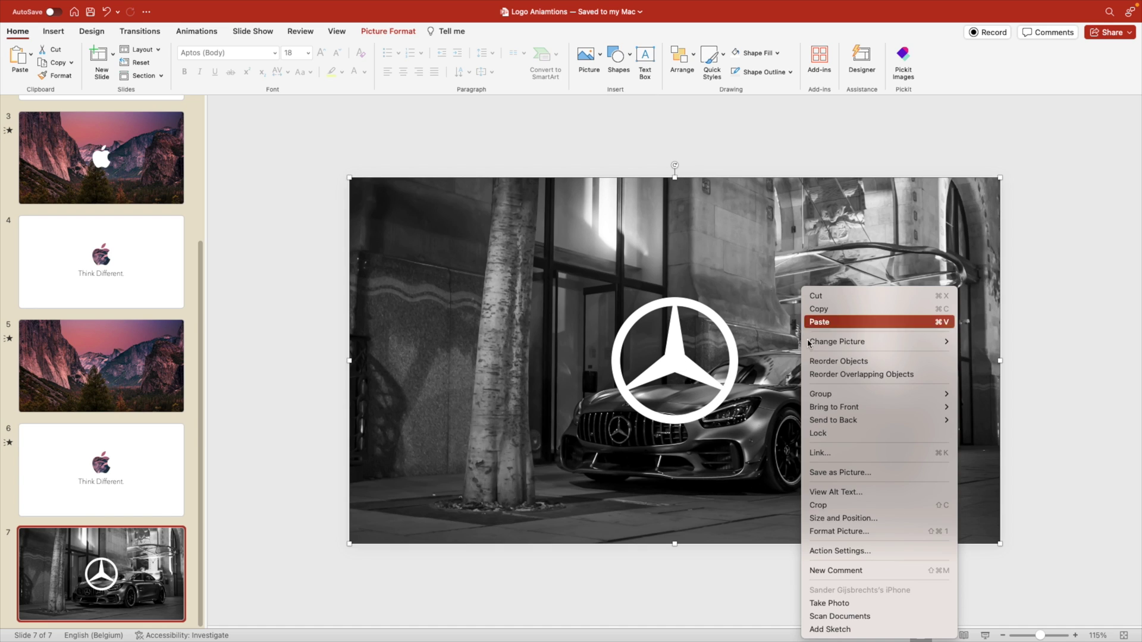
left_click(885, 527)
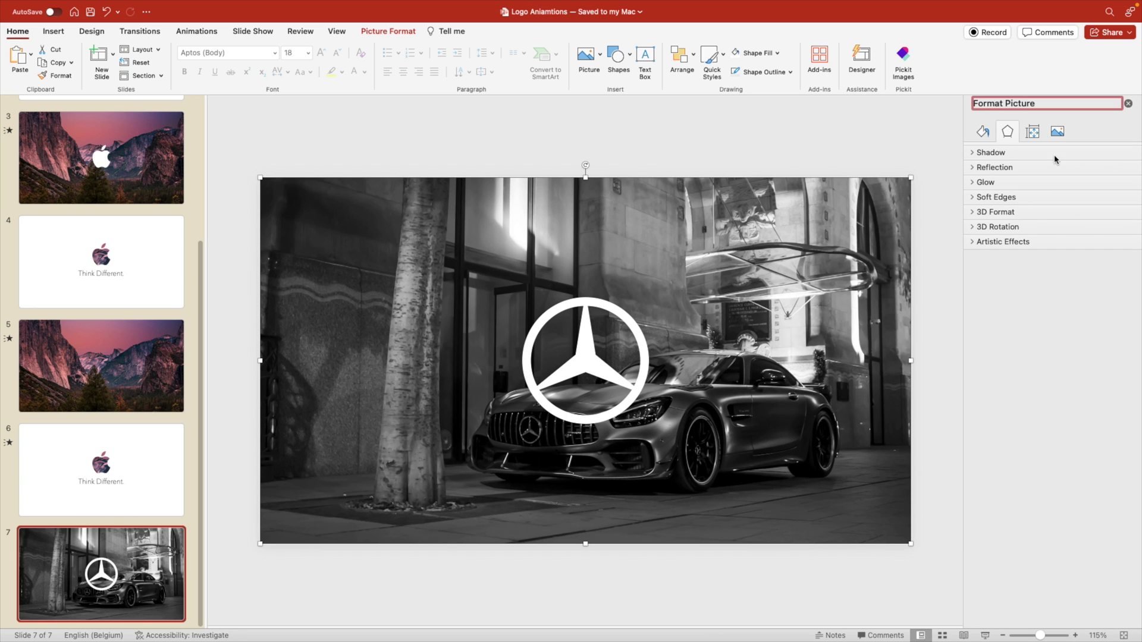
left_click(1058, 132)
left_click(1032, 155)
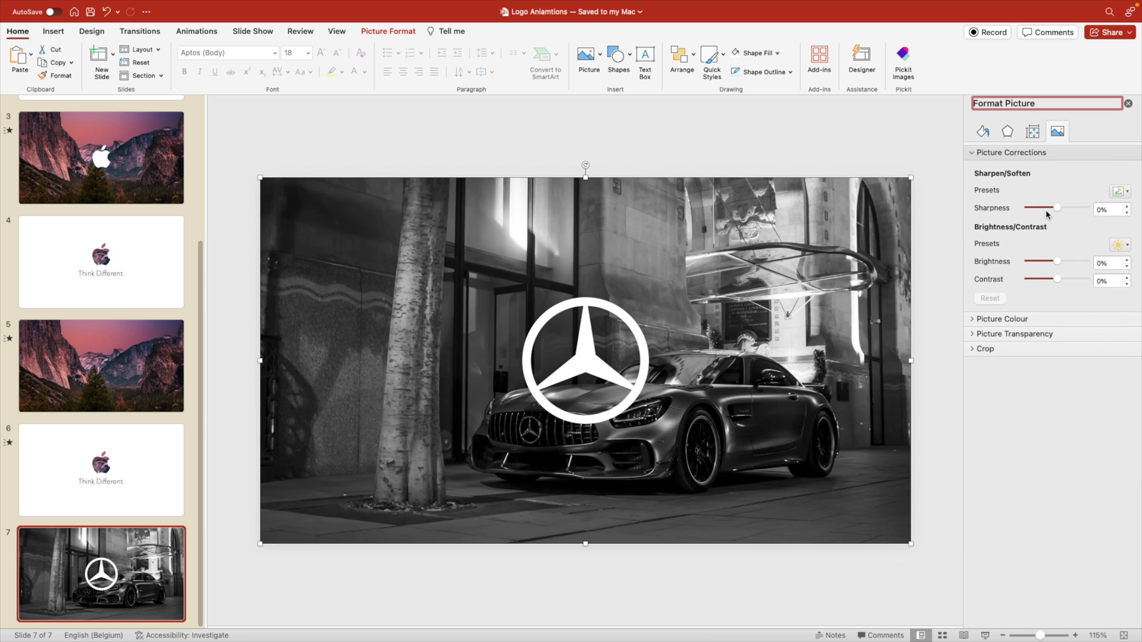
left_click_drag(1057, 209, 1035, 211)
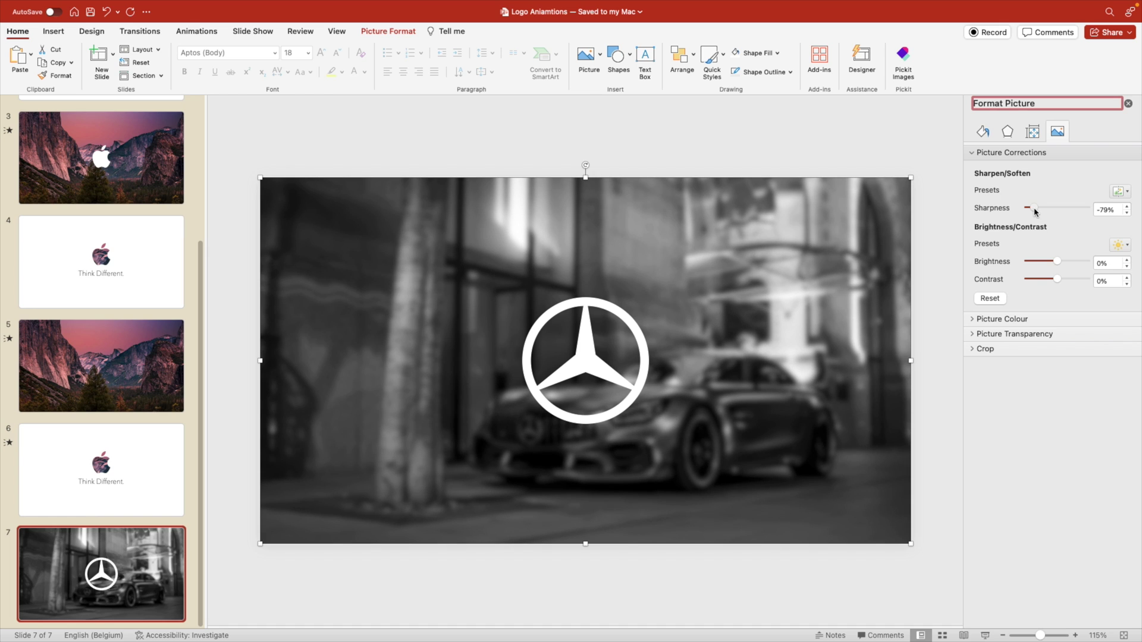
left_click(1128, 103)
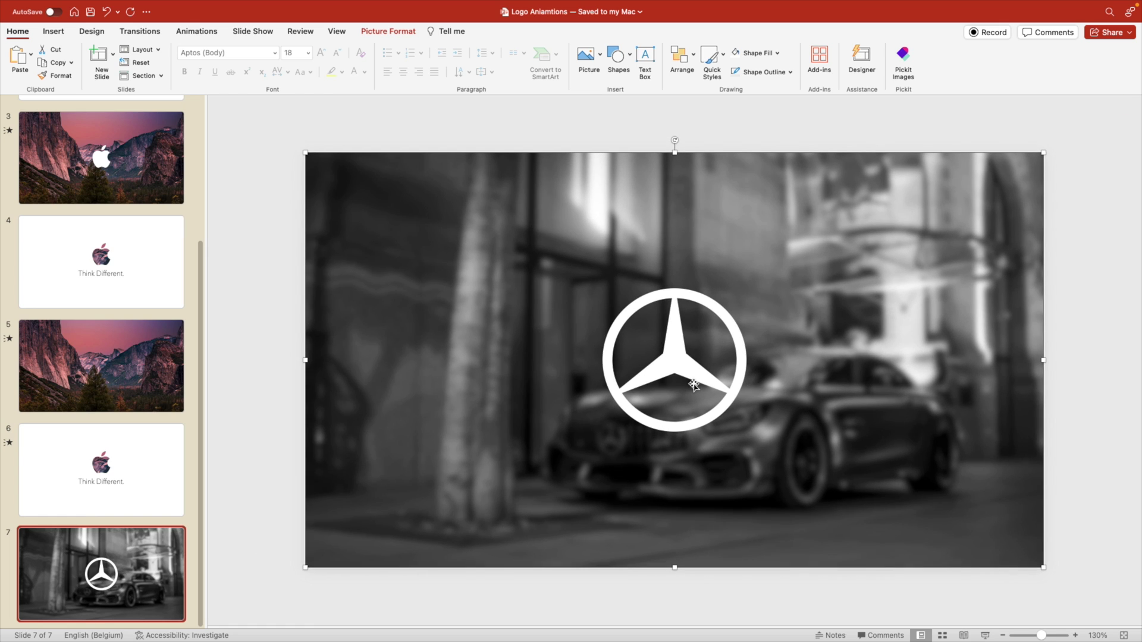
left_click(621, 131)
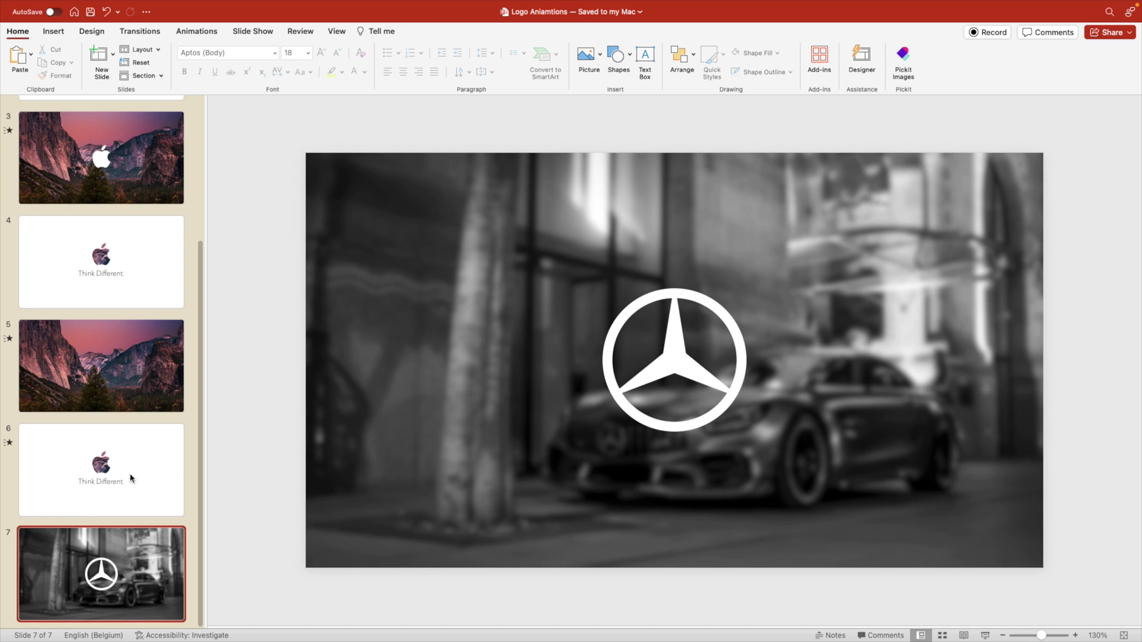
Step: Duplicate slide 7 as slide 8 and enlarge its white Mercedes star far past the slide edges
right_click(121, 563)
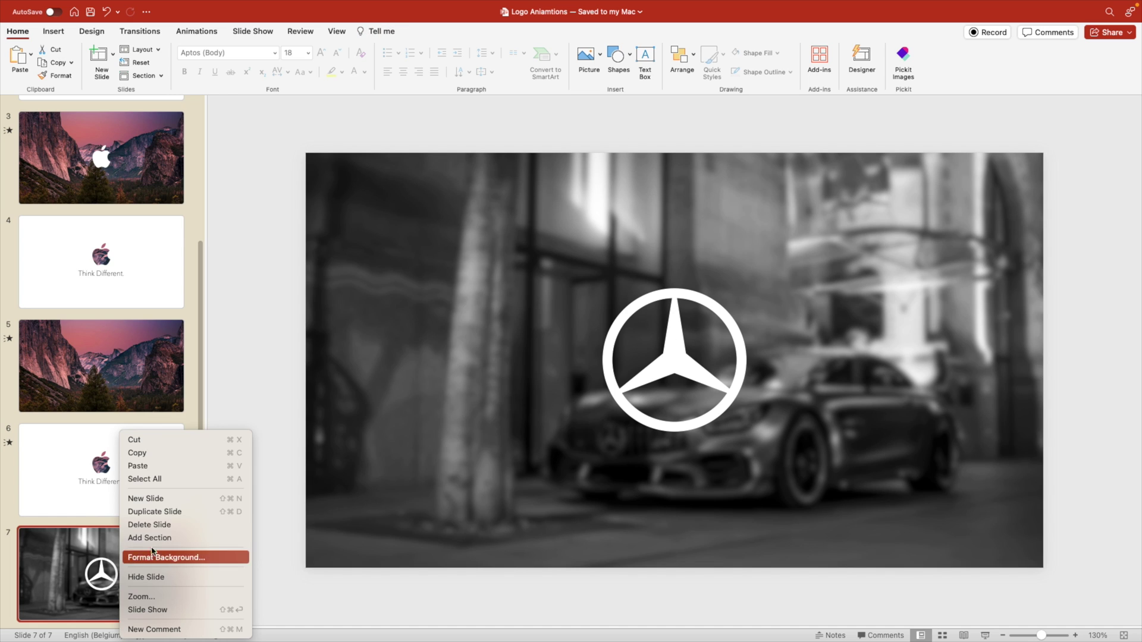
left_click(154, 512)
left_click(684, 372)
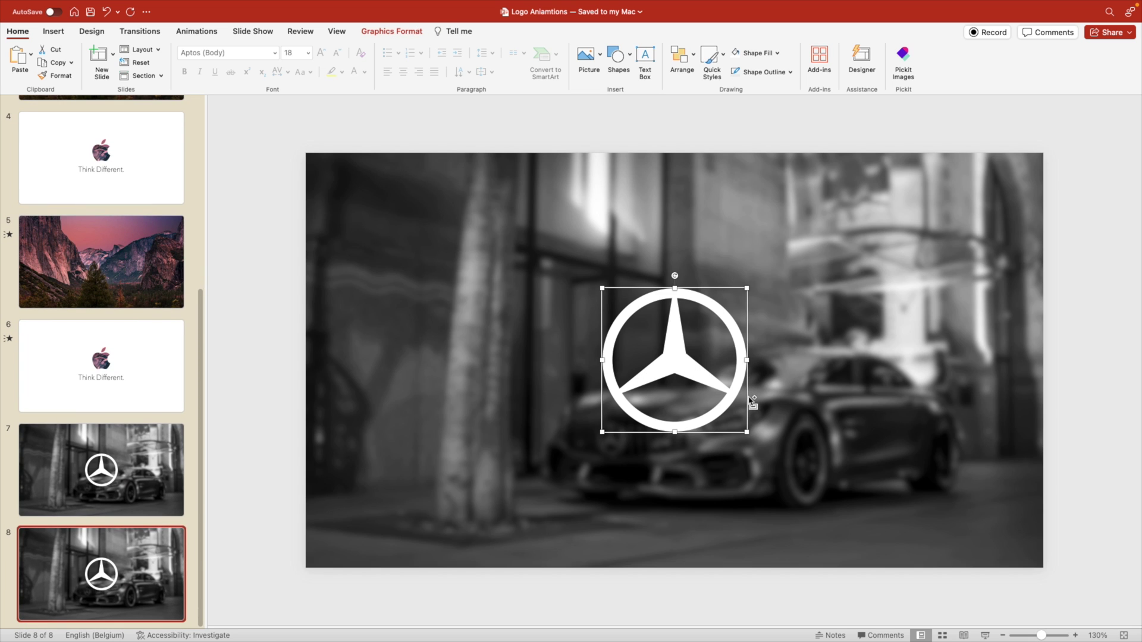
scroll(751, 388, "down", 10)
scroll(753, 401, "down", 10)
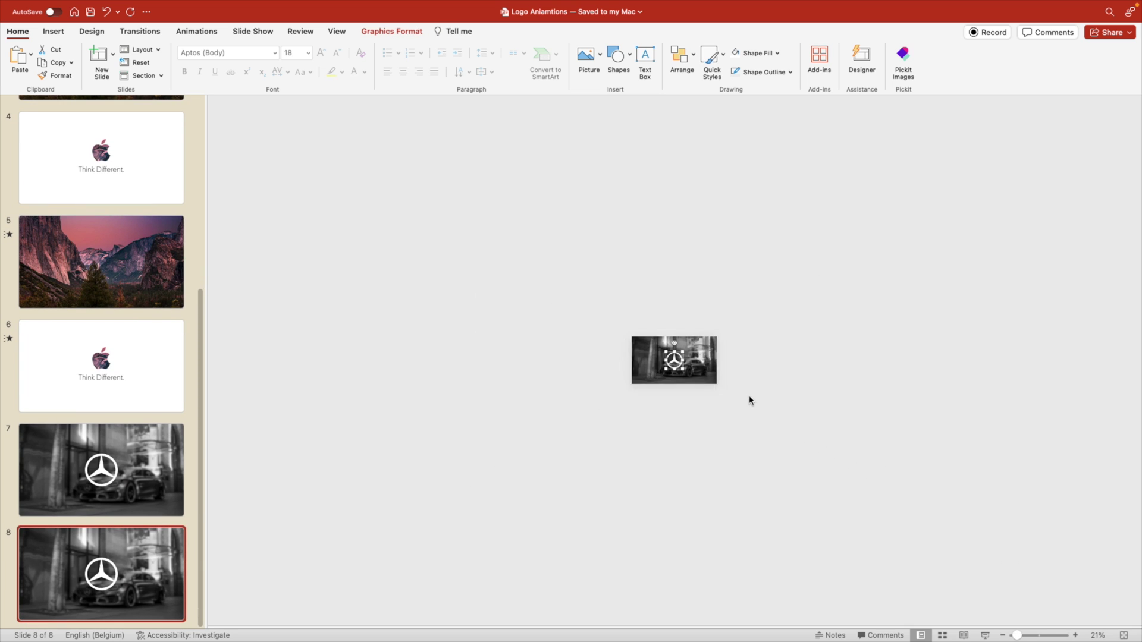
left_click_drag(678, 364, 926, 527)
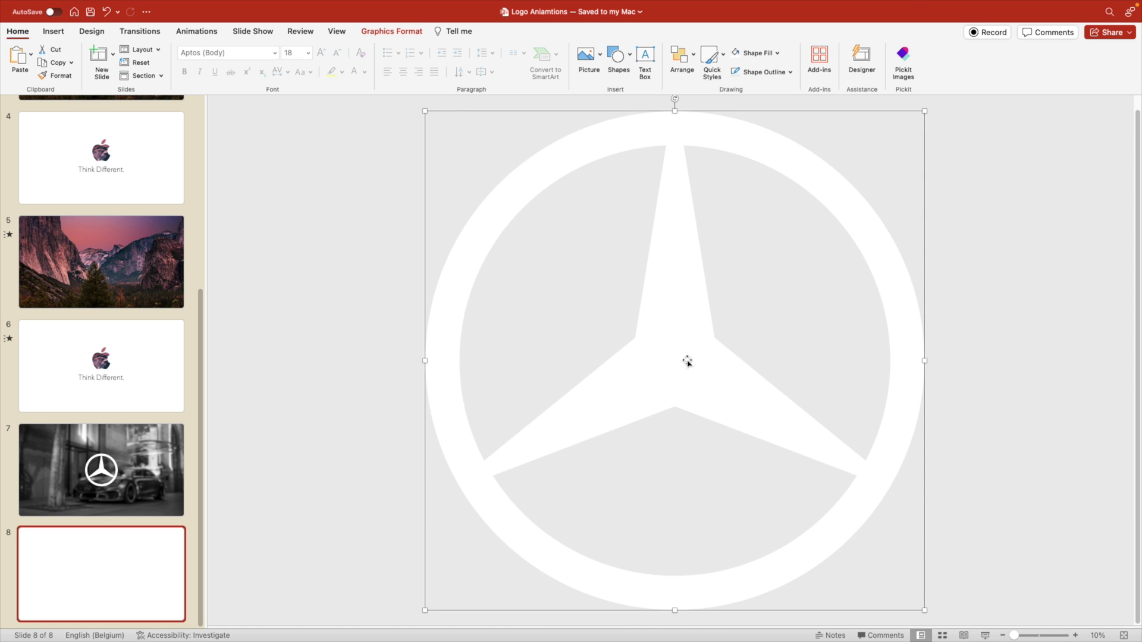
left_click_drag(924, 609, 821, 495)
left_click_drag(751, 434, 748, 415)
left_click_drag(805, 459, 745, 402)
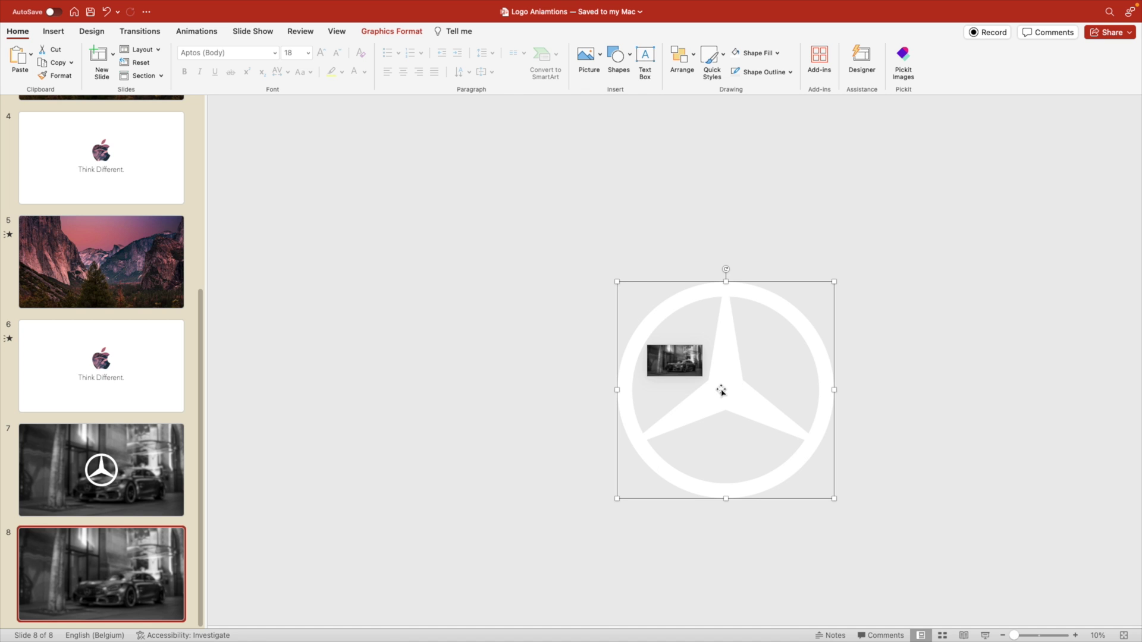
Step: Select the blurred car photo on slide 8
scroll(660, 372, "up", 5)
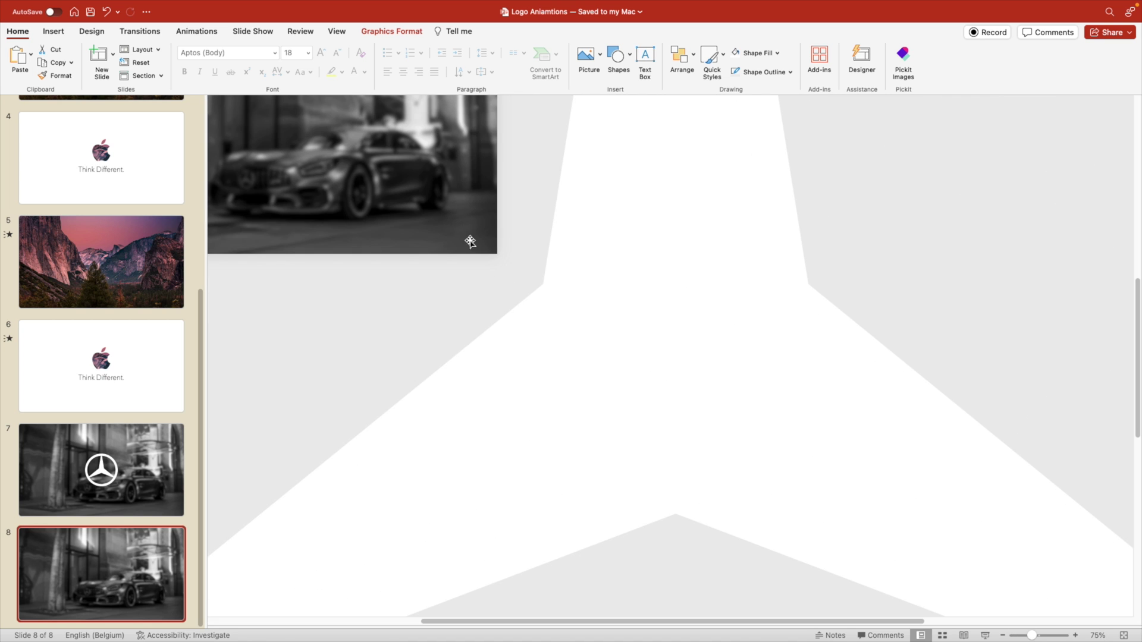
left_click(409, 192)
scroll(496, 280, "up", 2)
scroll(496, 280, "up", 4)
scroll(497, 280, "left", 4)
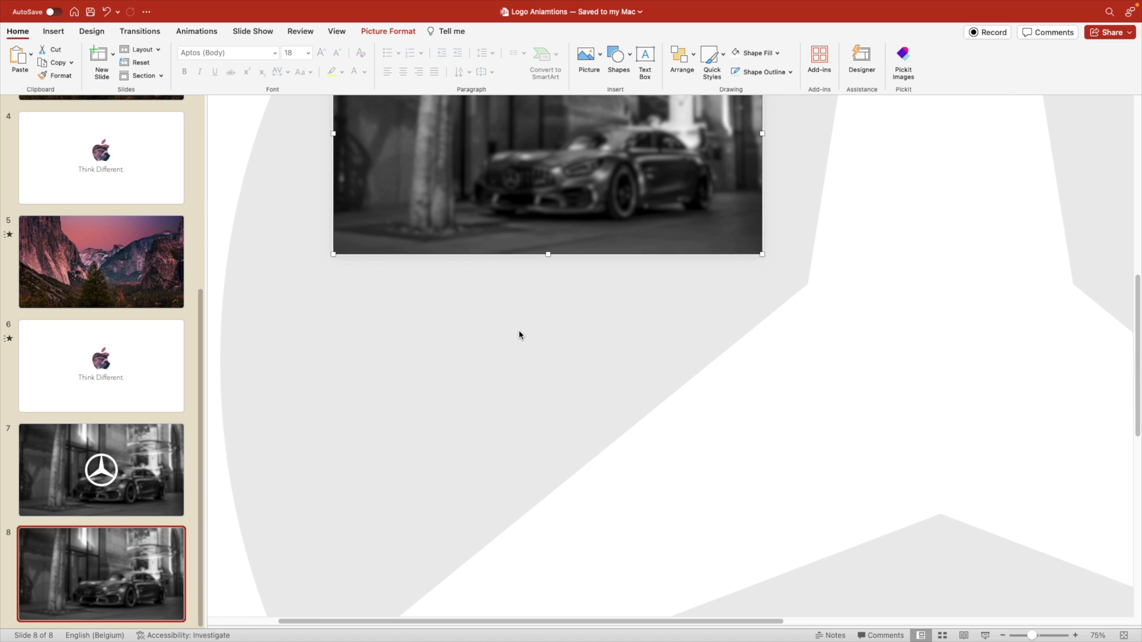
Step: Reset the slide 8 car photo's sharpness to 0% in Format Picture
right_click(587, 268)
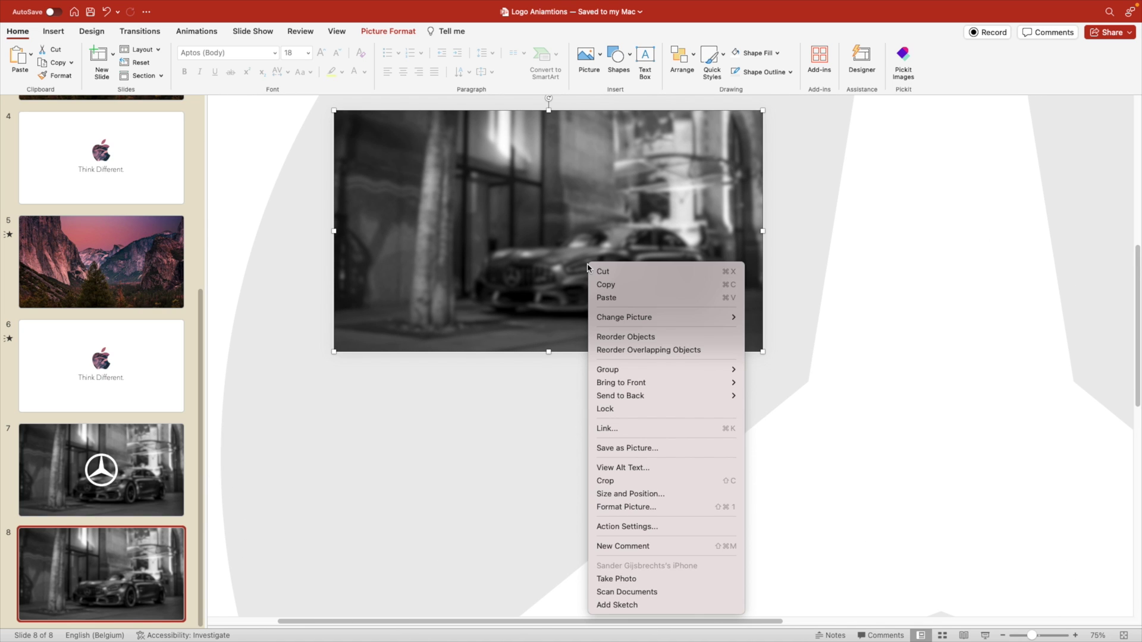
left_click(693, 508)
left_click(1055, 132)
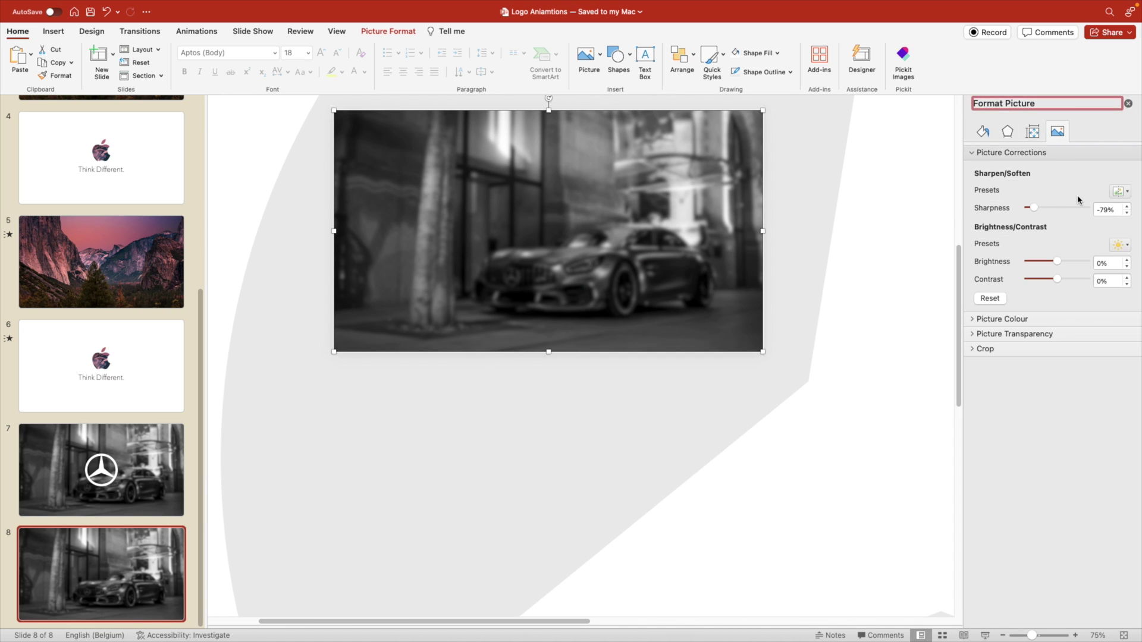
left_click(1121, 192)
left_click(1122, 192)
left_click_drag(1034, 208, 1058, 213)
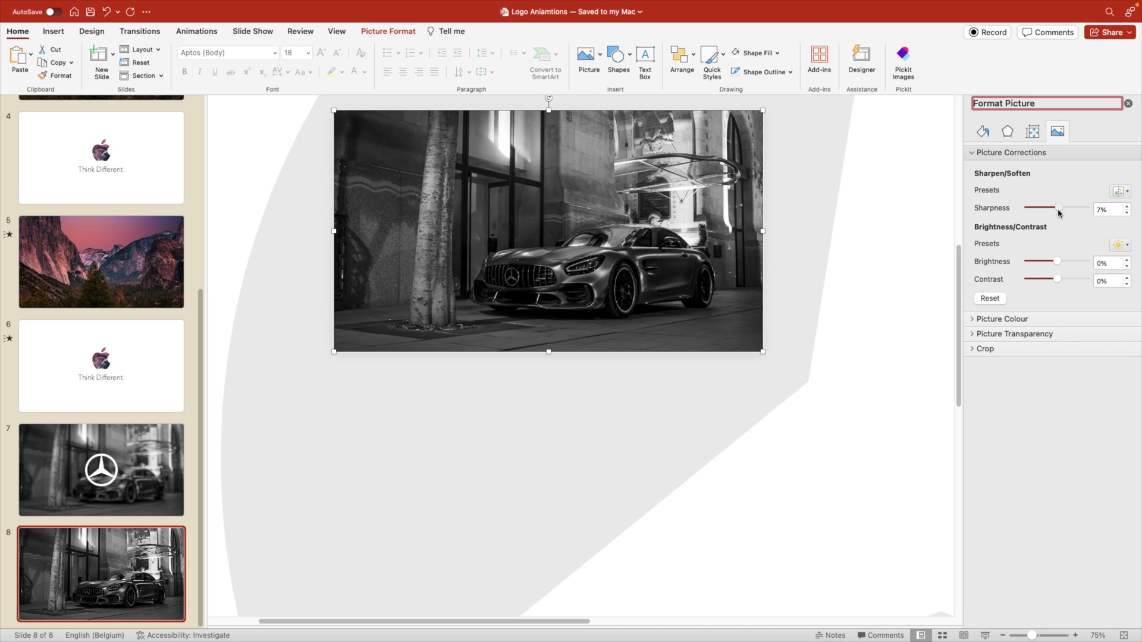
double_click(1109, 209)
type("0")
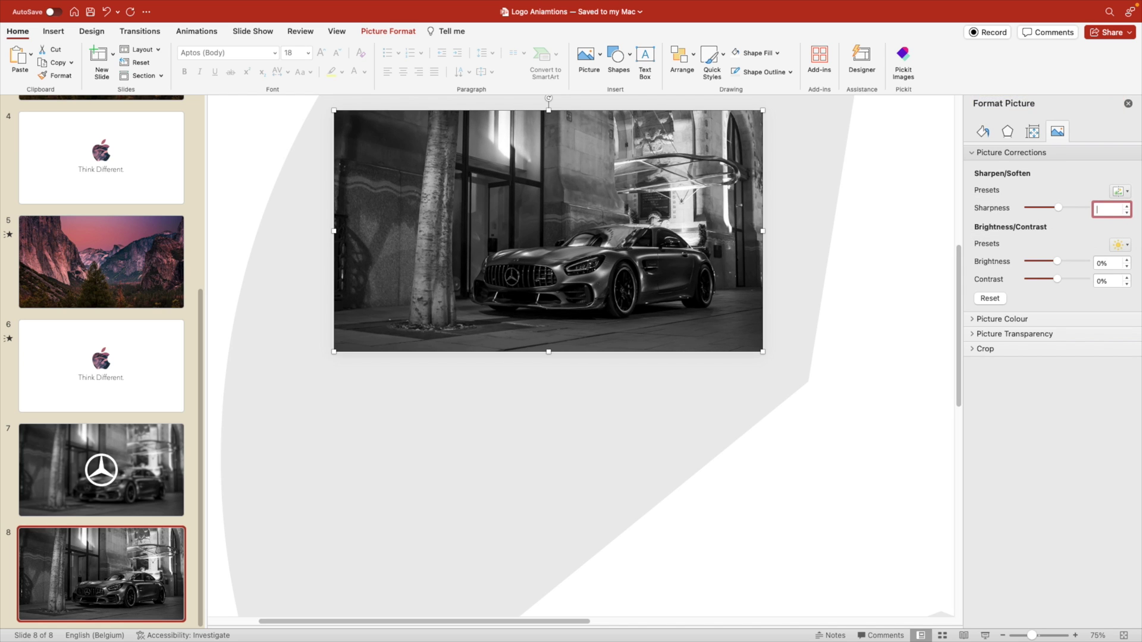
key("Return")
left_click(644, 393)
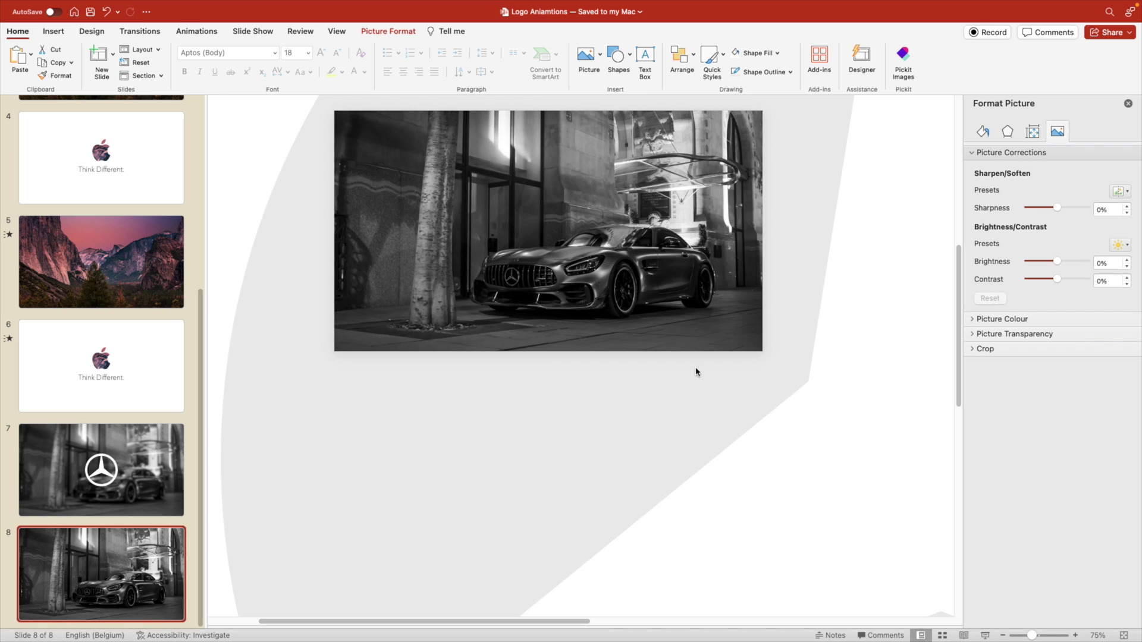
left_click(1129, 103)
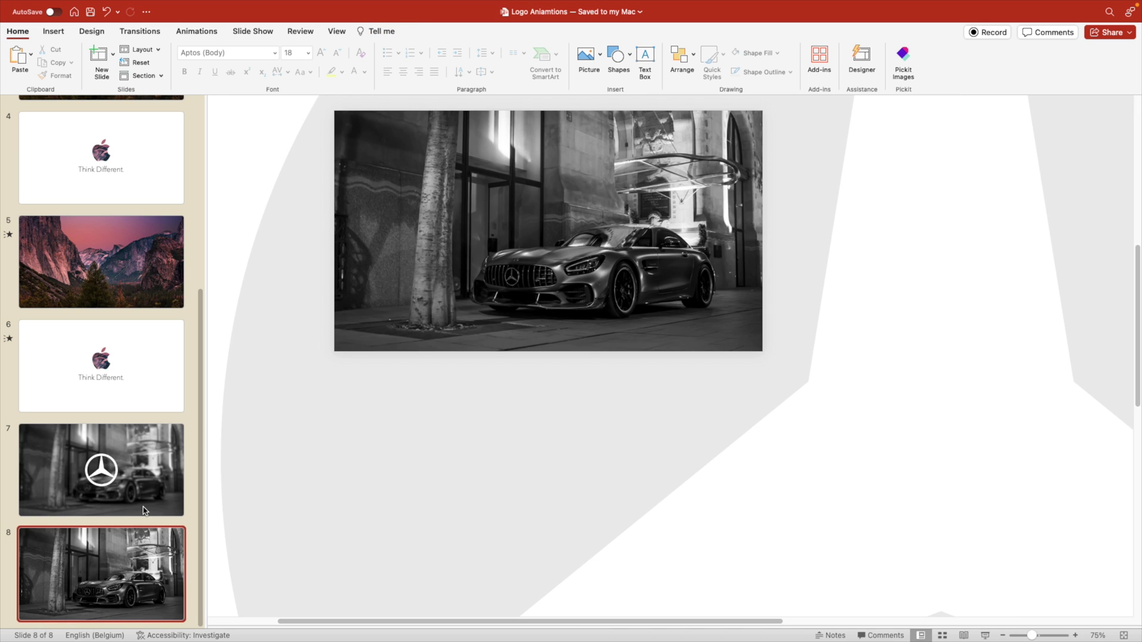
Step: Duplicate slide 7 and move the sharp car slide ahead of the copy
left_click(127, 476)
right_click(128, 476)
left_click(172, 514)
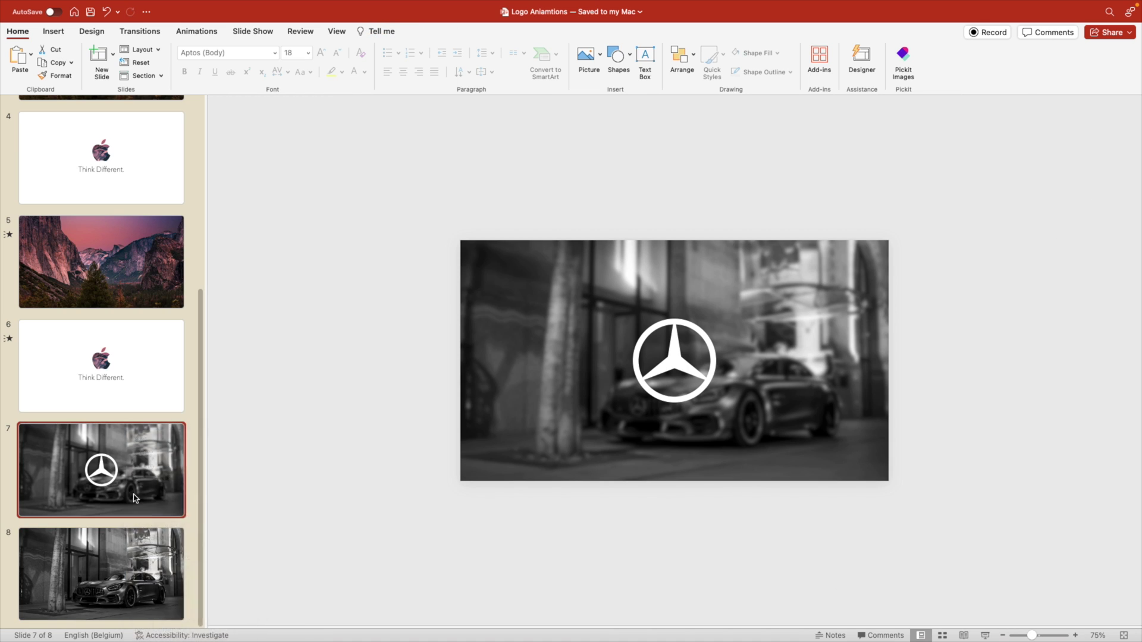
left_click_drag(120, 570, 145, 416)
Step: Apply Morph to slides 7–9 and start the slide show from slide 7
left_click(134, 489, "shift")
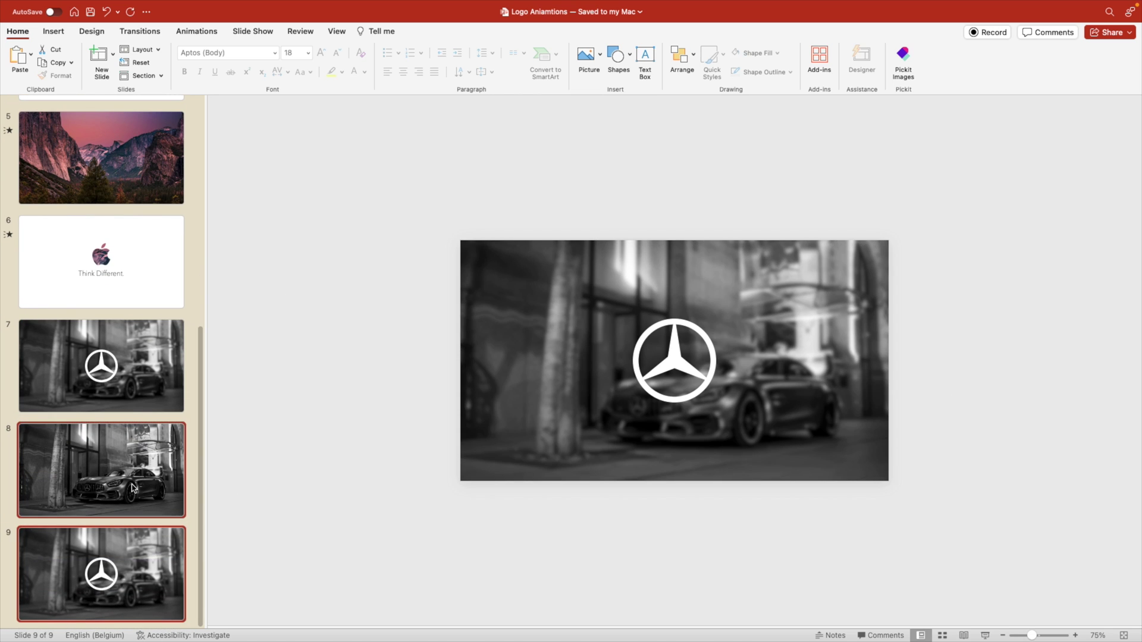
left_click(132, 393, "shift")
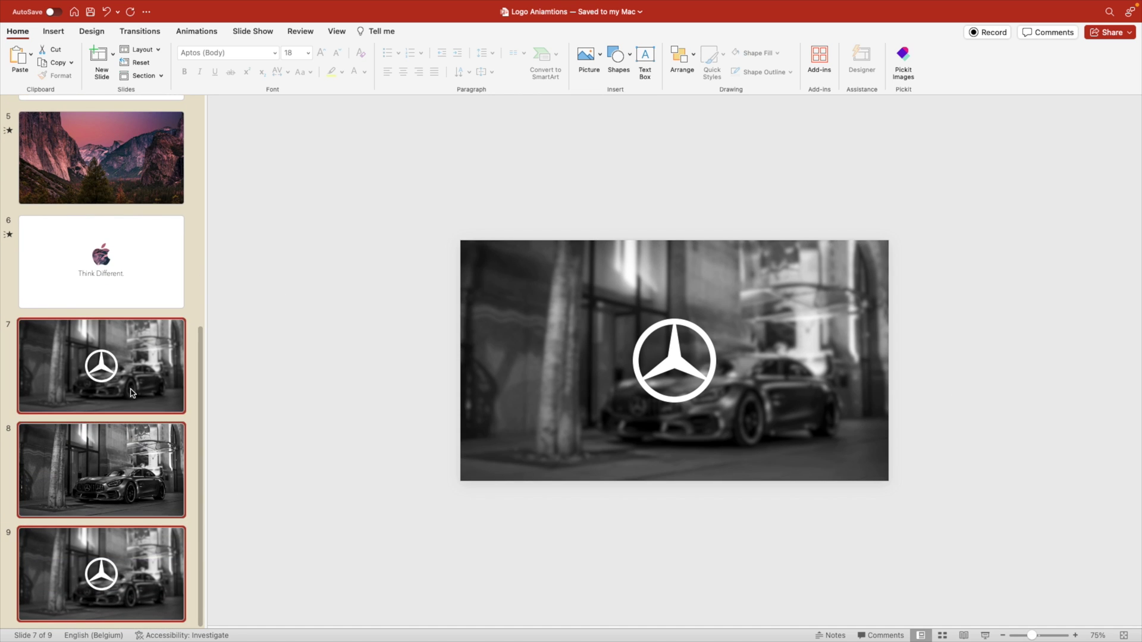
left_click(140, 31)
left_click(136, 59)
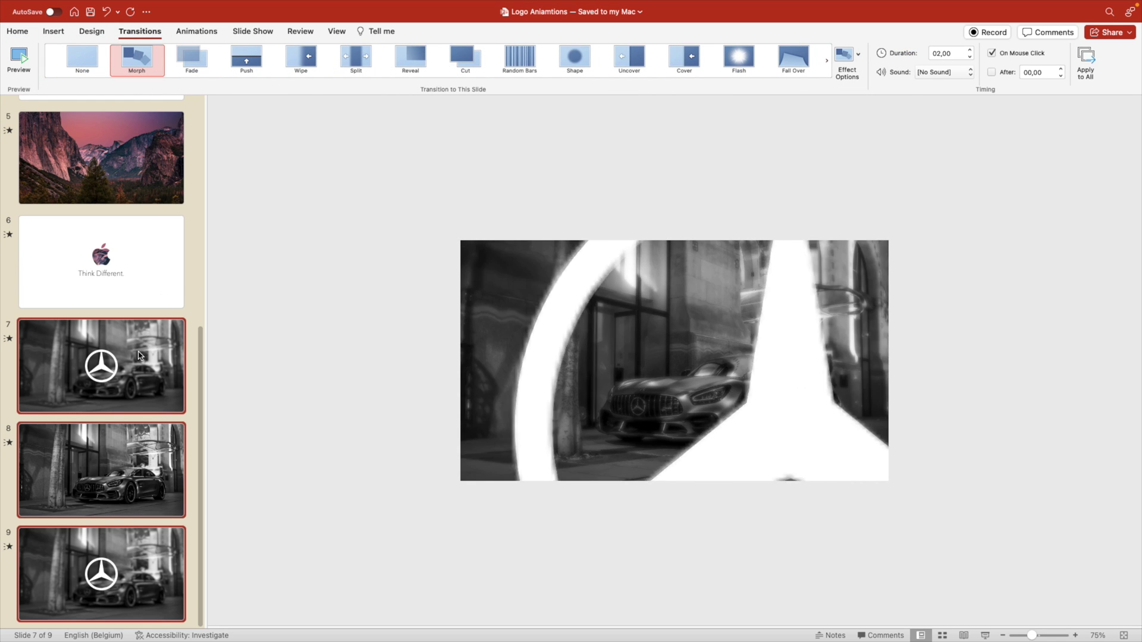
left_click(848, 545)
left_click(985, 636)
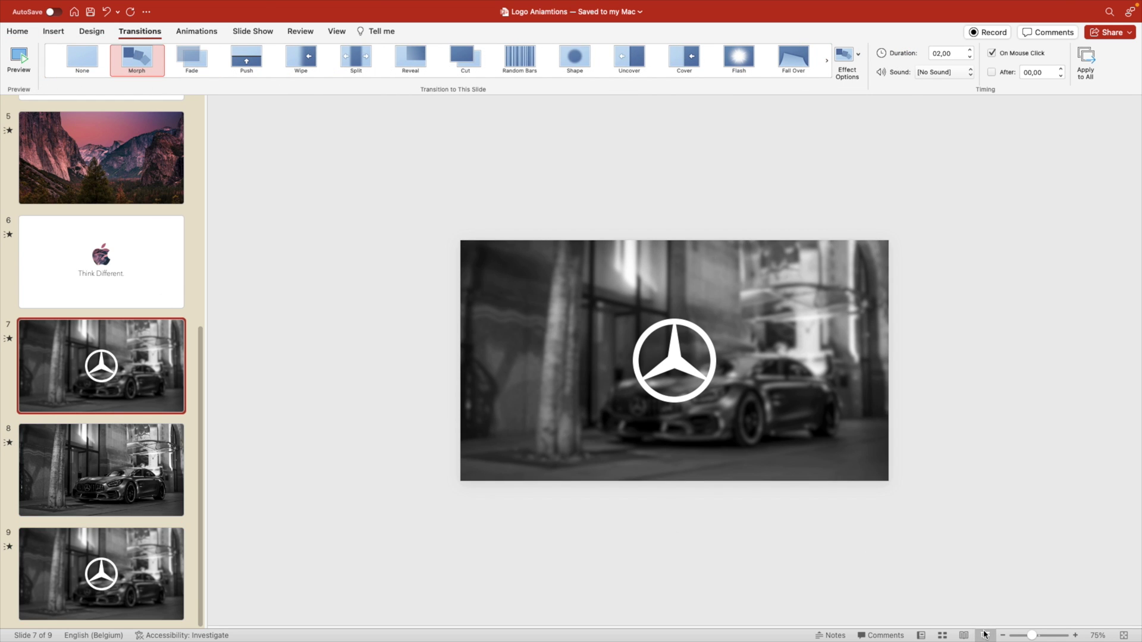